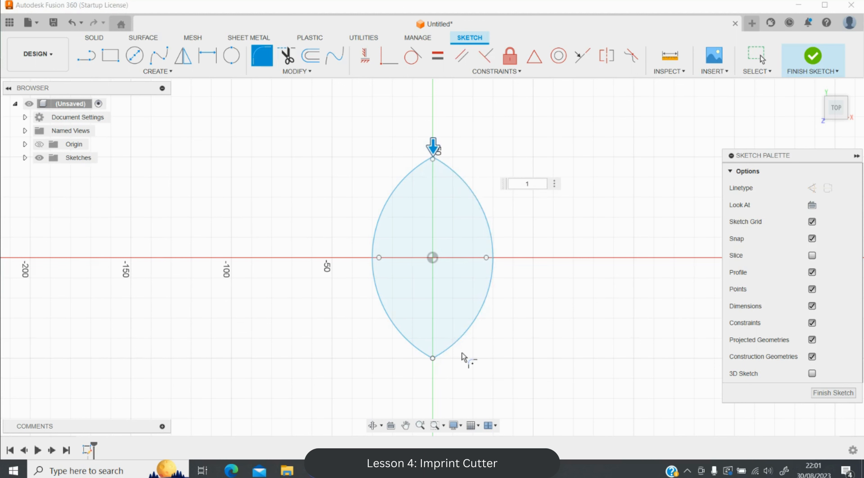
Round the lower tip of the leaf-shaped outline with a 1 mm sketch fillet.
left_click(428, 357)
left_click(429, 359)
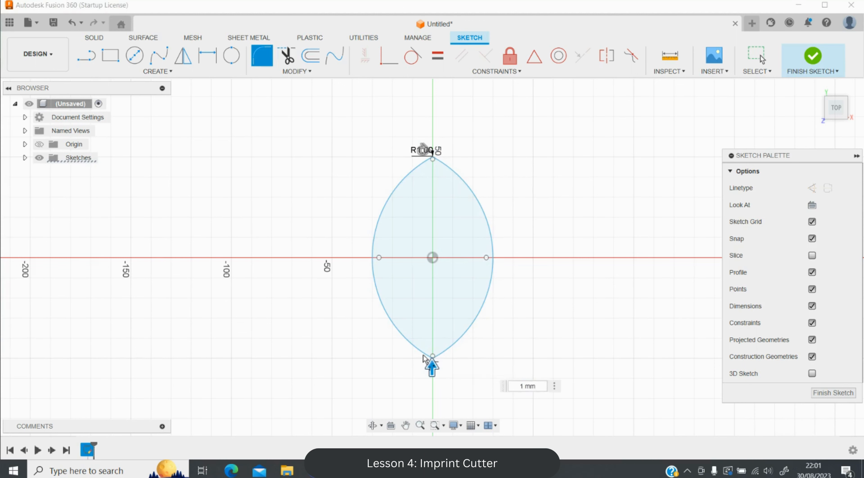
key("Return")
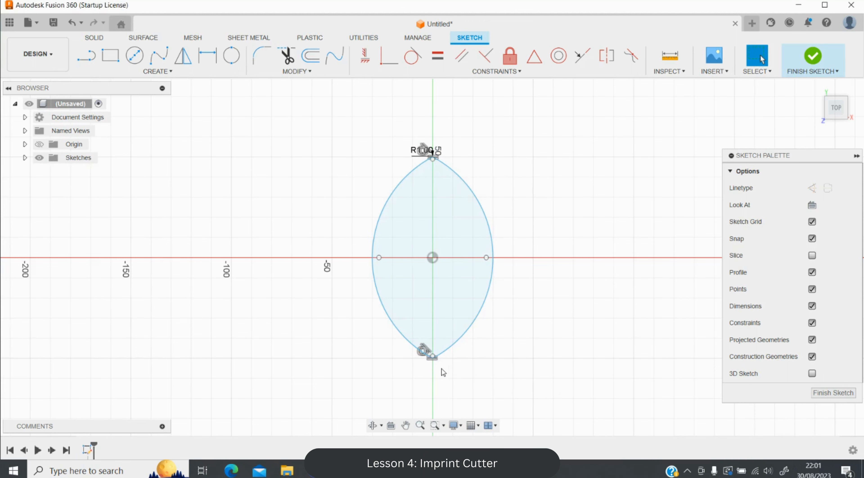
Place a sketch point at the midpoint of the fillet arc on the outline's lower tip.
scroll(442, 369, "up", 6)
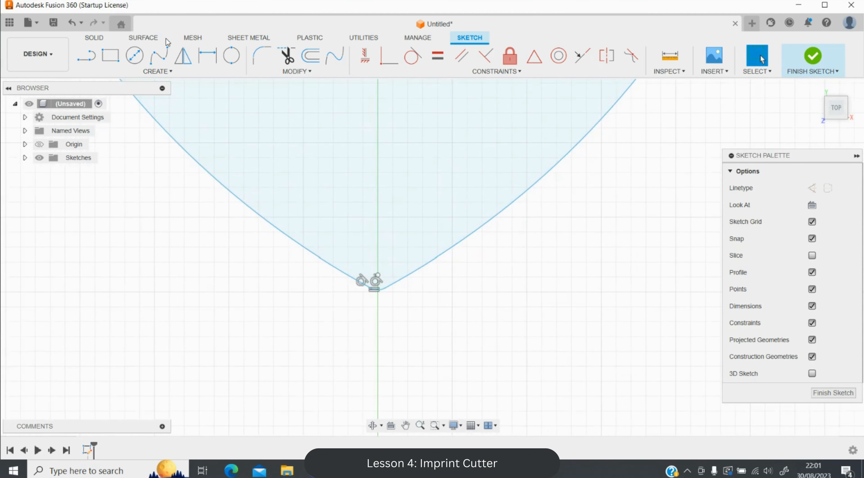
left_click(168, 71)
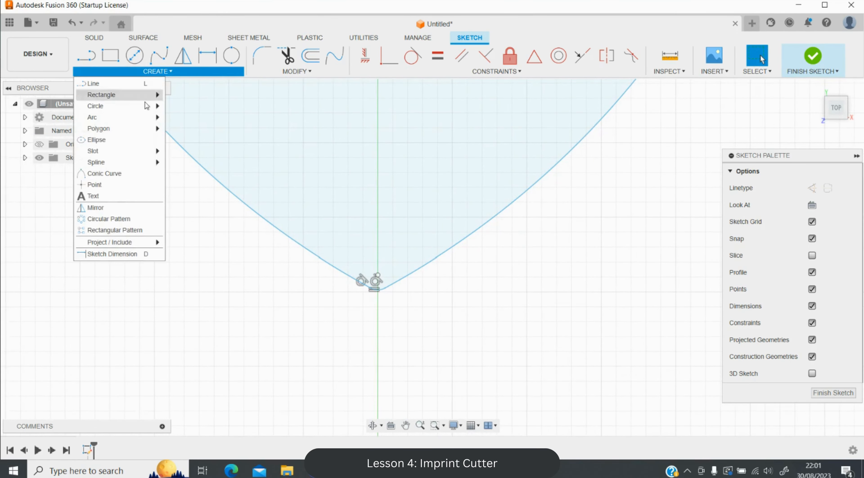
mouse_move(127, 120)
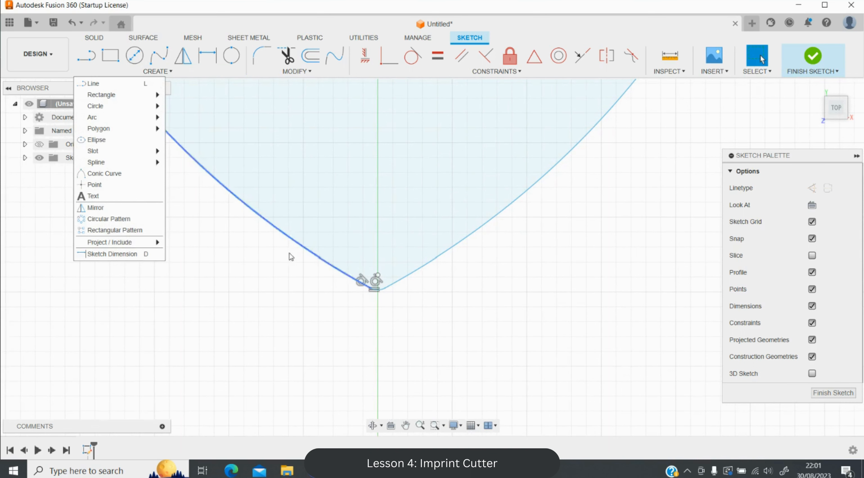
left_click(101, 185)
scroll(398, 313, "up", 3)
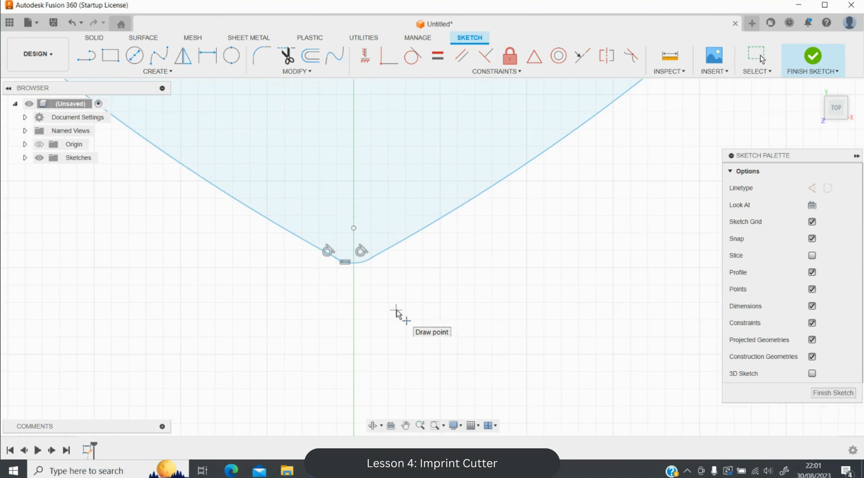
scroll(397, 313, "up", 1)
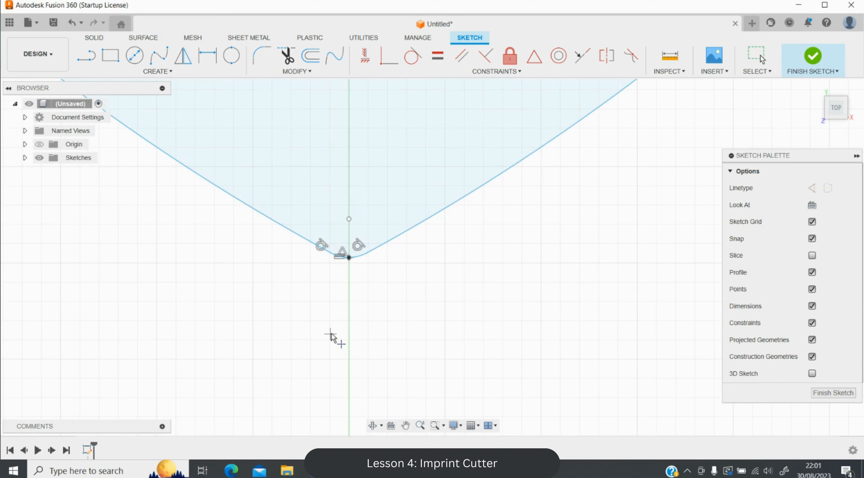
Place a sketch point at the midpoint of the fillet arc on the outline's upper tip.
scroll(332, 335, "down", 5)
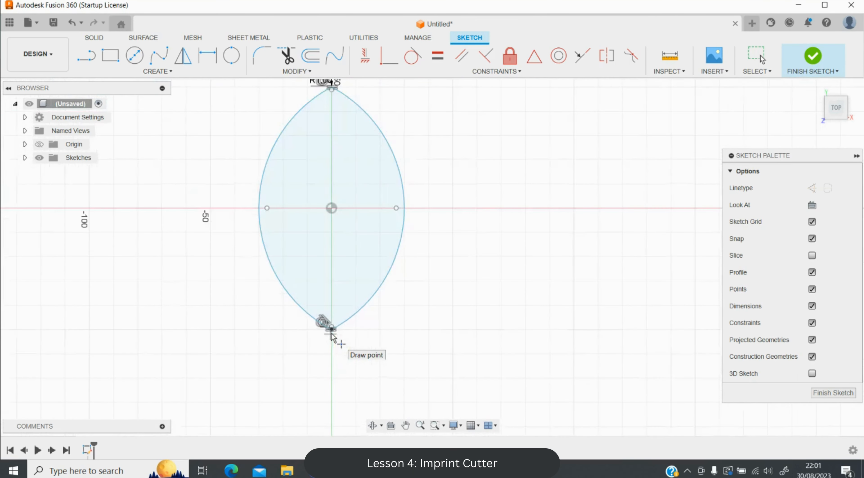
scroll(299, 376, "down", 2)
scroll(331, 215, "up", 3)
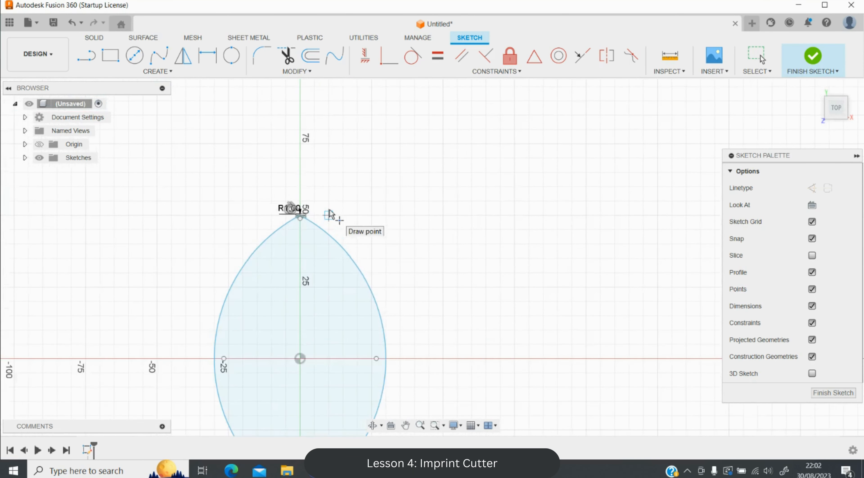
scroll(331, 215, "up", 5)
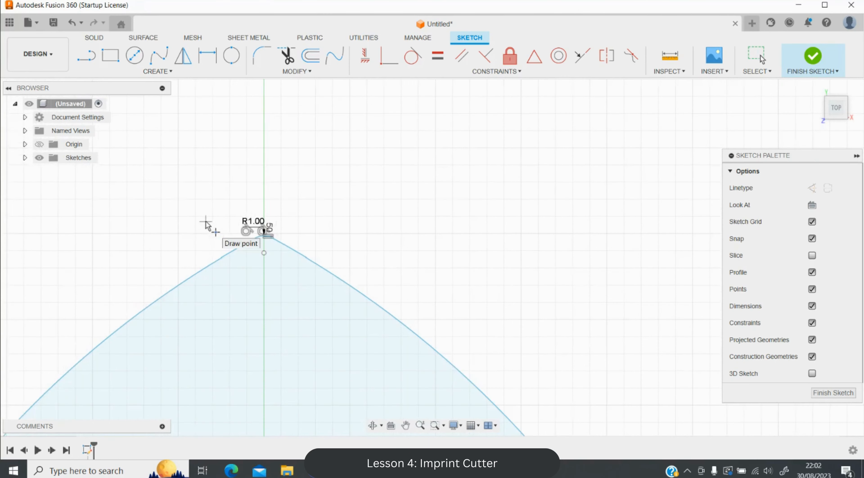
scroll(234, 229, "up", 1)
scroll(295, 240, "up", 2)
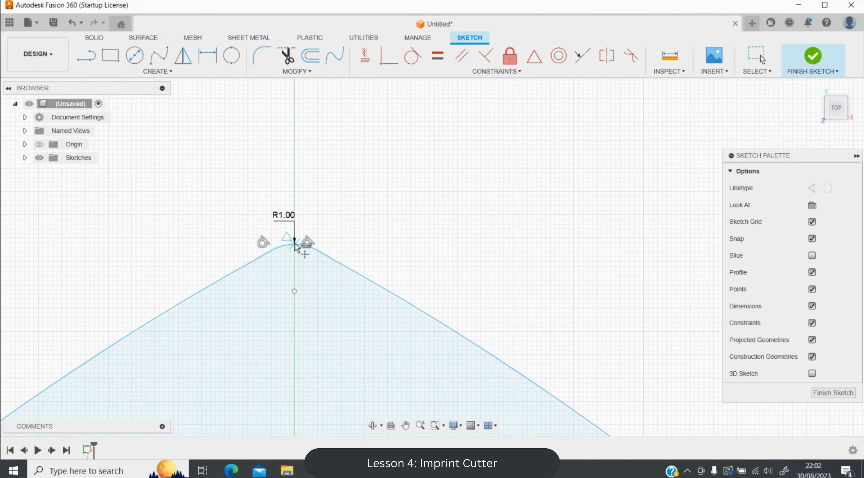
left_click(295, 244)
key("Escape")
Measure the distance between the sketch points on the upper and lower tips.
scroll(296, 244, "down", 2)
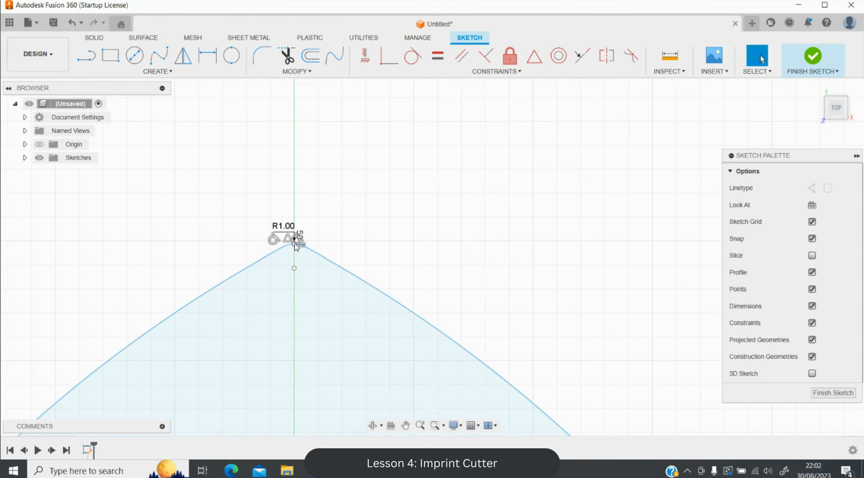
left_click(667, 58)
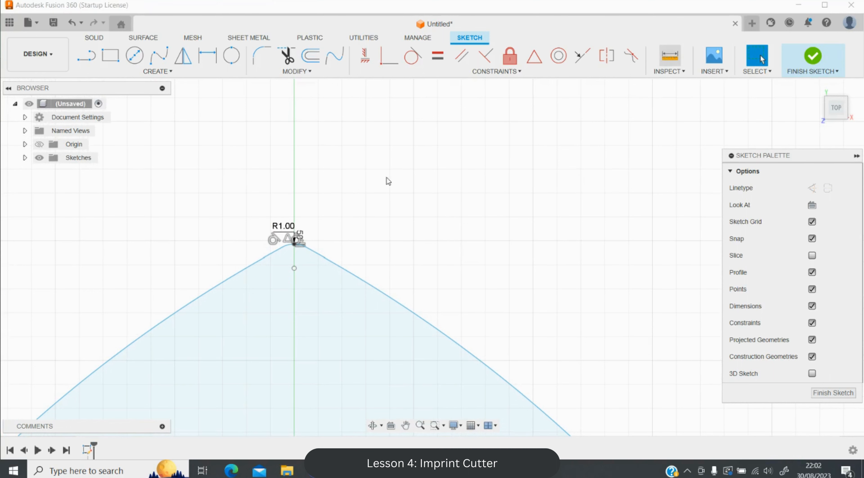
left_click(294, 245)
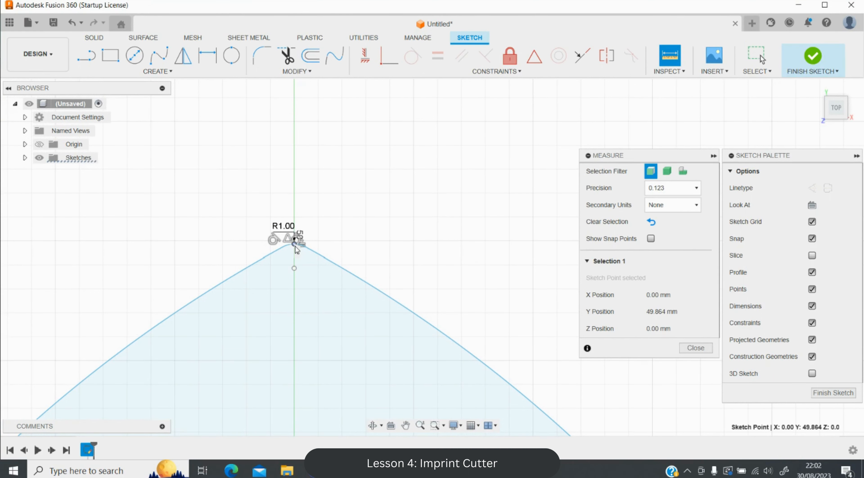
scroll(237, 196, "down", 3)
scroll(236, 196, "down", 4)
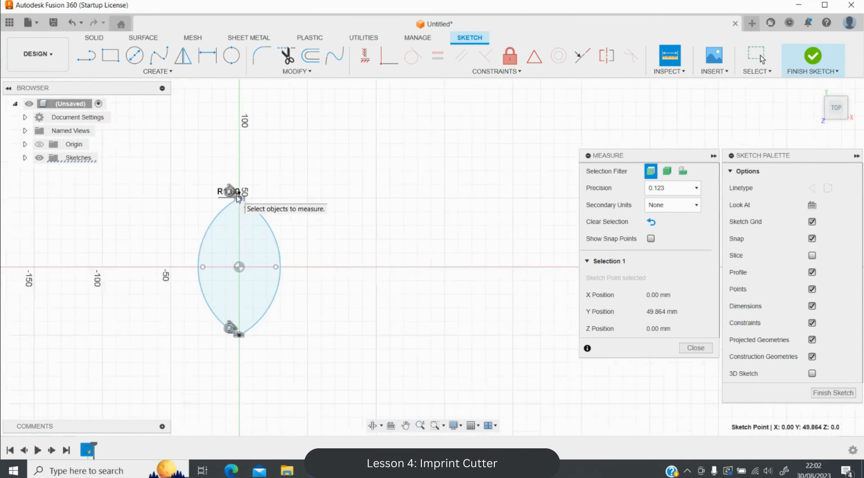
scroll(228, 300, "up", 3)
scroll(239, 336, "up", 5)
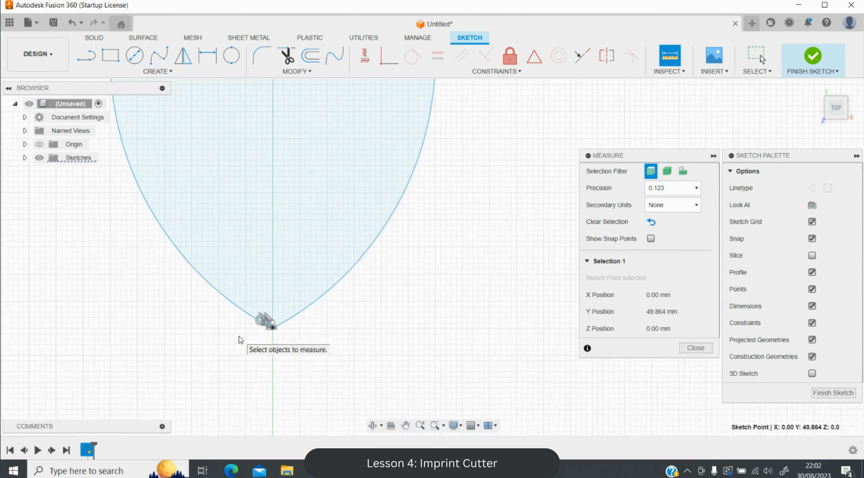
scroll(345, 325, "up", 2)
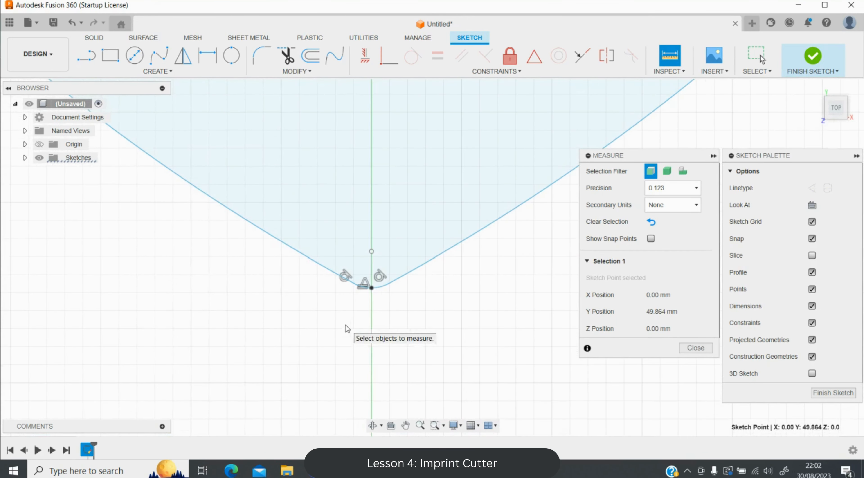
left_click(372, 288)
scroll(287, 344, "down", 5)
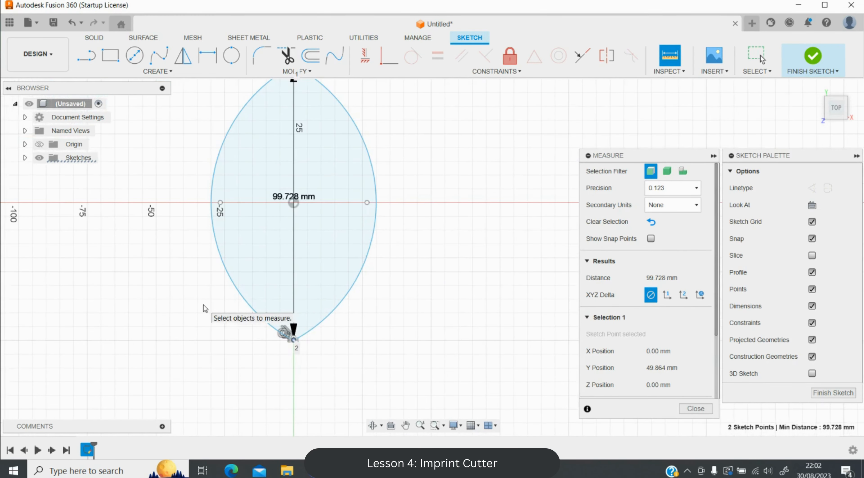
scroll(203, 305, "down", 3)
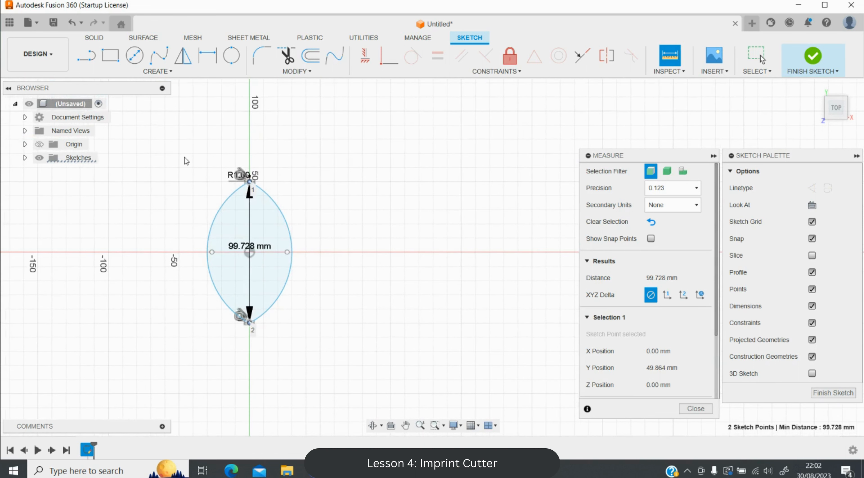
key("Escape")
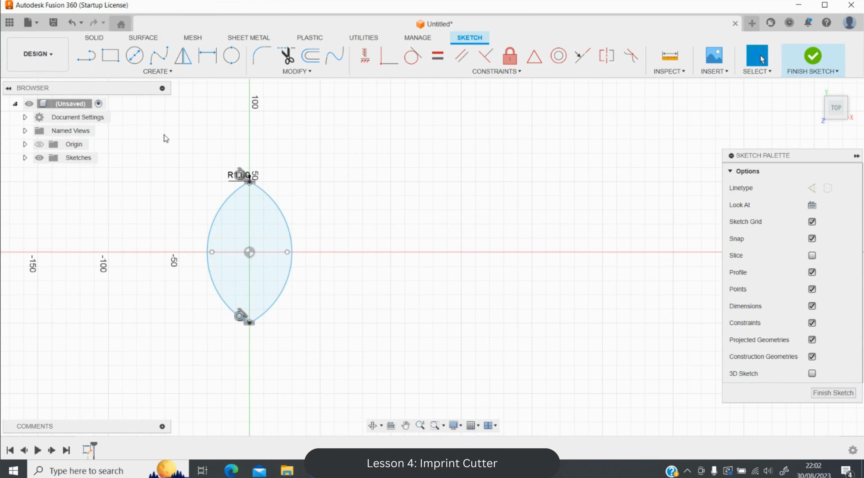
Place a sketch point at the origin in the centre of the outline.
left_click(140, 73)
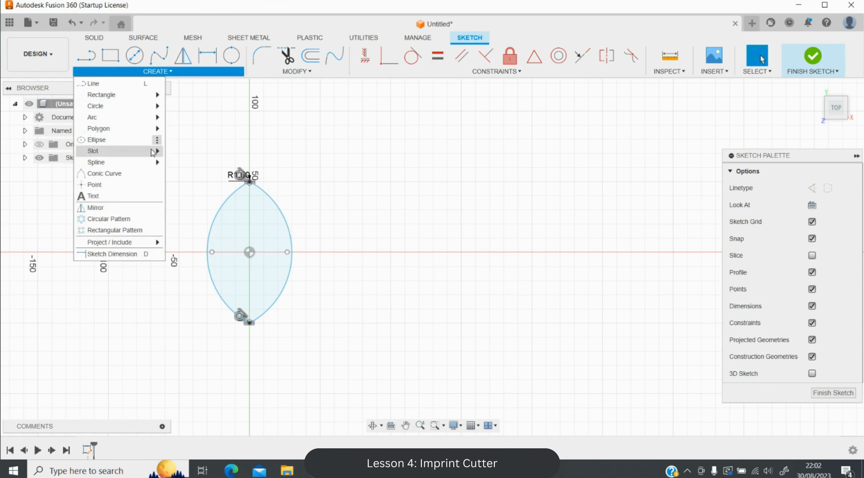
left_click(101, 189)
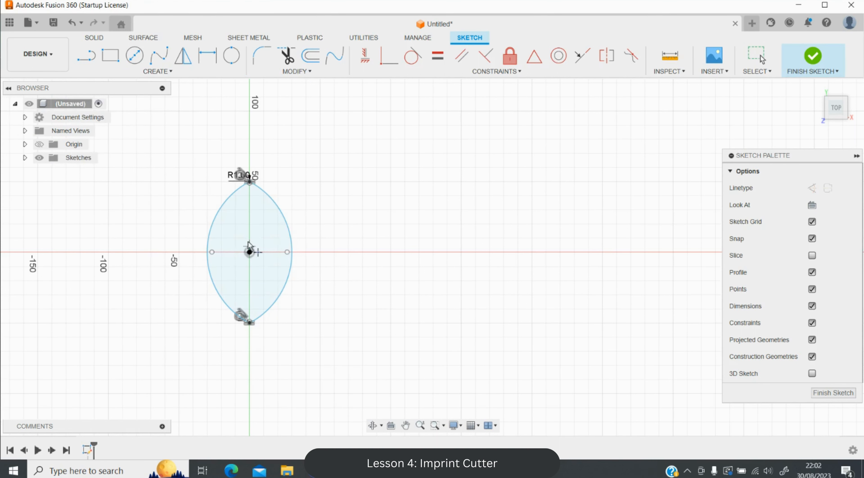
key("Escape")
Scale the whole leaf-shaped sketch about the origin point by a factor of 100/99.782.
mouse_move(233, 251)
left_mouse_down()
mouse_move(305, 353)
mouse_move(311, 344)
left_mouse_up()
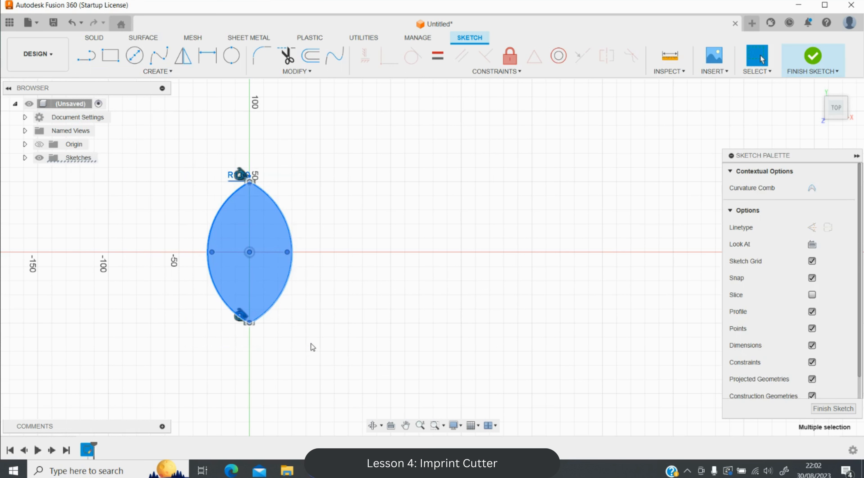
key("s")
left_click(638, 193)
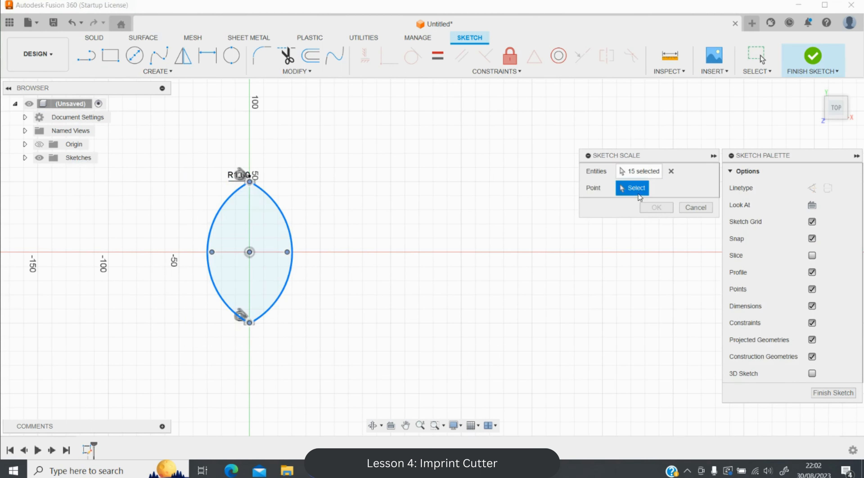
left_click(250, 252)
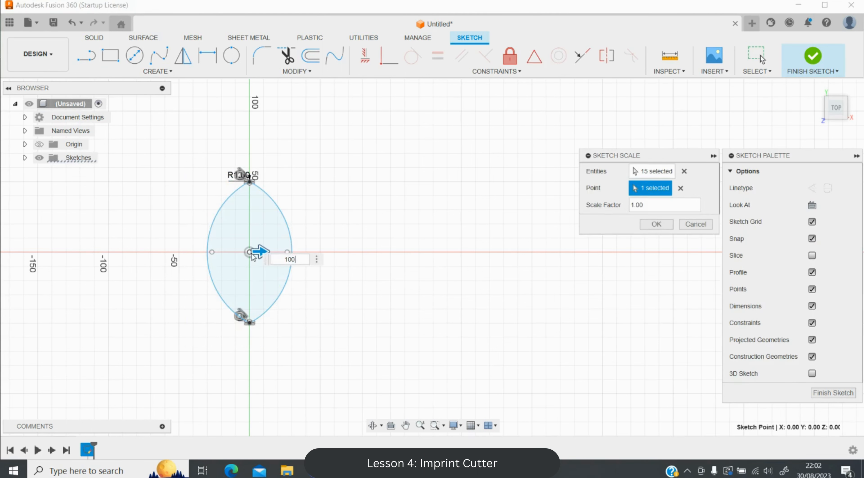
key("Return")
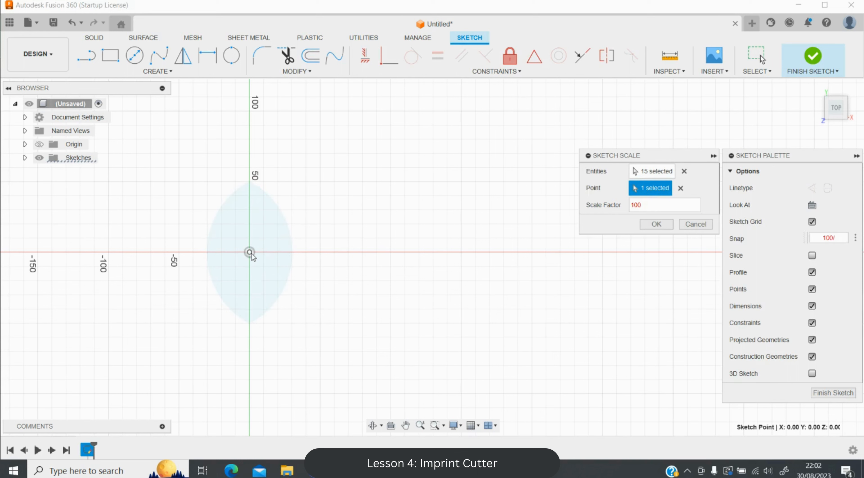
key("Return")
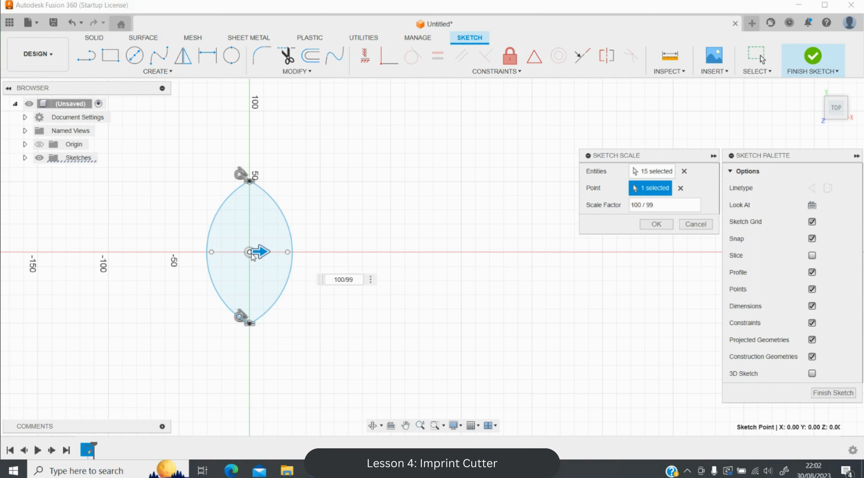
type(".782")
key("Return")
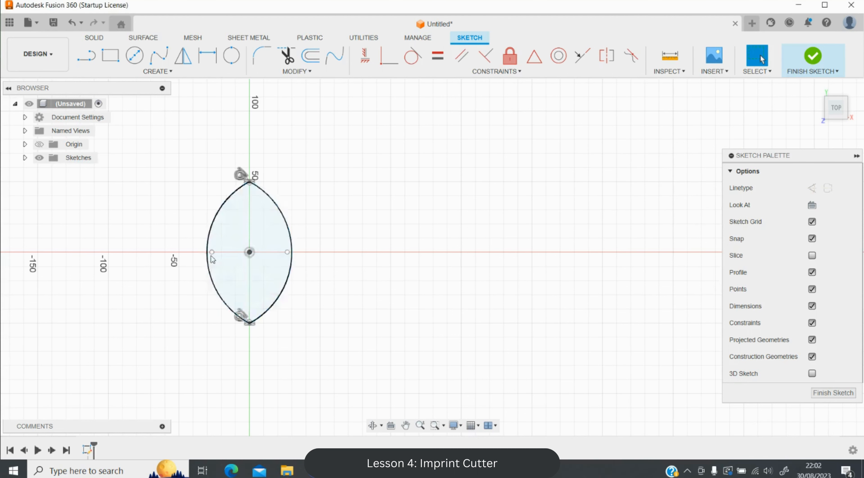
Measure the scaled outline's tip-to-tip length between the upper and lower sketch points.
scroll(255, 252, "up", 5)
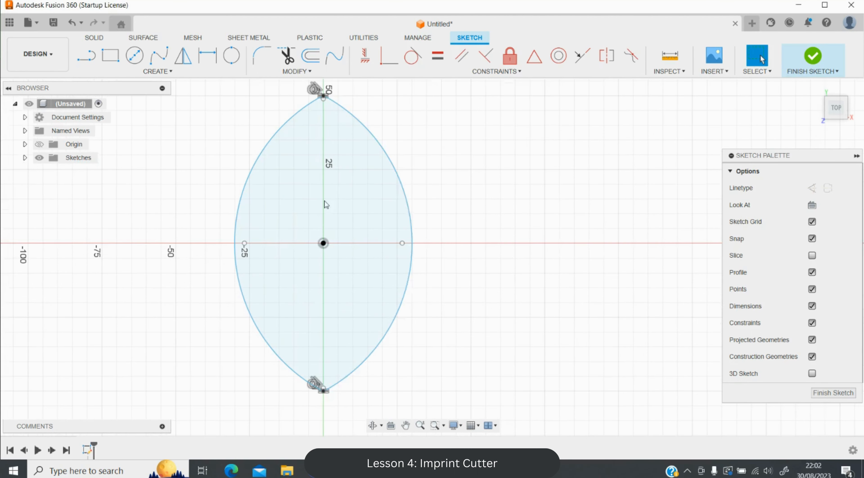
left_click(669, 56)
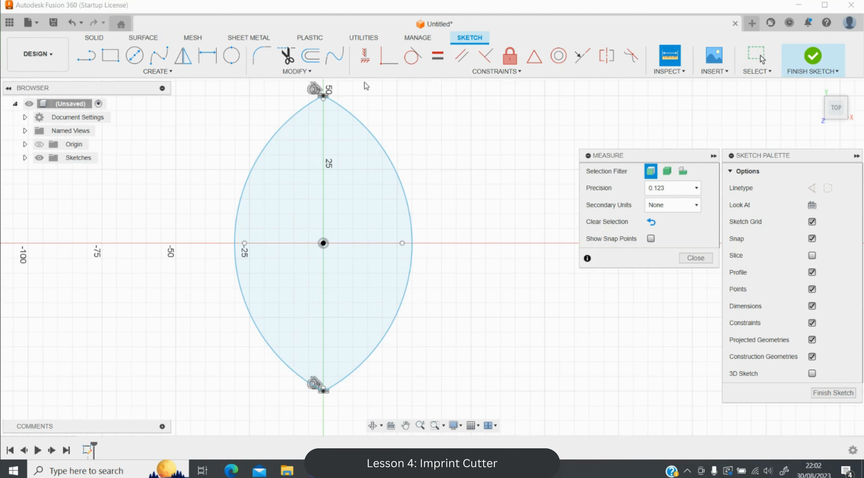
left_click(324, 96)
left_click(324, 391)
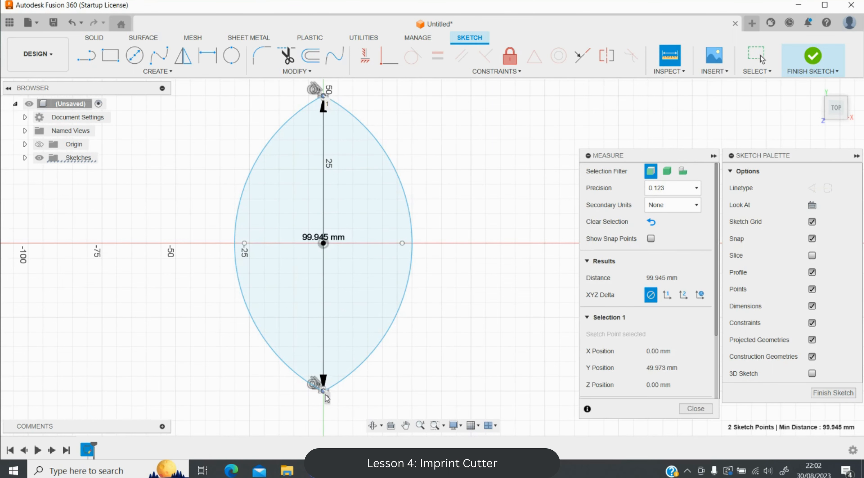
key("Escape")
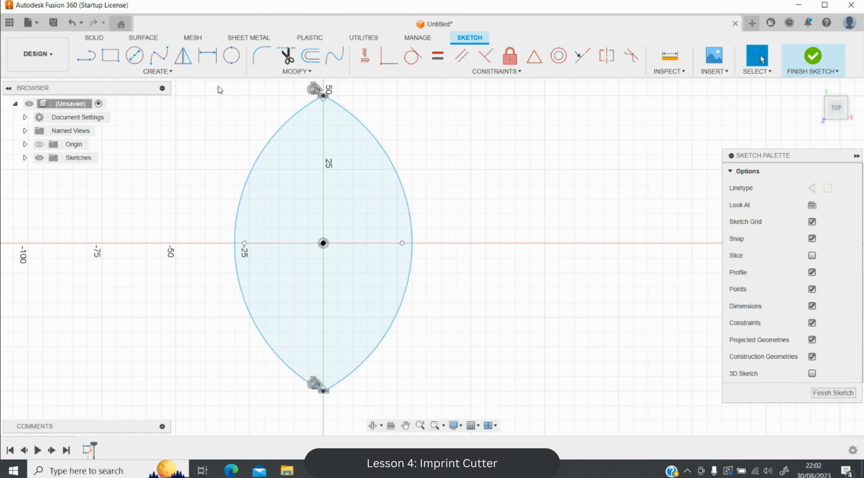
Scale the whole leaf-shaped sketch about the origin point by a factor of 100/99.945.
mouse_move(217, 84)
left_mouse_down()
mouse_move(426, 376)
mouse_move(429, 411)
left_mouse_up()
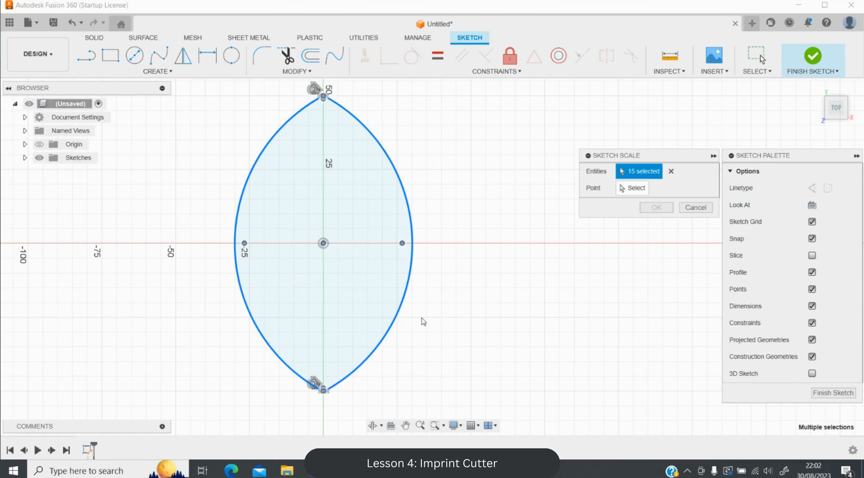
left_click(636, 188)
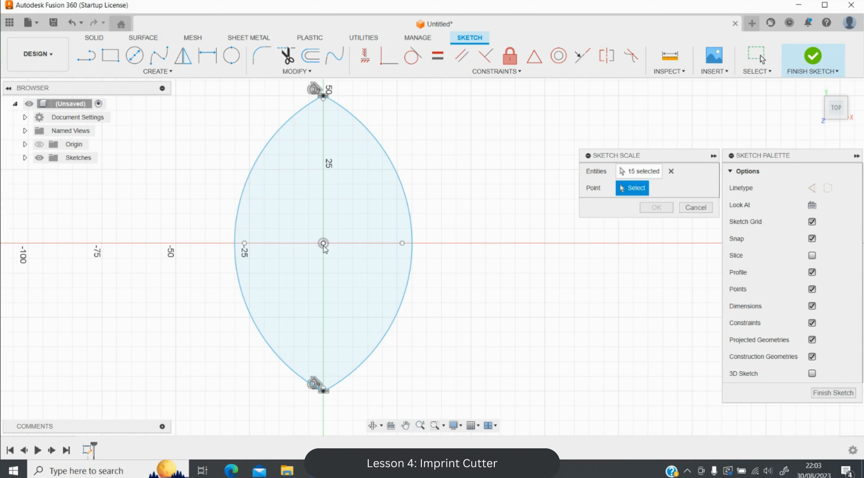
left_click(323, 244)
type("100/99.945")
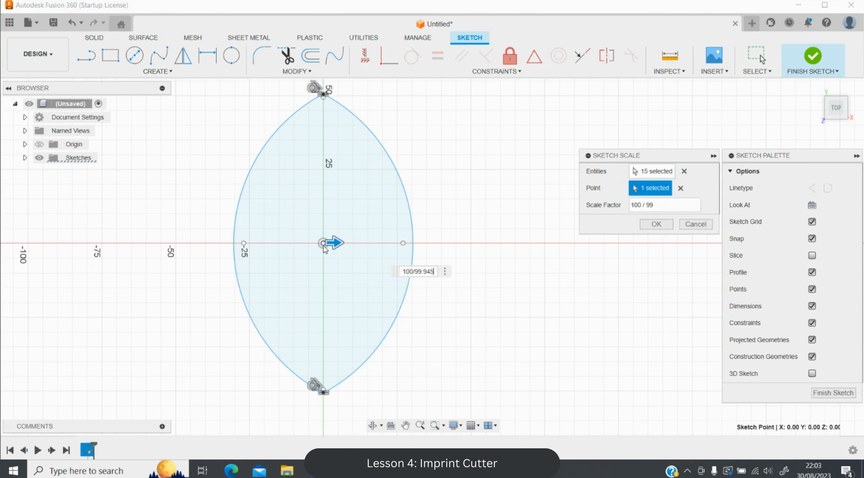
key("Return")
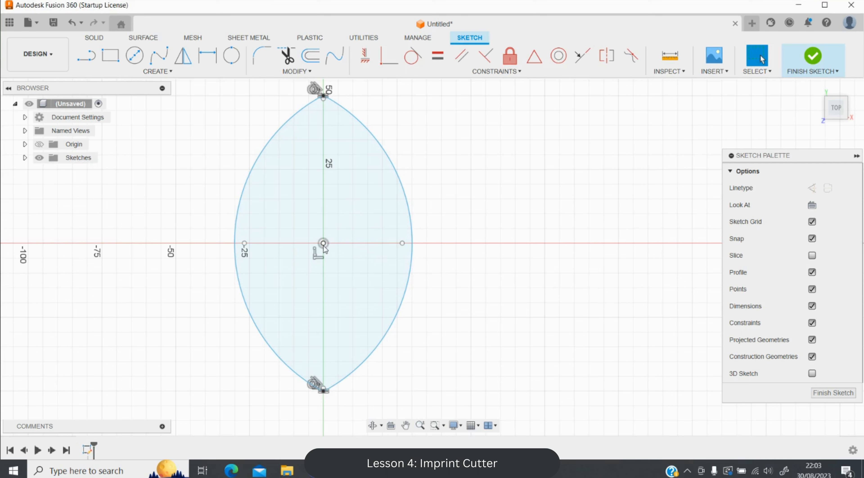
Measure the distance between the sketch points on the rescaled outline's upper and lower tips.
left_click(664, 62)
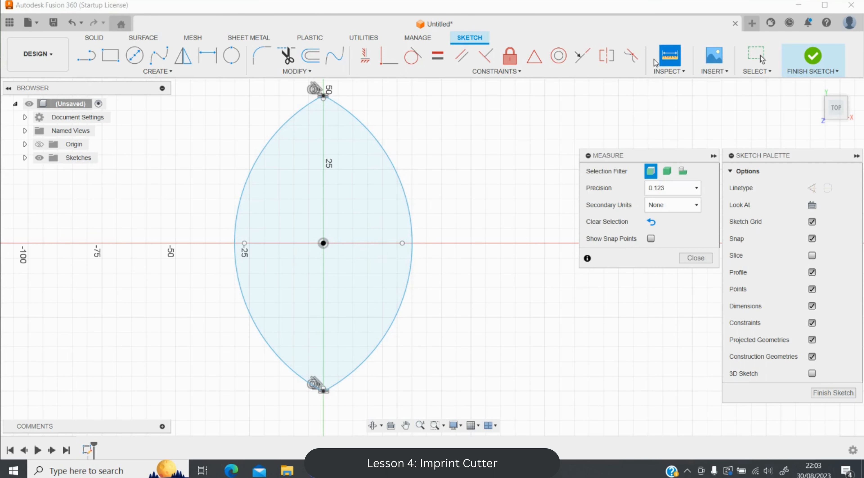
left_click(324, 98)
left_click(324, 392)
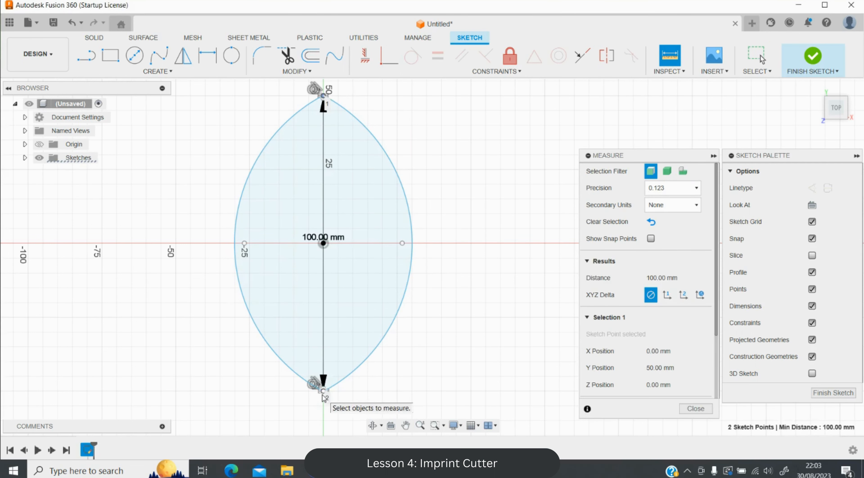
key("Escape")
Copy the whole leaf outline and paste a duplicate moved 20 mm upward along Y.
scroll(151, 376, "down", 3)
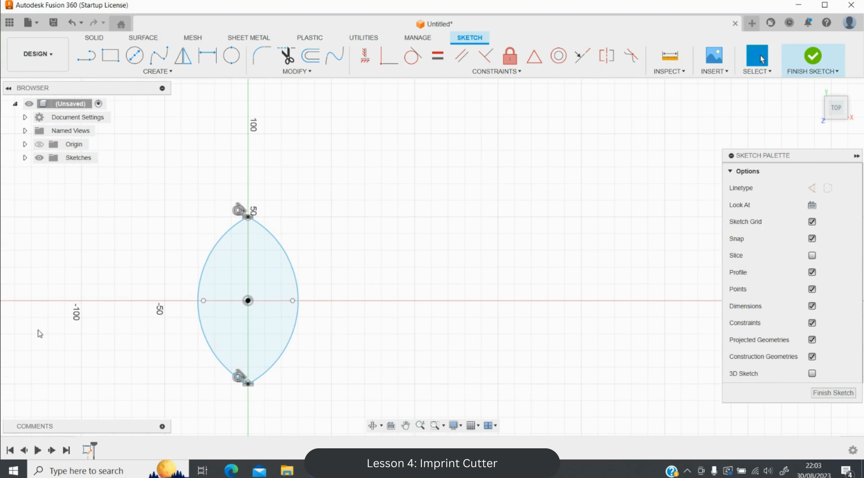
scroll(10, 337, "up", 3)
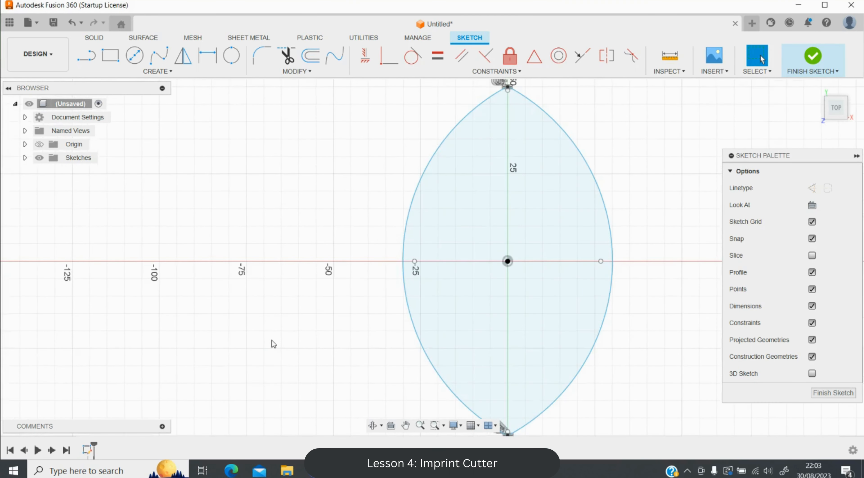
scroll(272, 341, "down", 3)
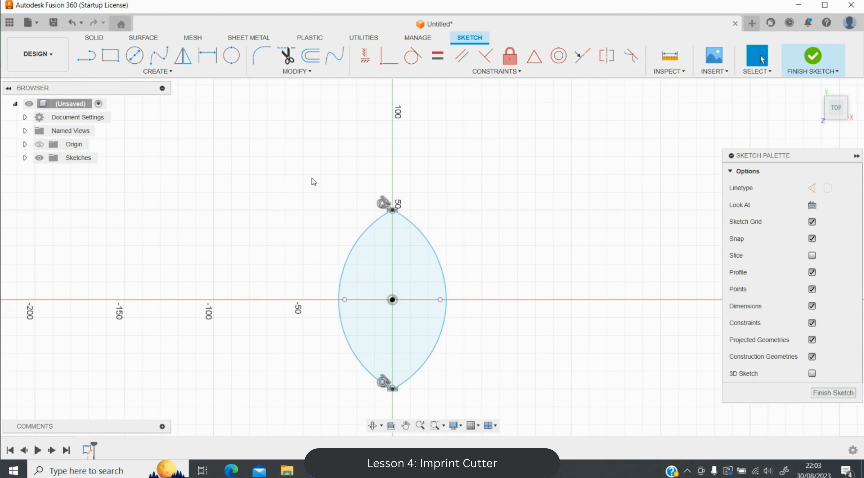
left_click_drag(312, 179, 476, 404)
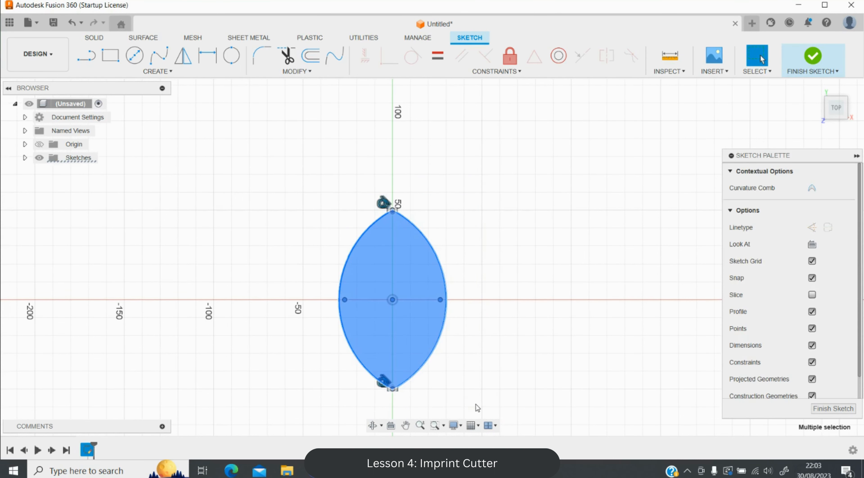
right_click(399, 319)
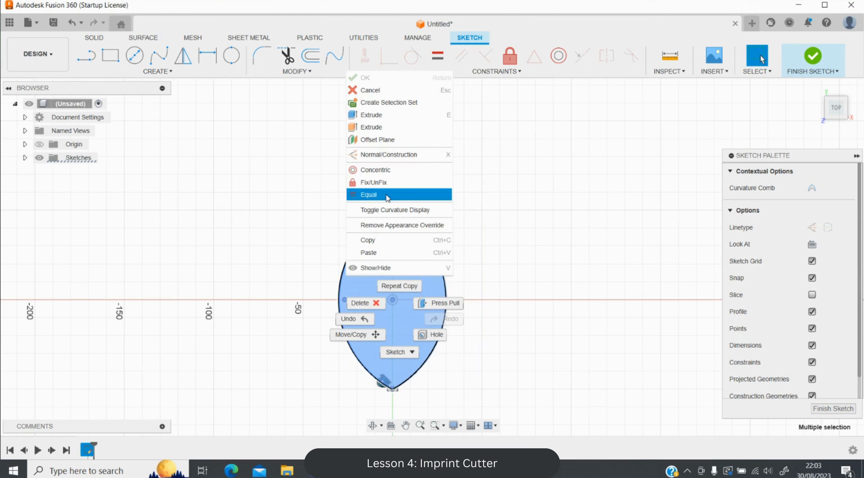
left_click(516, 223)
left_click(516, 224)
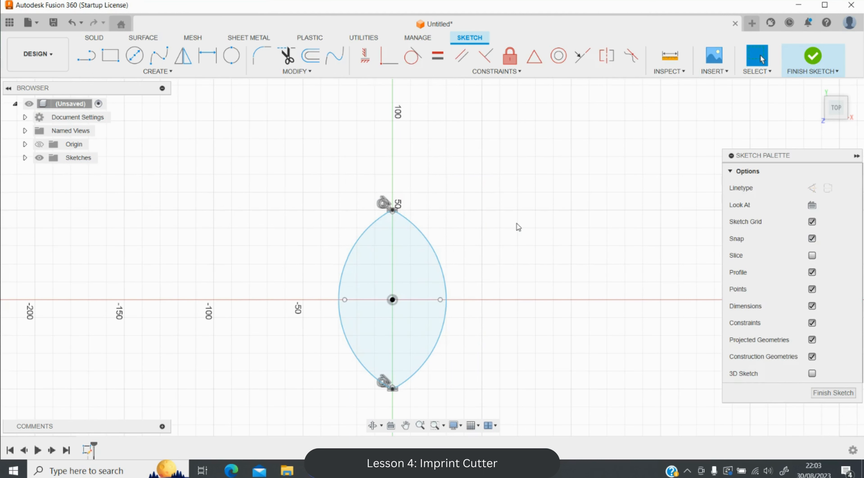
key("ctrl+a")
key("m")
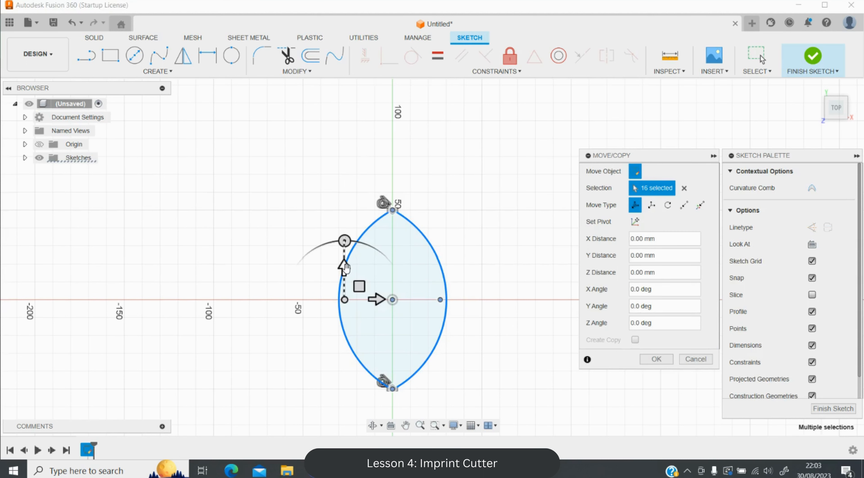
left_click_drag(345, 267, 347, 238)
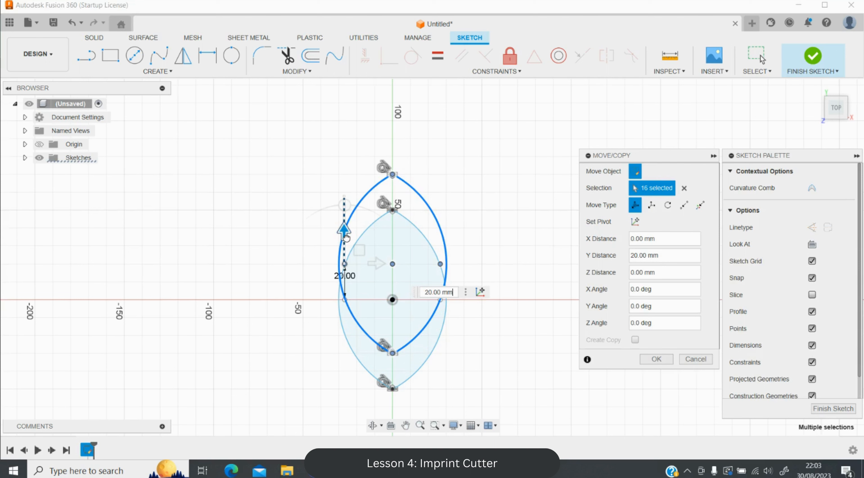
key("Return")
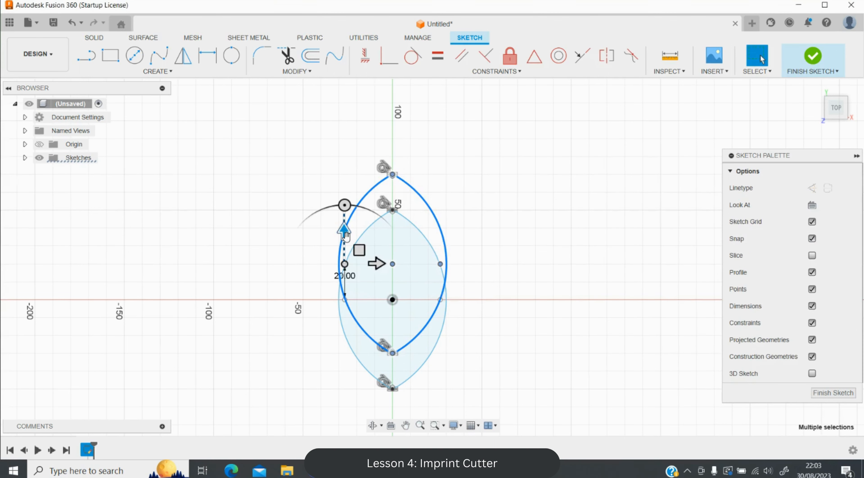
Trim the duplicate's two upper arcs that extend outside the original leaf outline.
left_click(287, 55)
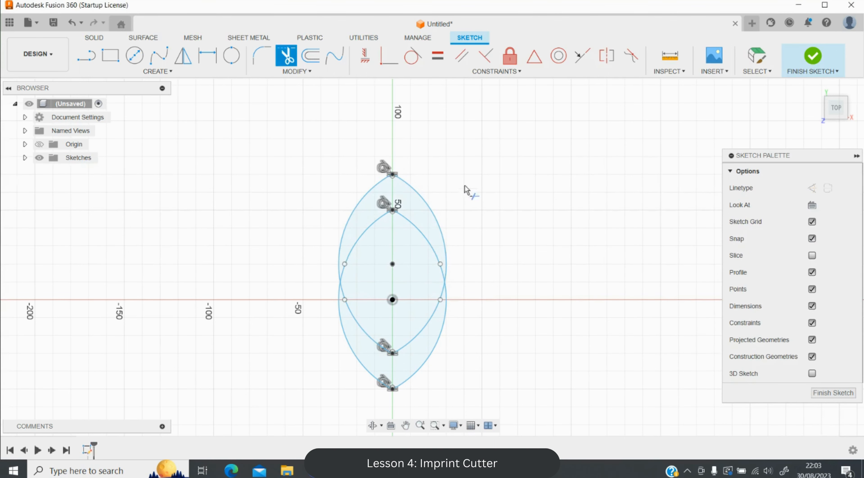
left_click(444, 235)
left_click(342, 235)
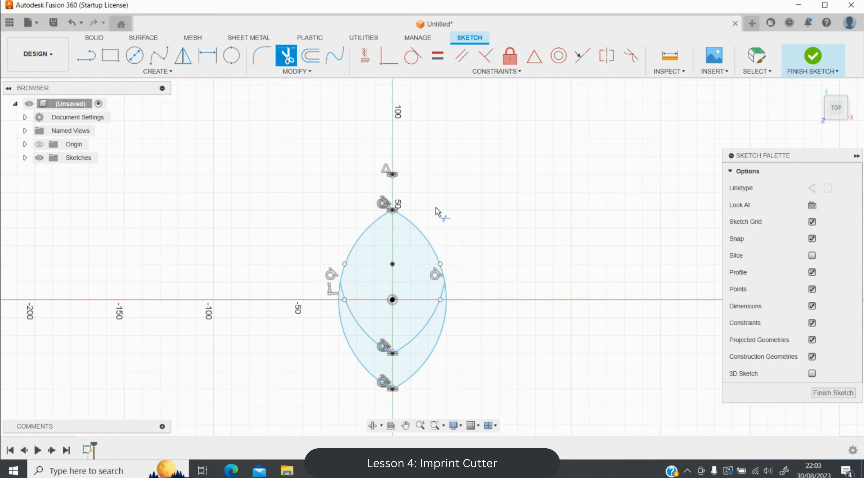
key("Escape")
Paste another copy of the leaf outline moved 40 mm upward along Y.
key("ctrl+a")
key("m")
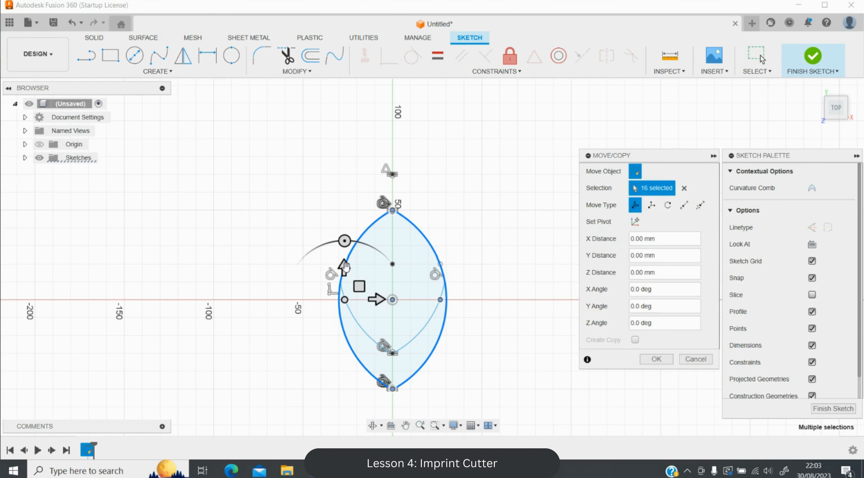
left_click_drag(344, 267, 348, 201)
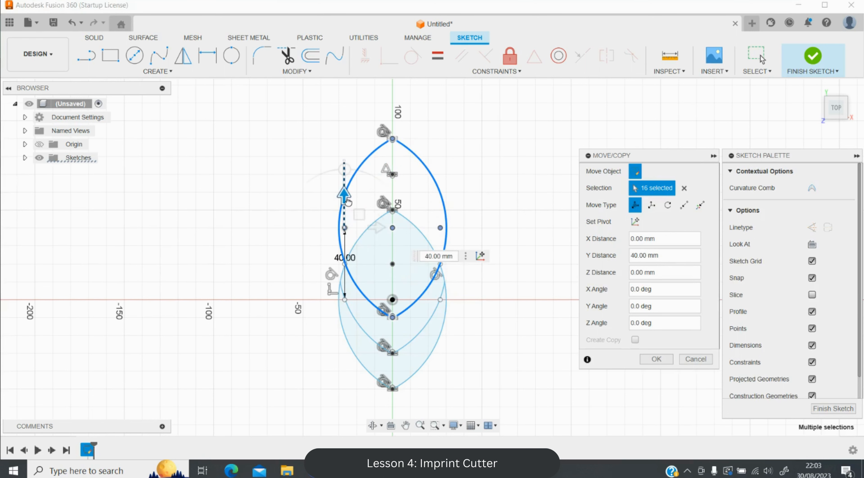
key("Return")
key("Escape")
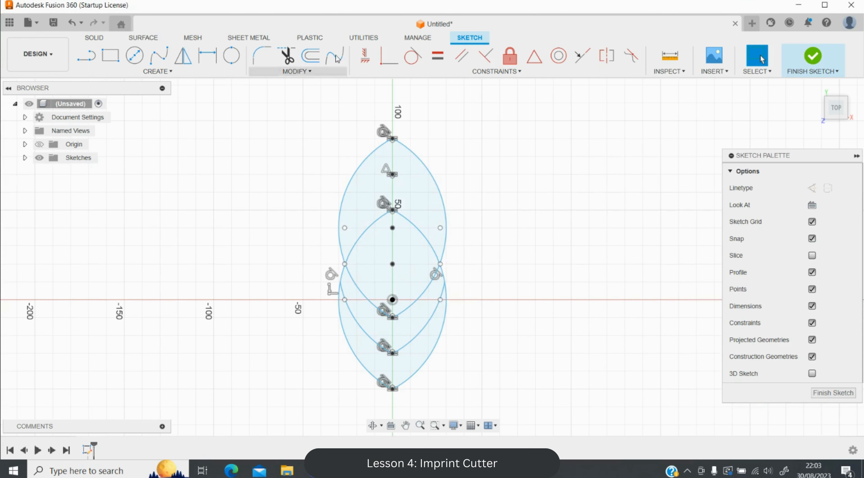
Trim the second copy's upper arcs on both sides, leaving only its lower curves inside the leaf.
left_click(288, 55)
left_click(340, 221)
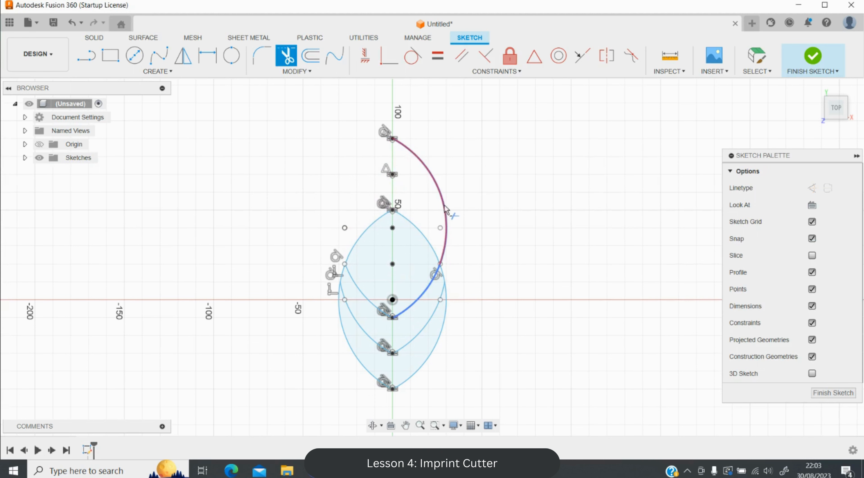
left_click(444, 213)
key("Escape")
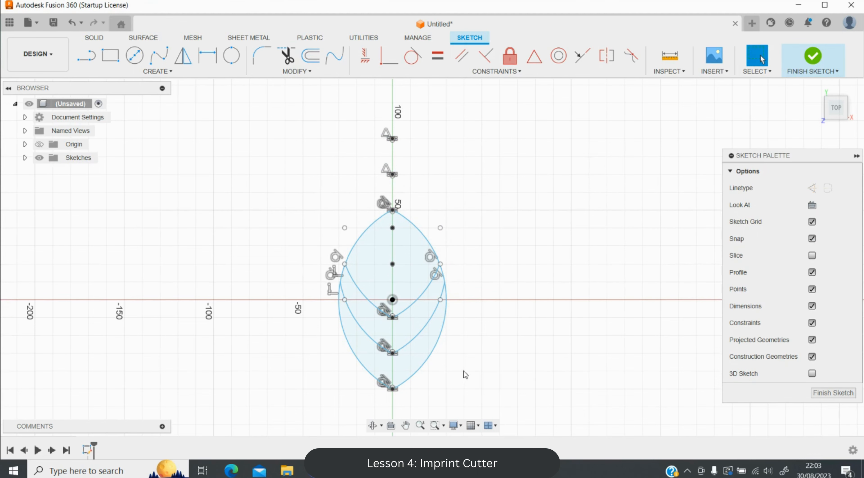
scroll(457, 370, "up", 2)
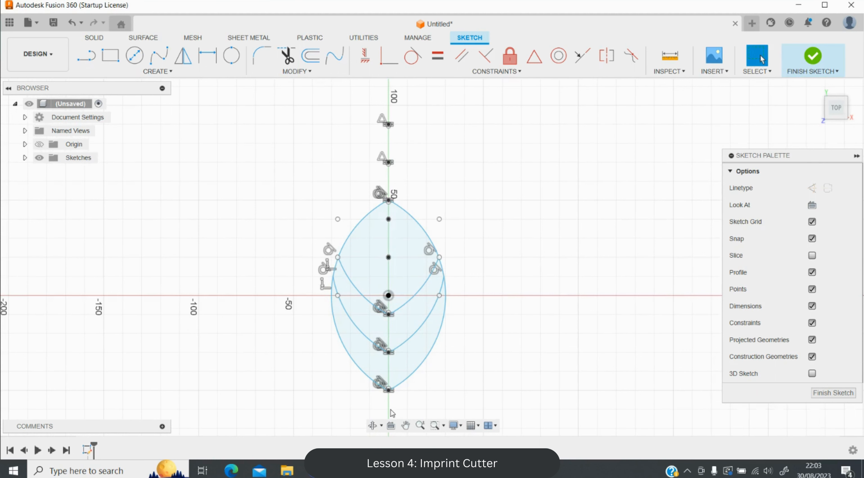
scroll(418, 383, "up", 3)
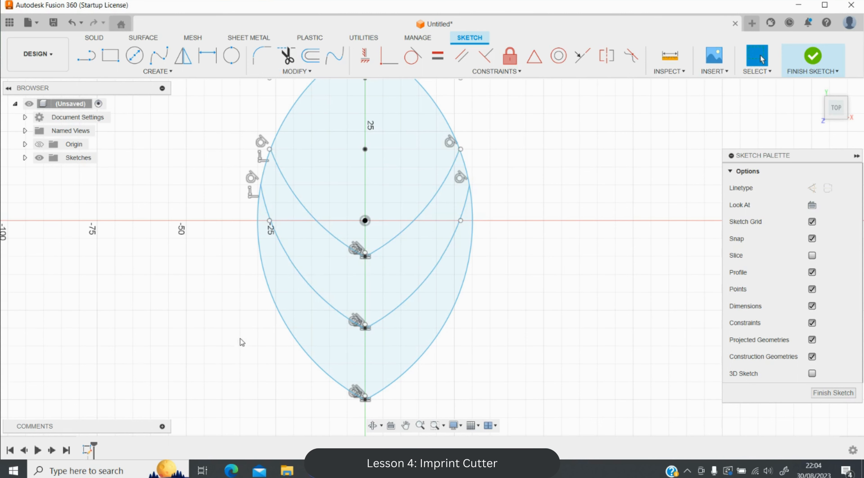
scroll(232, 331, "down", 2)
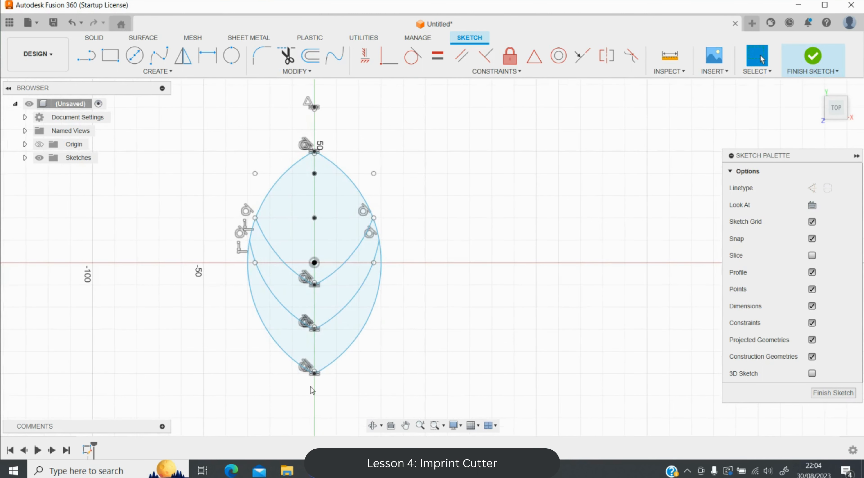
scroll(225, 342, "up", 5)
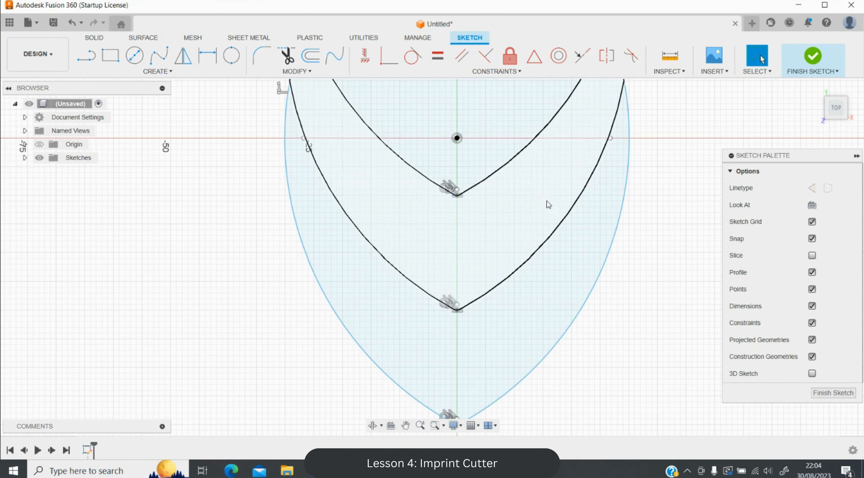
Duplicate the leaf with its inner curves and place the copy at an X distance of -110 mm.
scroll(273, 393, "down", 8)
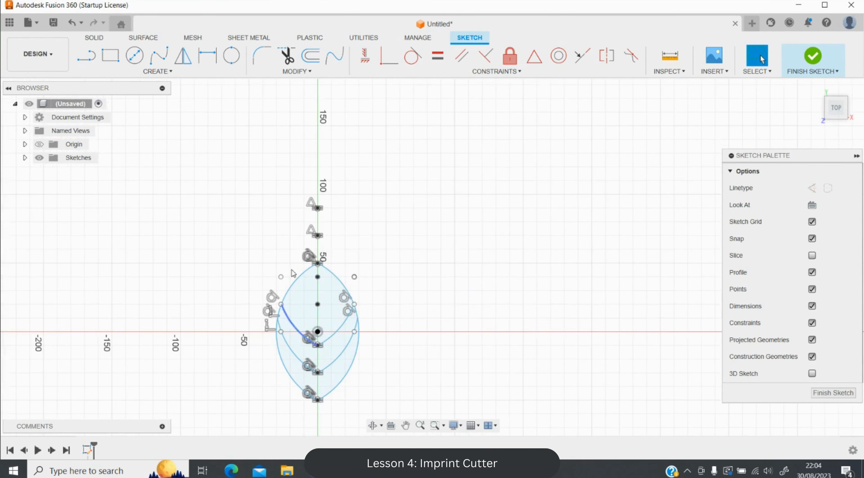
mouse_move(254, 231)
left_mouse_down()
mouse_move(386, 413)
mouse_move(380, 421)
left_mouse_up()
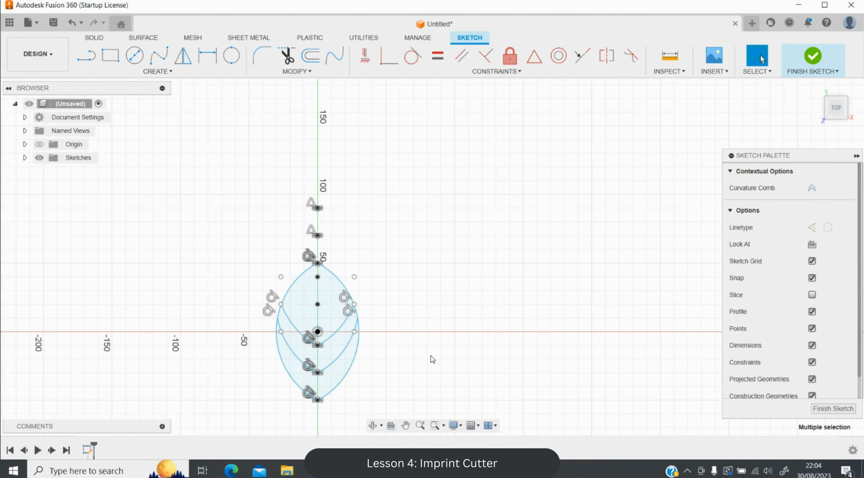
key("m")
left_click_drag(350, 262, 205, 281)
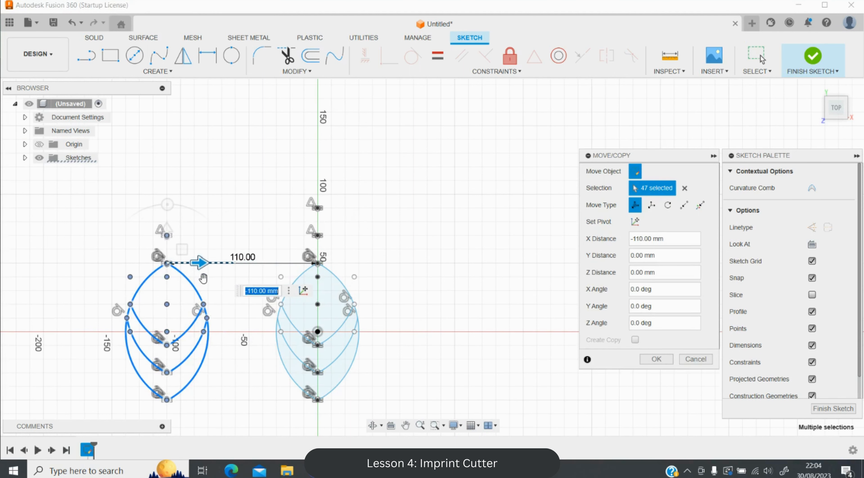
key("Return")
left_click(100, 353)
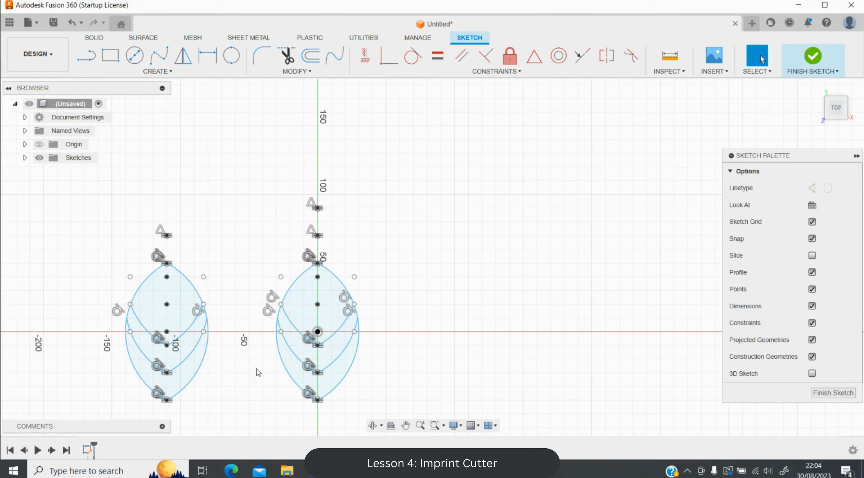
Draw a vertical centre line from the top tip to the bottom tip of the original leaf.
left_click(86, 56)
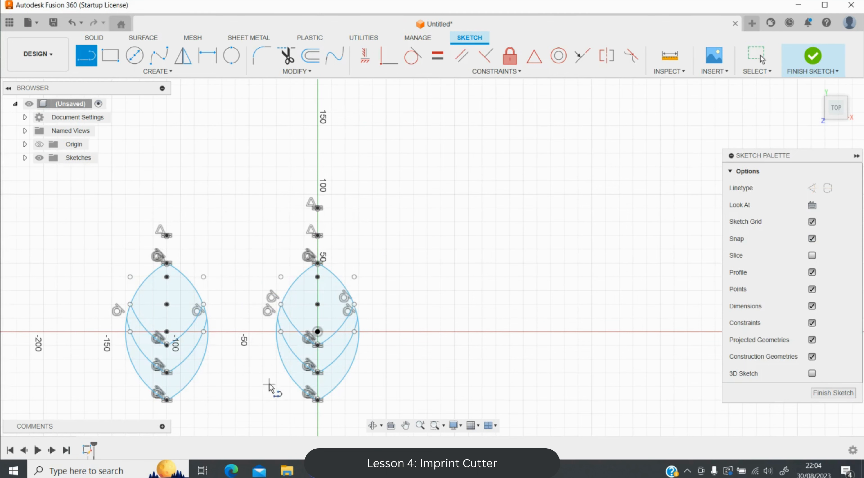
scroll(270, 386, "up", 5)
scroll(416, 343, "up", 3)
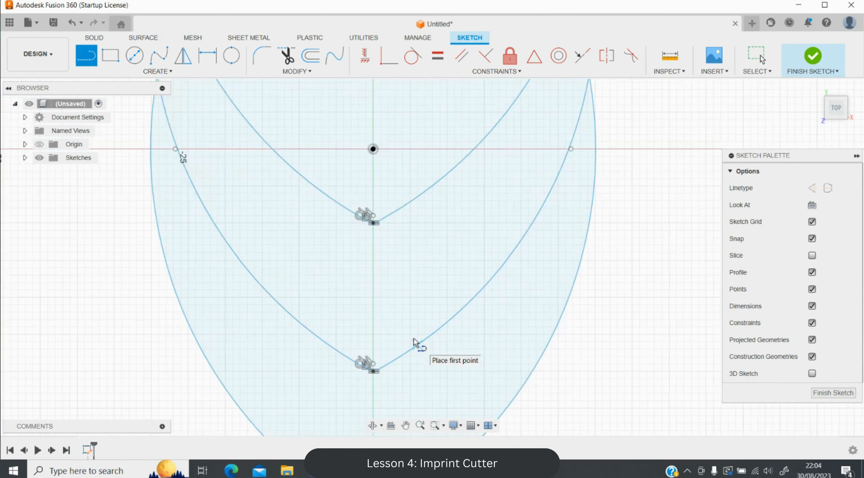
scroll(414, 343, "down", 4)
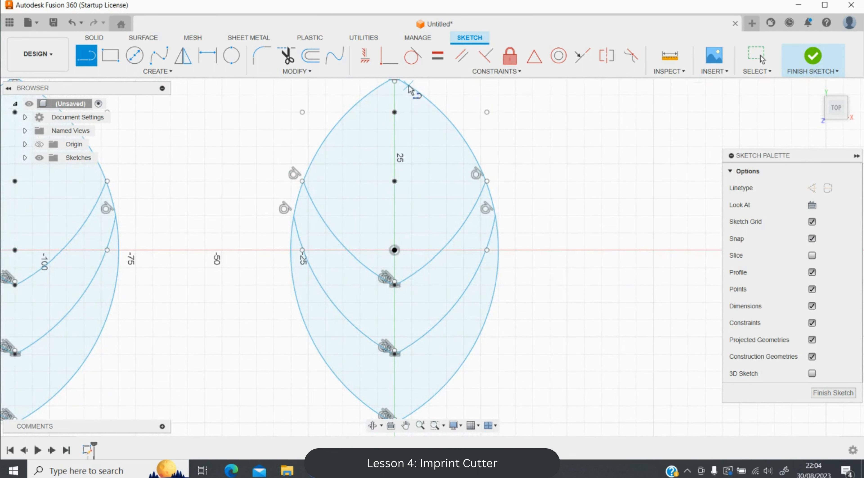
left_click(407, 425)
left_click_drag(421, 158, 420, 230)
scroll(396, 140, "up", 3)
scroll(397, 140, "up", 3)
key("l")
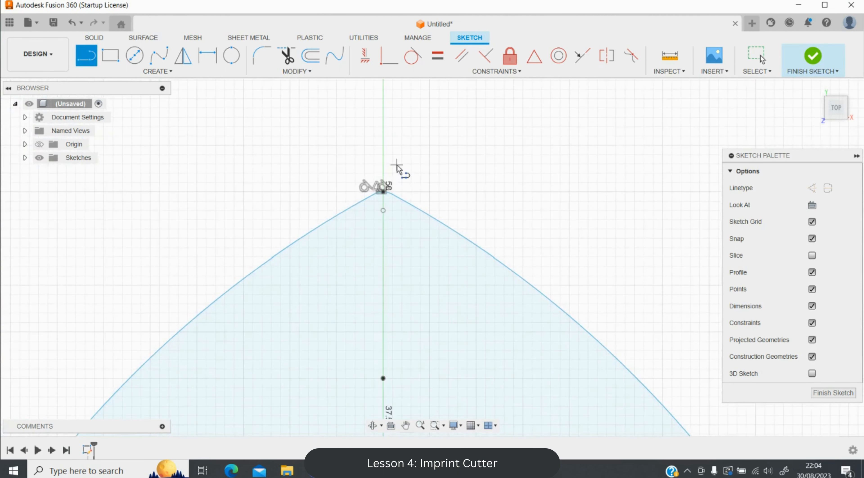
scroll(397, 168, "up", 3)
scroll(361, 235, "down", 8)
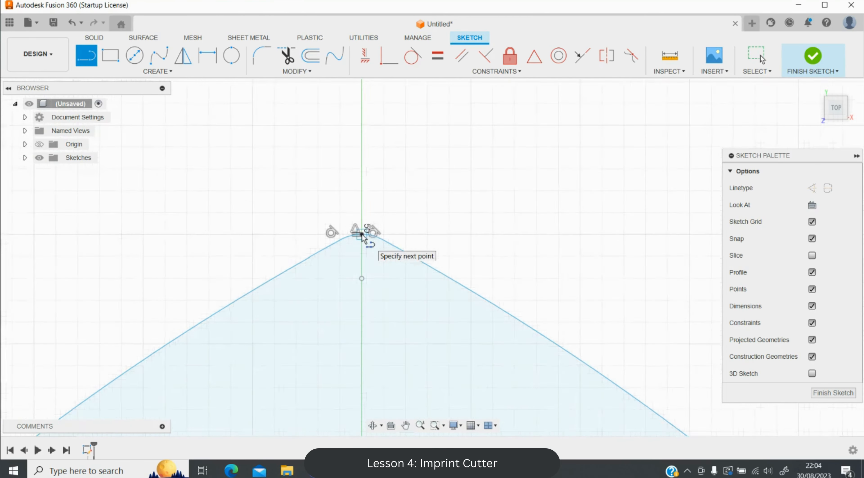
scroll(362, 235, "down", 5)
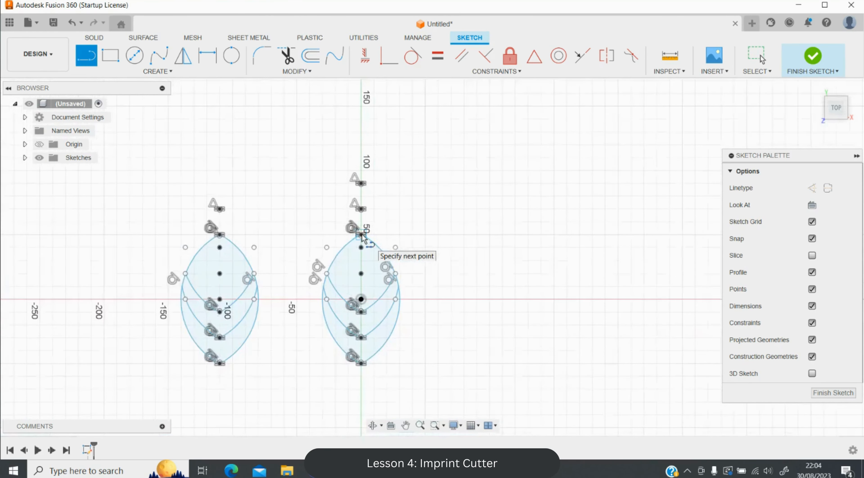
scroll(365, 341, "up", 2)
scroll(365, 341, "up", 6)
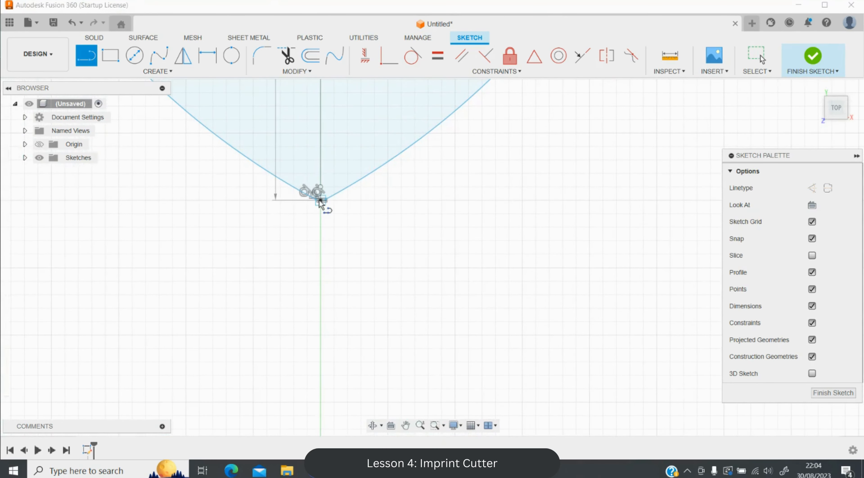
key("Escape")
key("Escape")
scroll(312, 293, "down", 8)
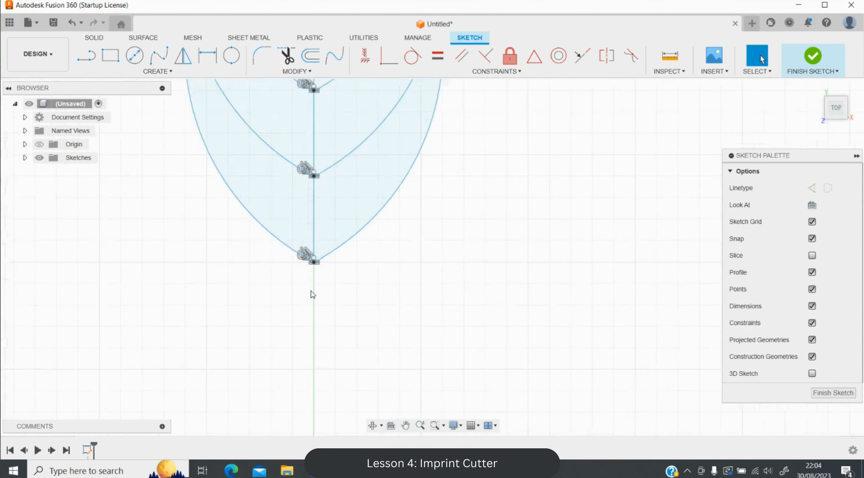
Offset the original leaf's centre line by 10 mm to both sides.
key("o")
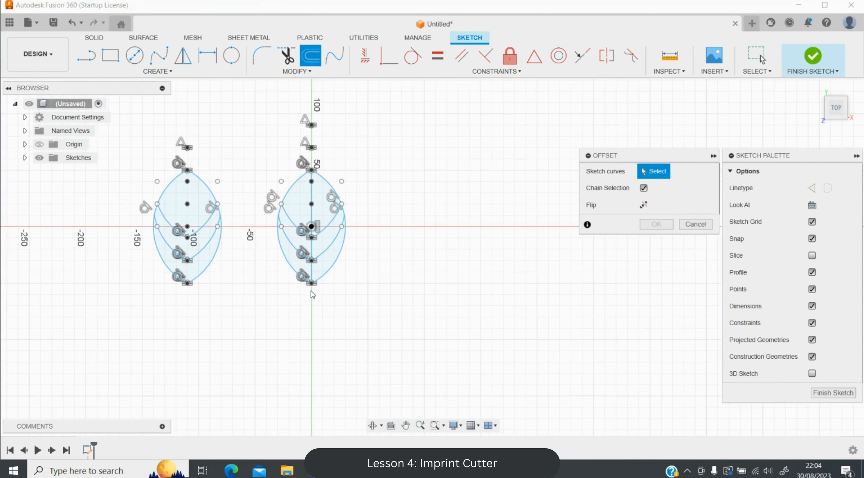
left_click(312, 274)
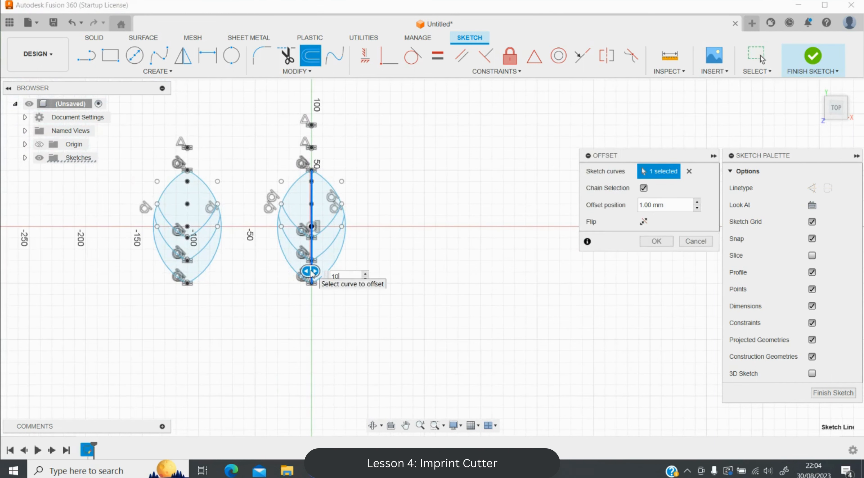
key("Return")
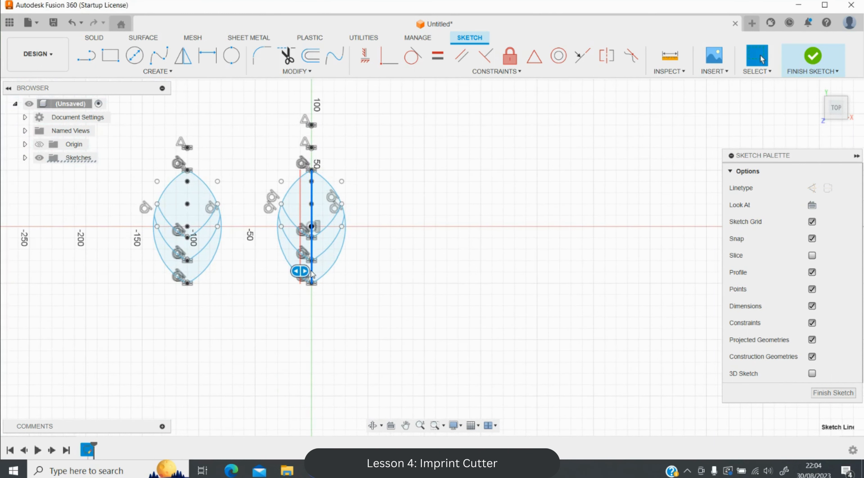
key("o")
left_click(312, 273)
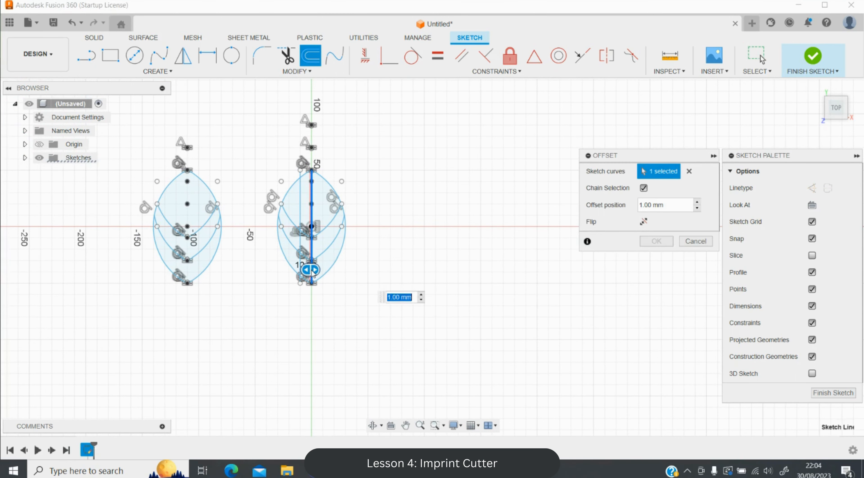
type("-10")
key("Return")
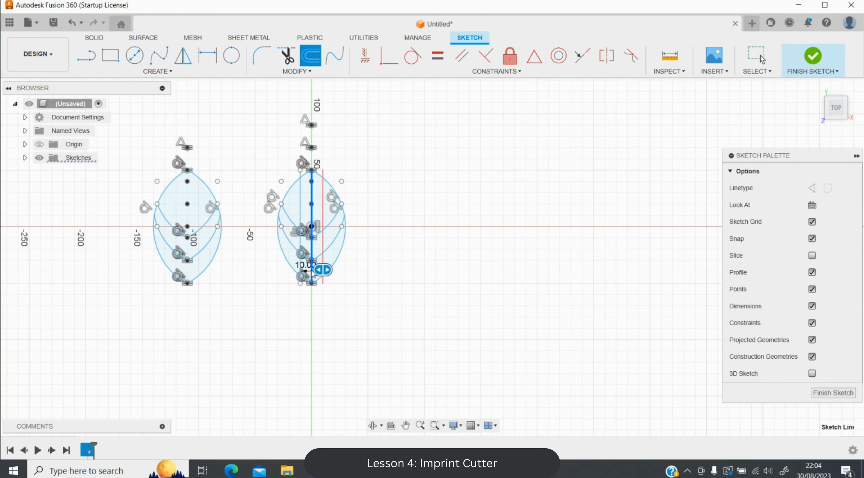
Trim the two offset lines' lower ends outside the leaf outline and trim away the whole centre line between them.
scroll(271, 276, "up", 5)
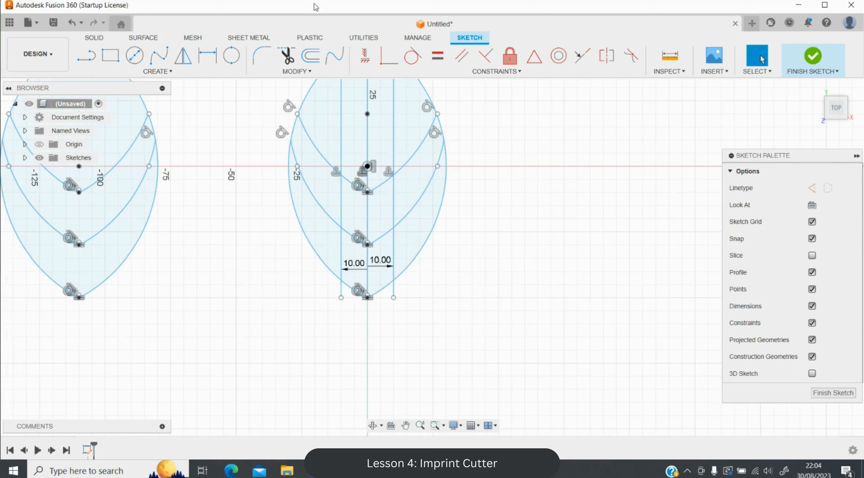
left_click(286, 58)
left_click(341, 290)
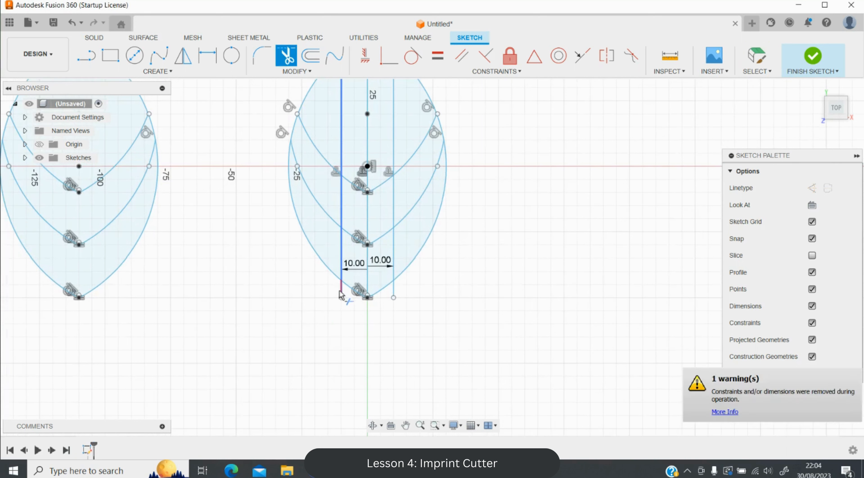
left_click(394, 294)
left_click(368, 274)
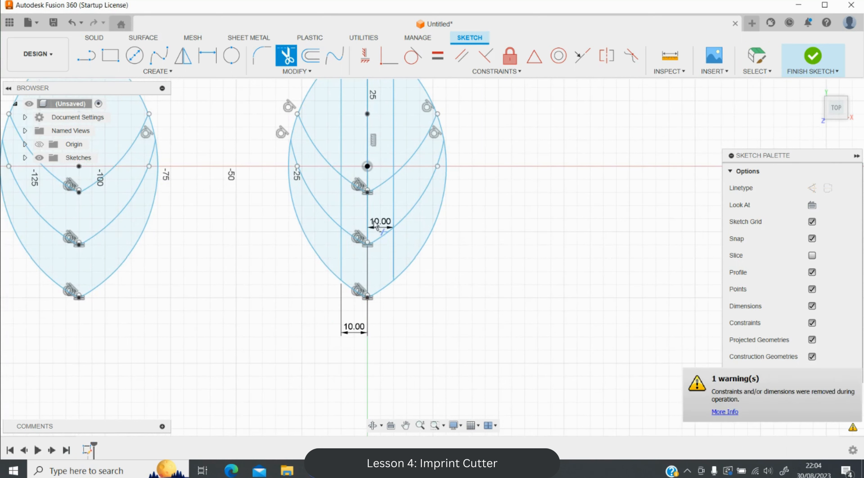
left_click(368, 218)
left_click(367, 158)
Trim the upper ends of both vertical lines that extend beyond the original leaf's outline.
scroll(248, 297, "down", 3)
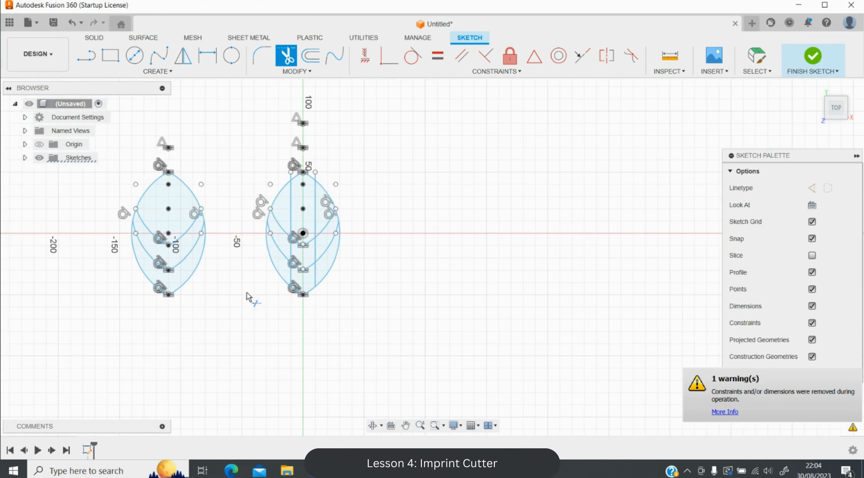
scroll(283, 150, "up", 3)
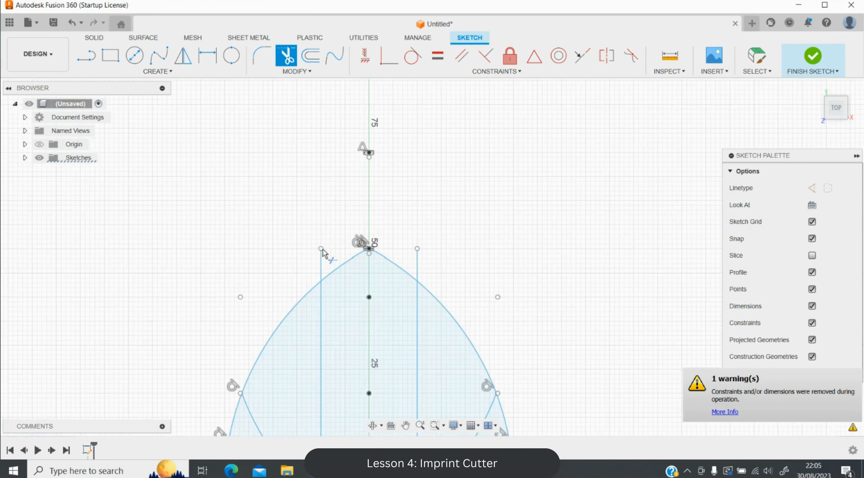
left_click(322, 260)
left_click(418, 259)
scroll(254, 232, "down", 8)
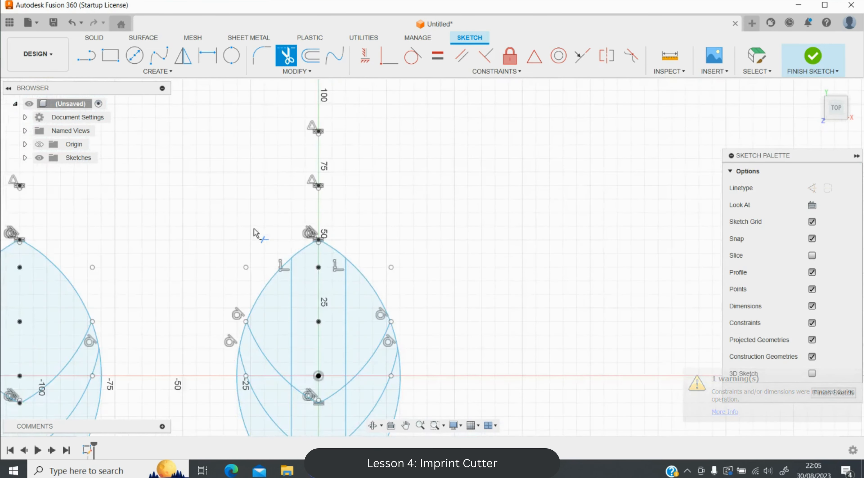
key("Escape")
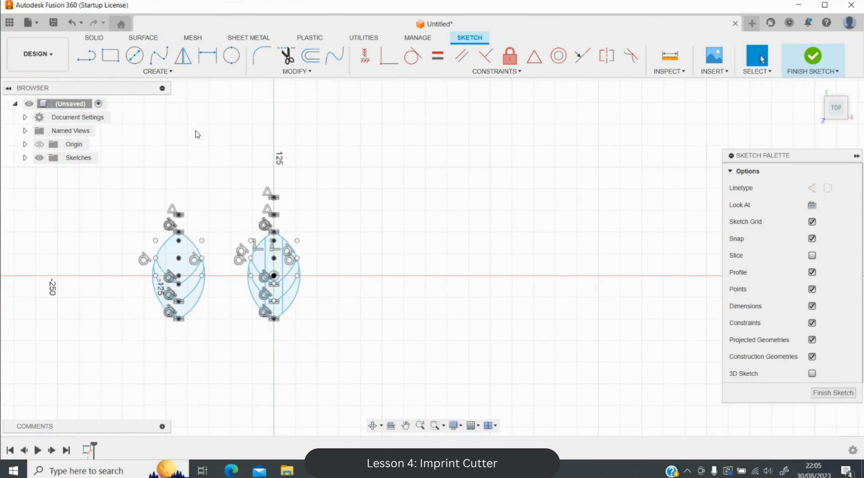
Delete the stray points above both leaves and the leftover points along the centres inside them.
mouse_move(119, 141)
left_mouse_down()
mouse_move(285, 195)
mouse_move(292, 233)
left_mouse_up()
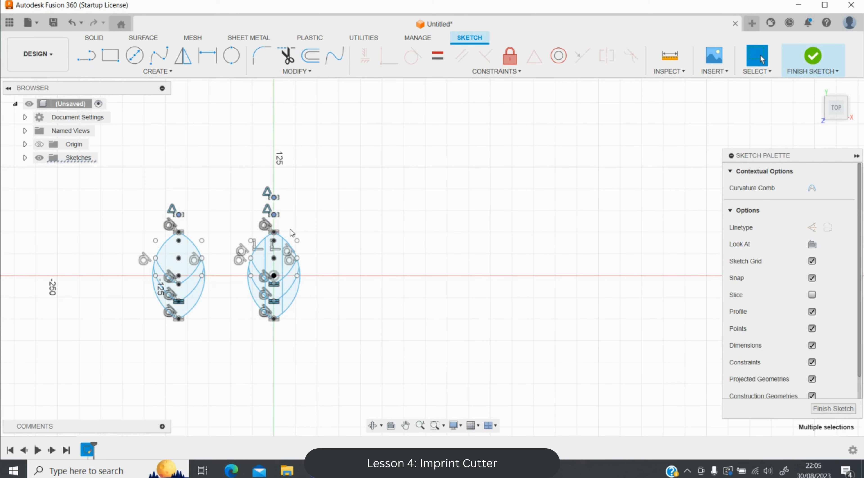
key("Delete")
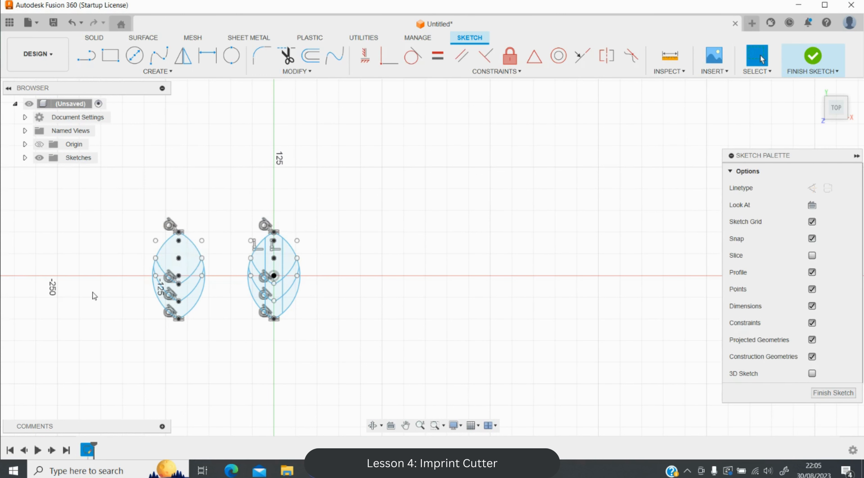
scroll(94, 296, "up", 4)
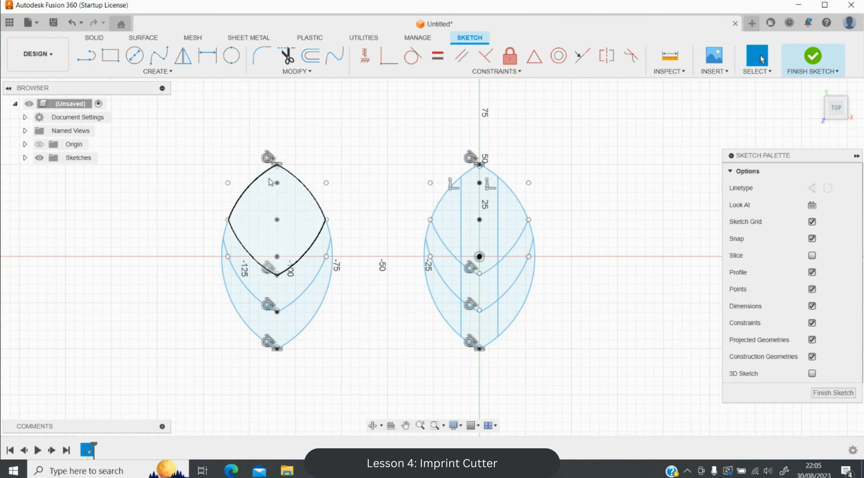
left_click_drag(271, 183, 291, 267)
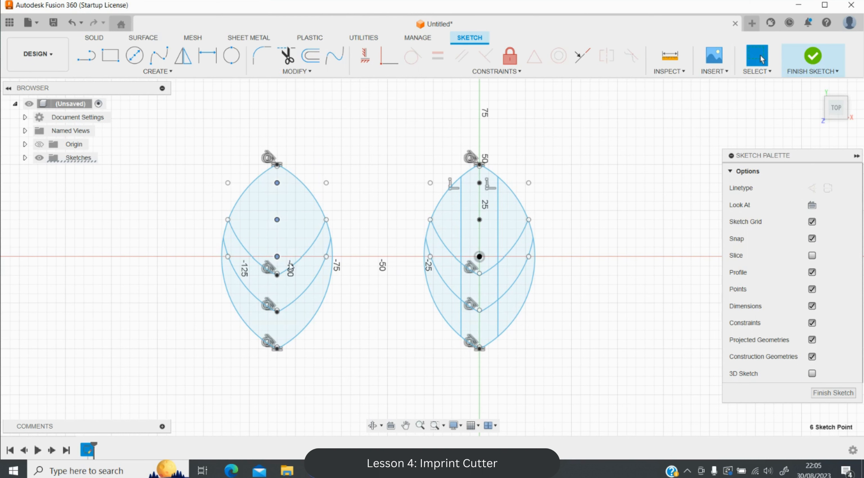
key("Delete")
scroll(488, 222, "up", 4)
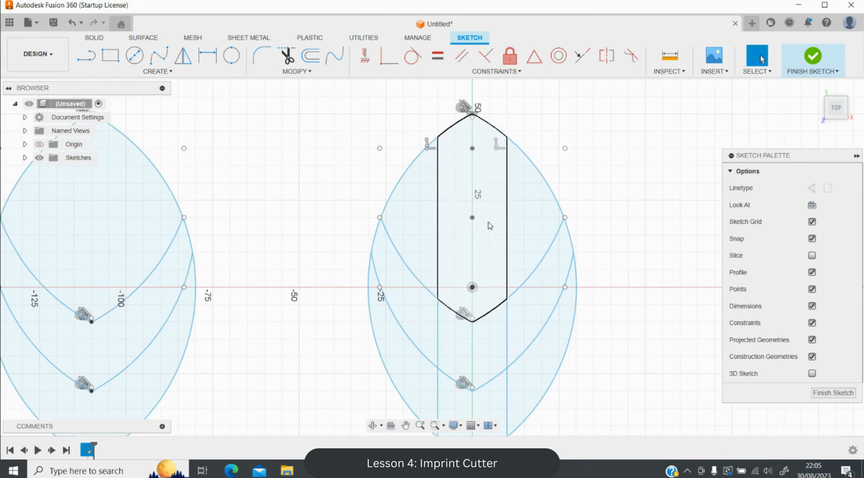
mouse_move(465, 142)
left_mouse_down()
mouse_move(492, 257)
mouse_move(490, 302)
left_mouse_up()
key("Delete")
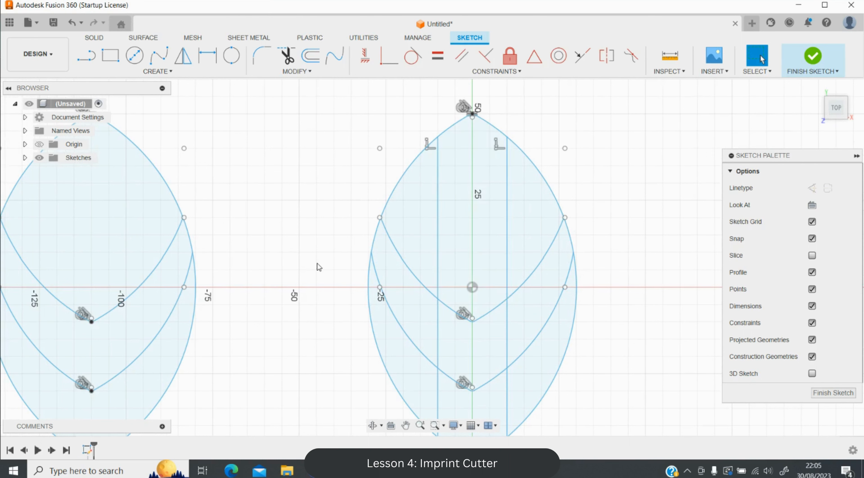
Turn off the display of points and constraints in the sketch.
scroll(319, 267, "down", 4)
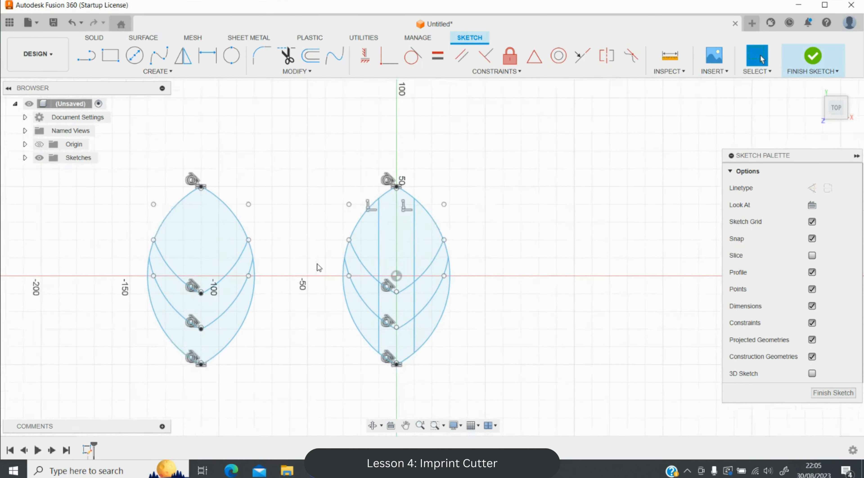
left_click(812, 289)
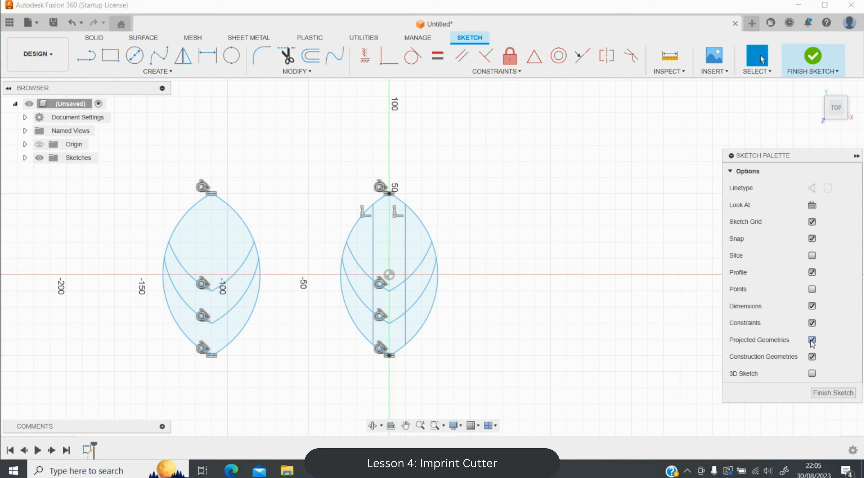
left_click(812, 357)
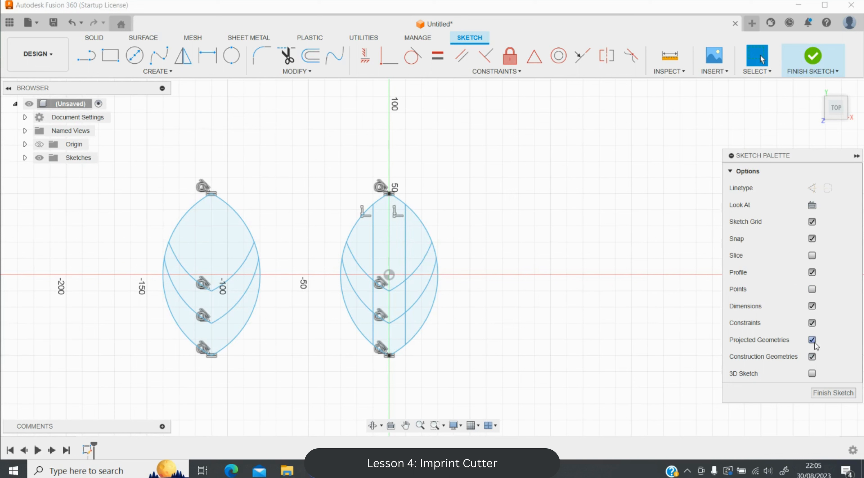
left_click(812, 323)
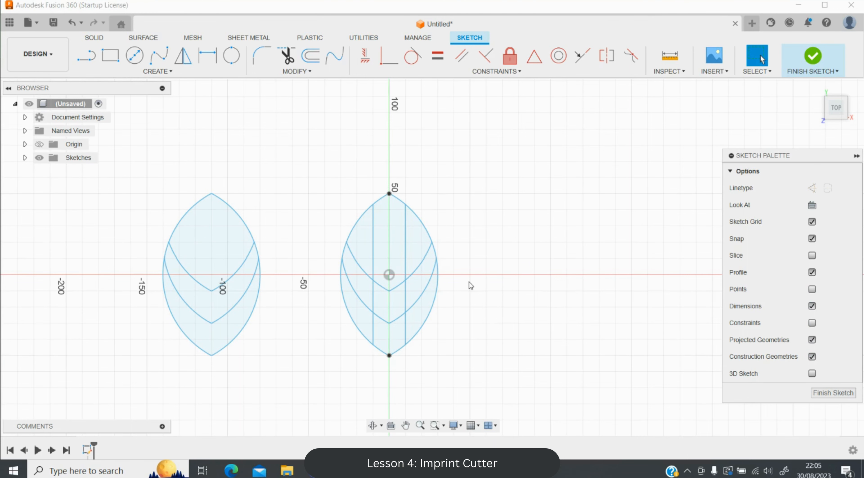
Duplicate both leaves and place the copies 300 mm along X and about 125 mm upward along Y.
scroll(469, 282, "down", 3)
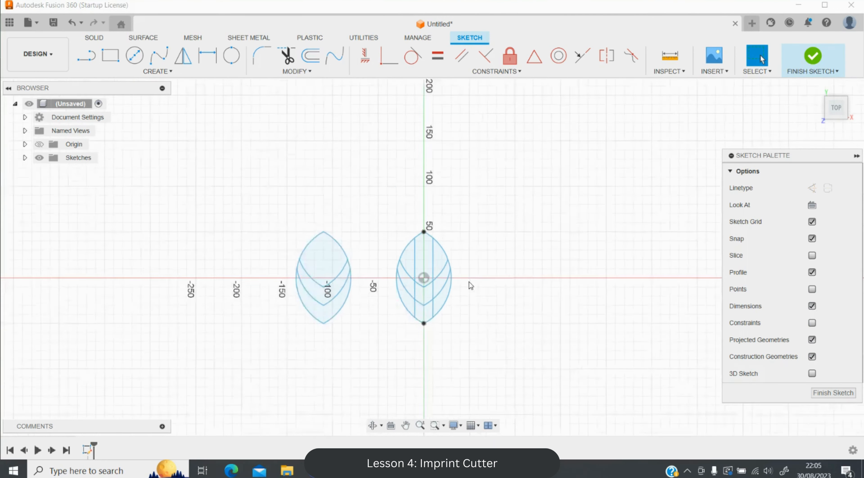
left_click(406, 426)
mouse_move(536, 341)
left_mouse_down()
mouse_move(365, 349)
mouse_move(361, 359)
left_mouse_up()
key("Escape")
mouse_move(121, 232)
left_mouse_down()
mouse_move(279, 366)
mouse_move(290, 358)
left_mouse_up()
left_click(240, 378)
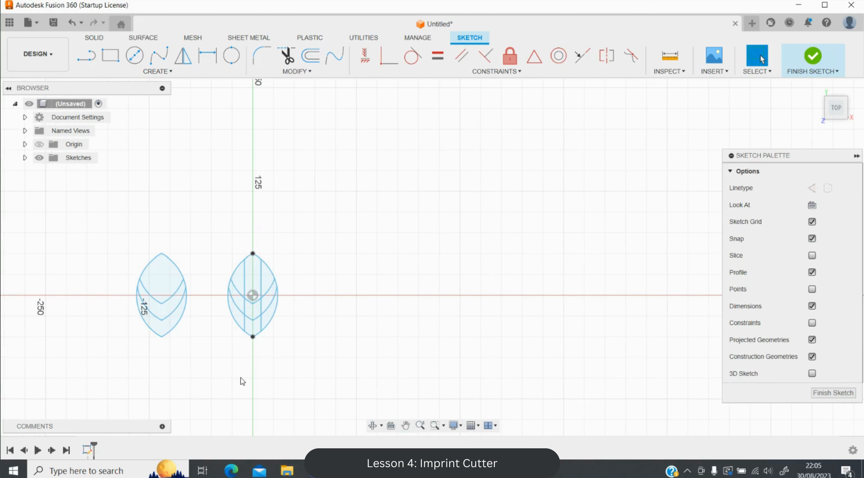
key("ctrl+a")
key("m")
mouse_move(196, 319)
left_mouse_down()
mouse_move(486, 318)
mouse_move(447, 318)
left_mouse_up()
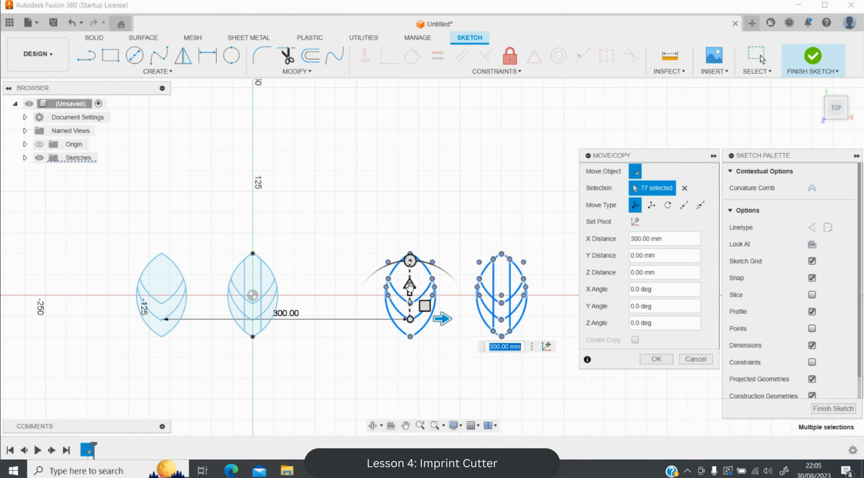
left_click_drag(410, 287, 414, 174)
key("Return")
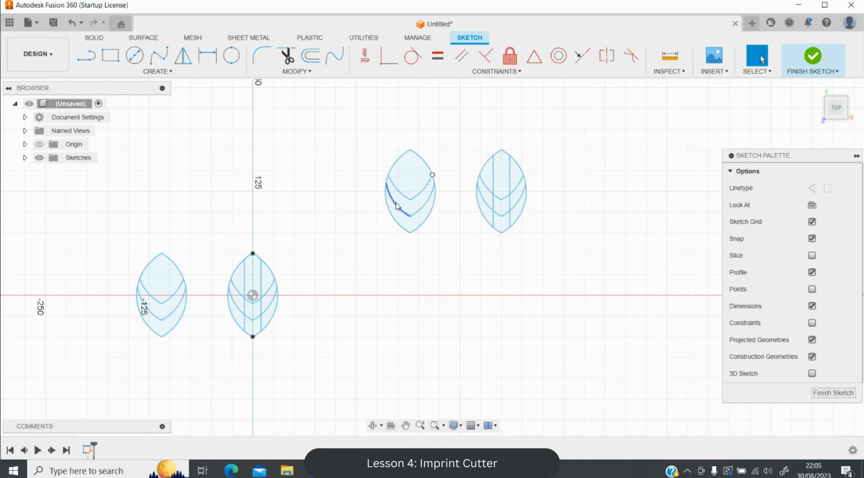
Duplicate the copied leaf with the vertical lines and place the new copy 125 mm downward along Y.
left_click_drag(467, 128, 538, 242)
key("m")
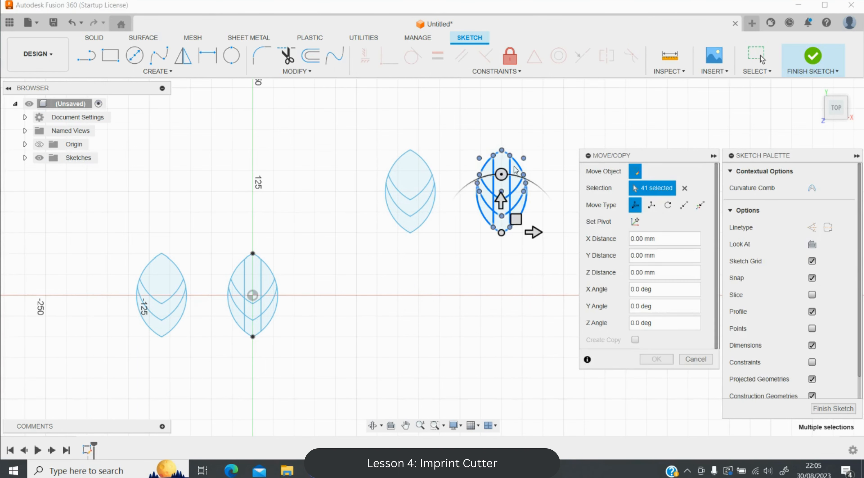
left_click_drag(500, 195, 499, 299)
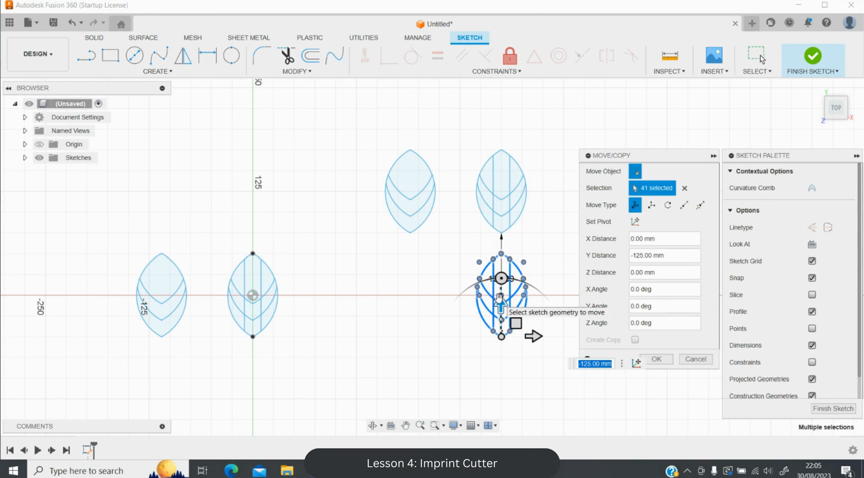
key("Return")
Measure the height of the original lined leaf from its upper tip to its lower tip.
scroll(183, 329, "up", 5)
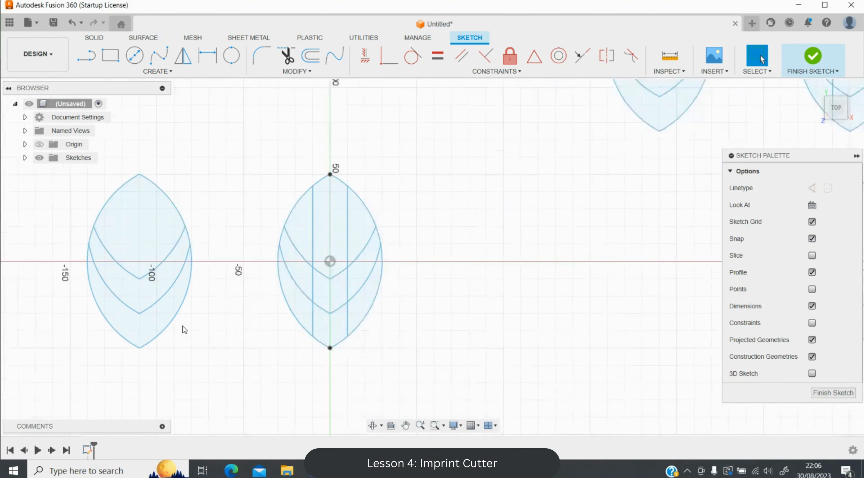
scroll(184, 330, "down", 5)
scroll(181, 334, "up", 5)
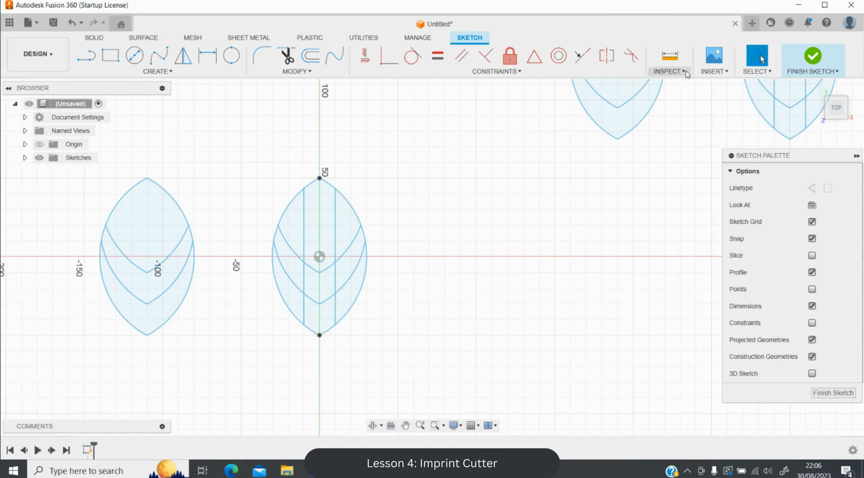
left_click(670, 56)
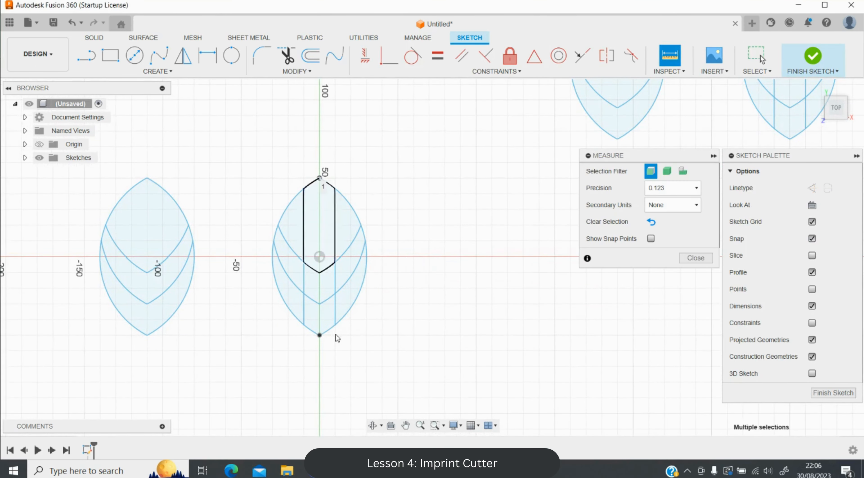
left_click(320, 179)
left_click(320, 335)
key("Escape")
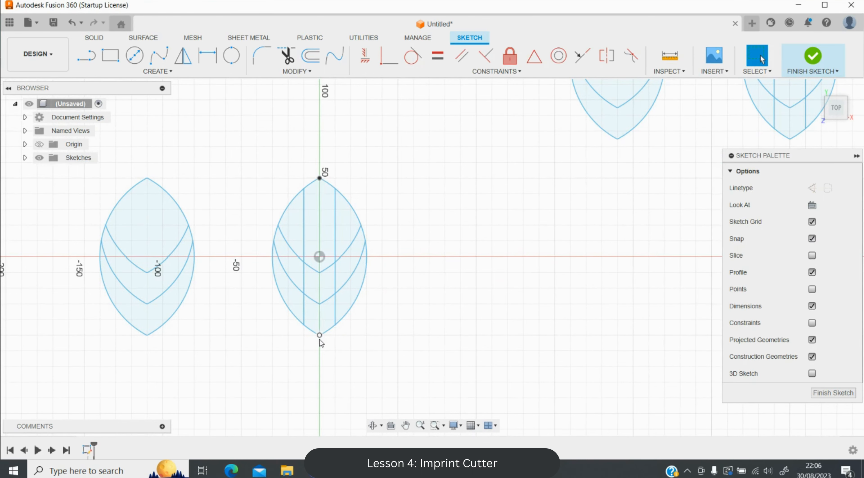
Scale the two upper leaf copies together by a factor of 0.4 about the sketch point at the lined leaf's upper-left edge.
scroll(321, 343, "down", 4)
scroll(579, 158, "up", 4)
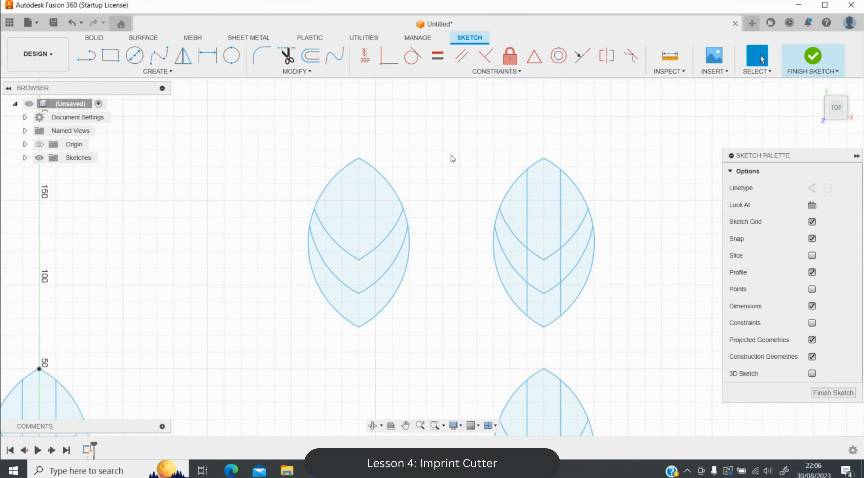
mouse_move(270, 125)
left_mouse_down()
mouse_move(471, 364)
mouse_move(439, 352)
mouse_move(610, 328)
mouse_move(619, 340)
left_mouse_up()
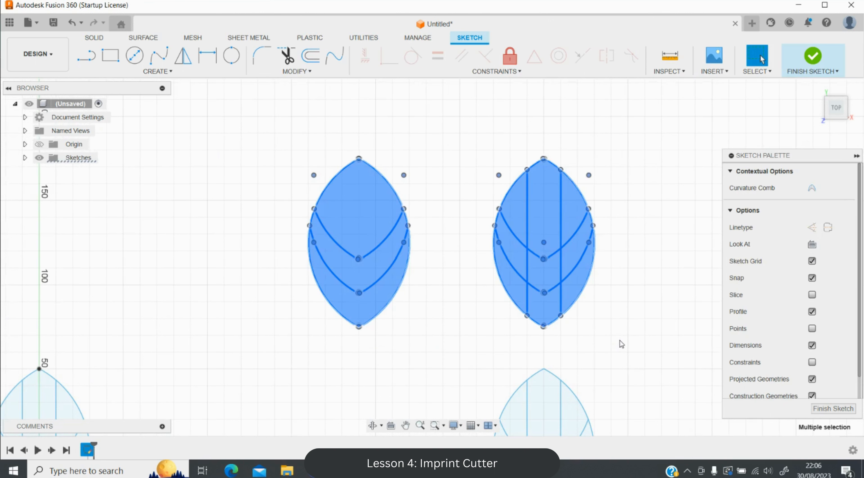
key("s")
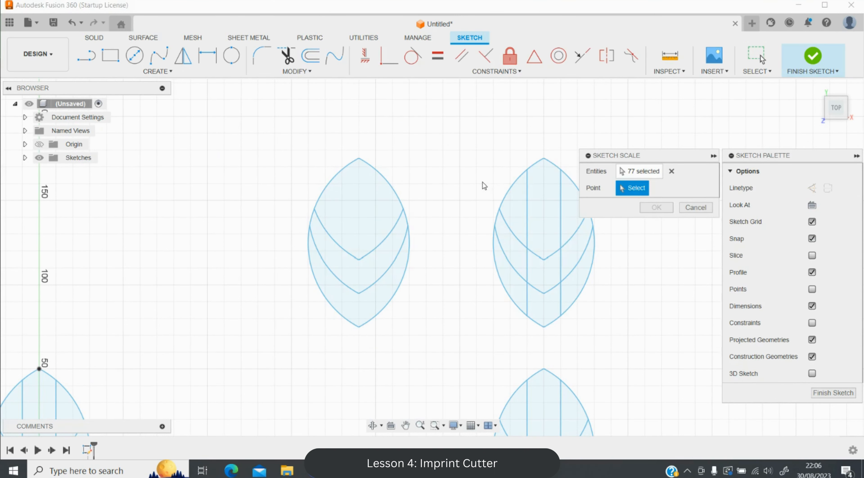
left_click(497, 175)
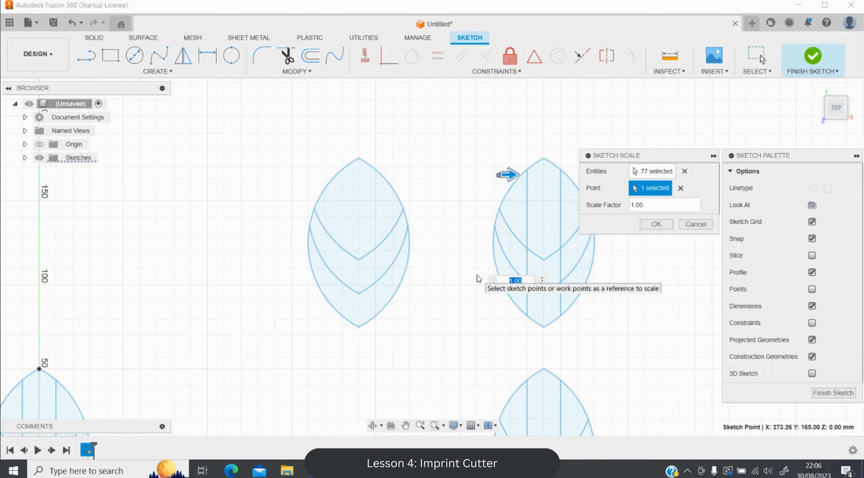
type("0.4")
key("Return")
scroll(476, 277, "down", 1)
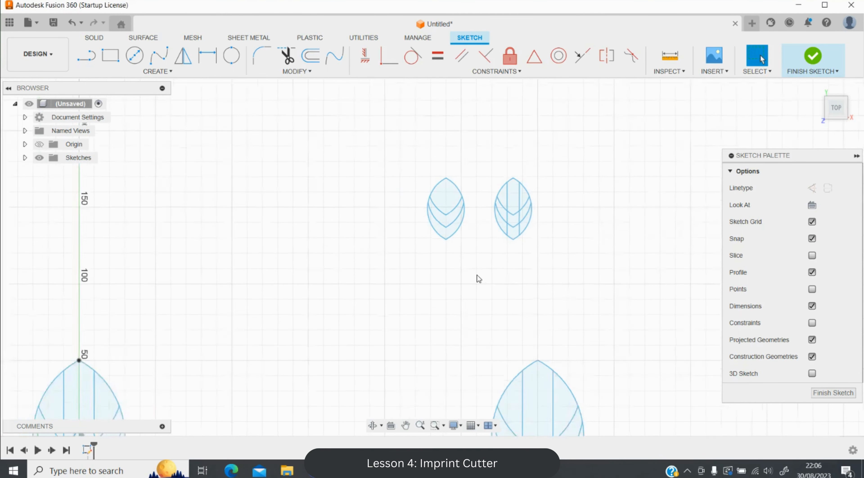
Scale the lower lined leaf copy by a factor of 0.25 about its centre point.
scroll(479, 279, "down", 1)
left_click_drag(462, 310, 578, 445)
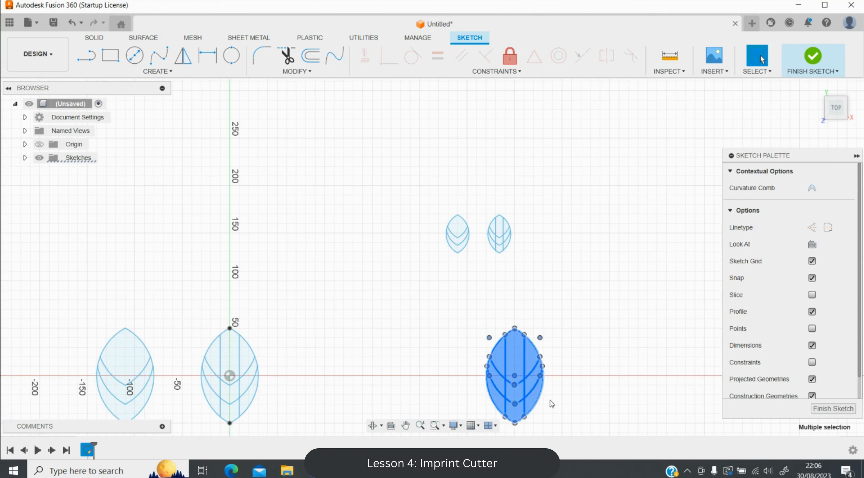
key("Return")
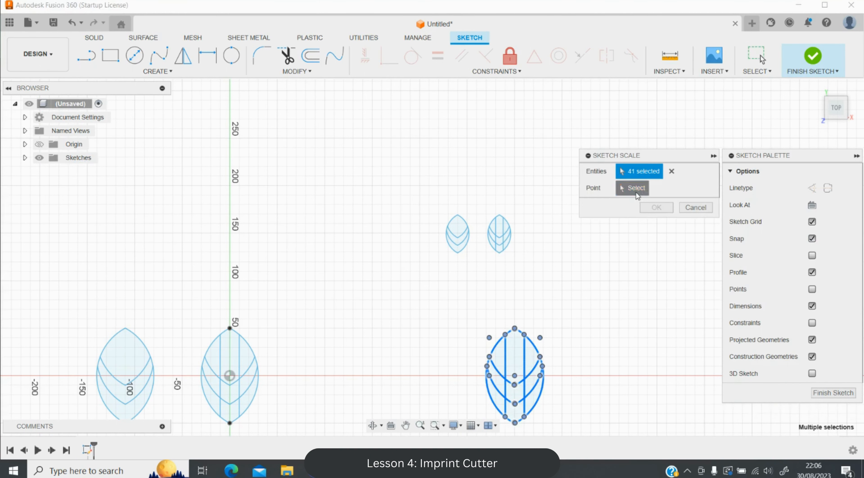
left_click(515, 376)
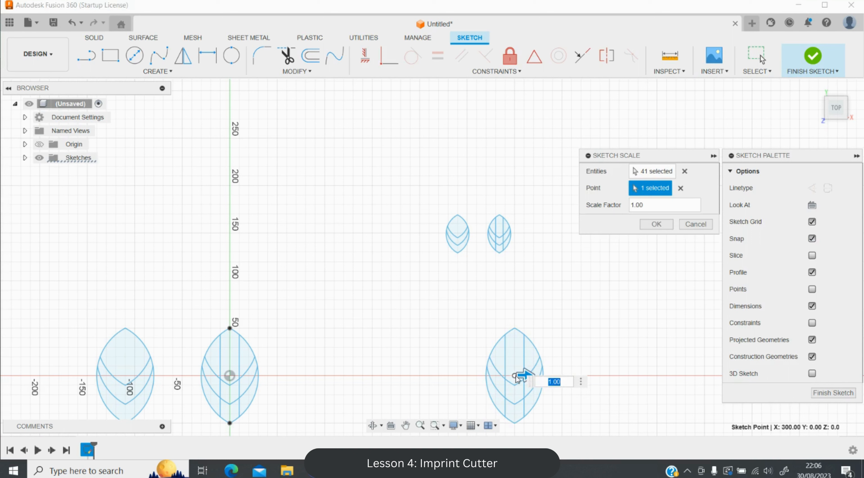
key("BackSpace")
type(".25")
key("Return")
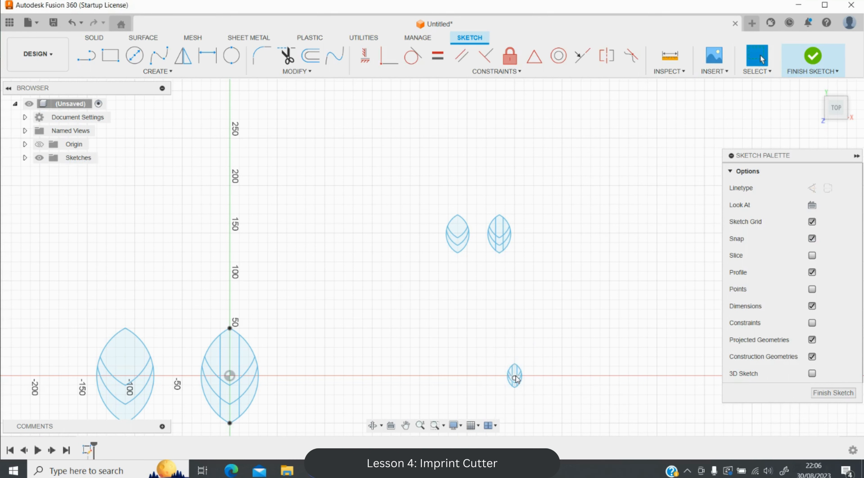
Move the smallest leaf about 100 mm up and 20 mm left, placing it just below the scaled lined leaf.
left_click_drag(489, 344, 546, 405)
right_click(513, 375)
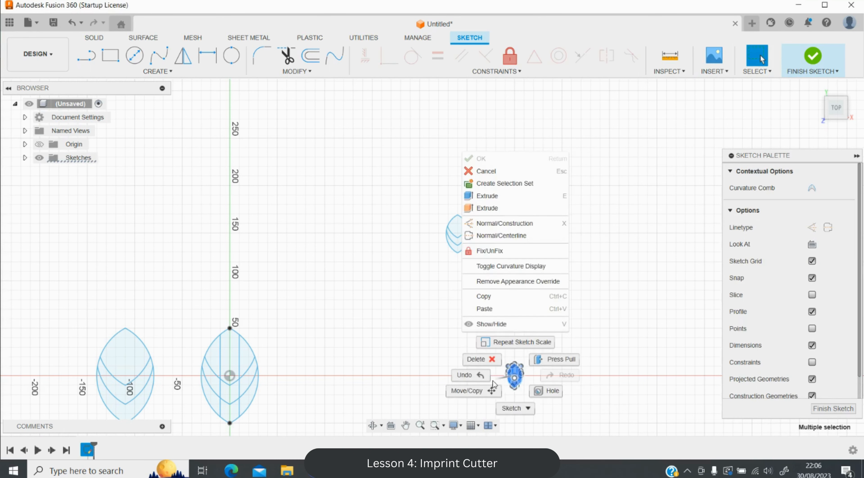
left_click(470, 390)
left_click_drag(517, 355, 527, 291)
key("Return")
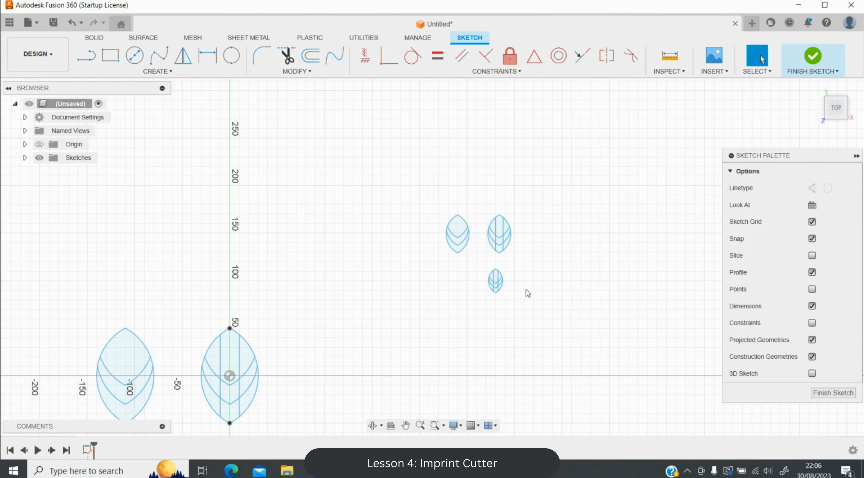
Measure the height of the smallest leaf between its lower and upper tips.
scroll(491, 289, "up", 2)
scroll(517, 315, "up", 5)
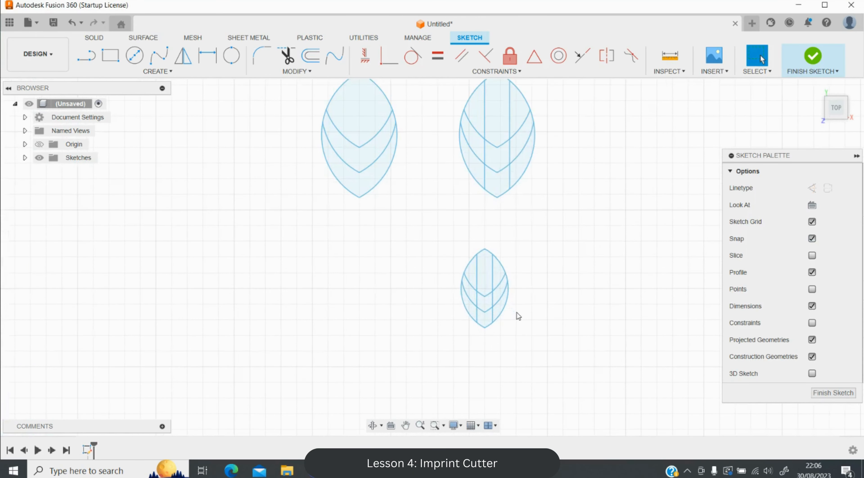
left_click(670, 55)
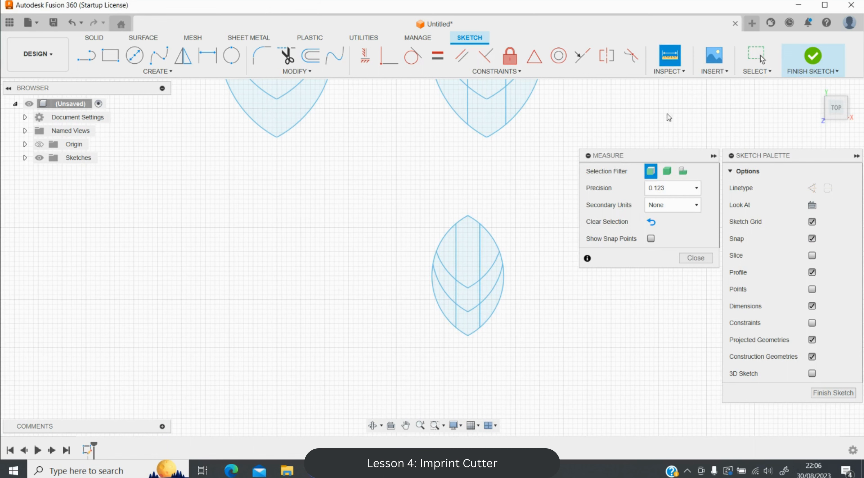
scroll(508, 322, "up", 3)
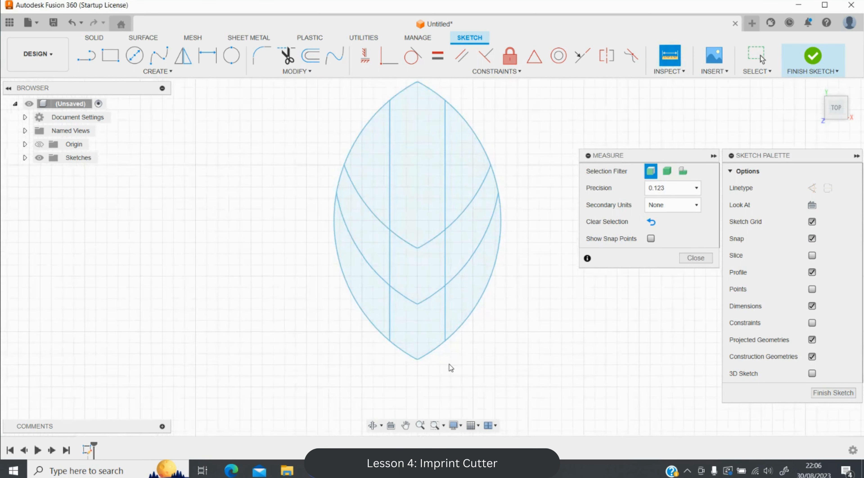
scroll(446, 368, "up", 2)
left_click(375, 353)
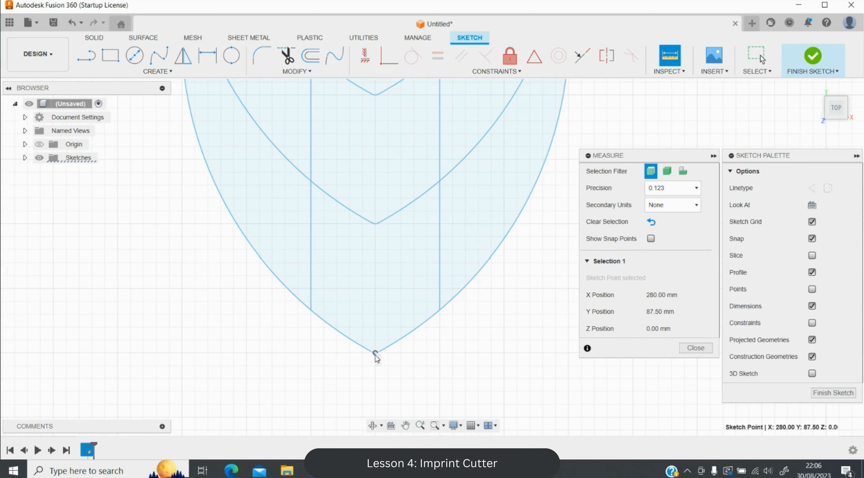
scroll(303, 375, "down", 5)
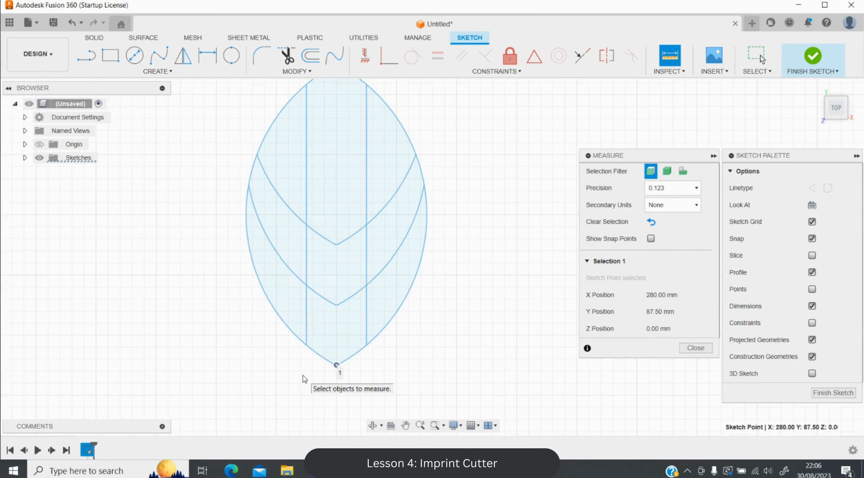
scroll(318, 197, "up", 6)
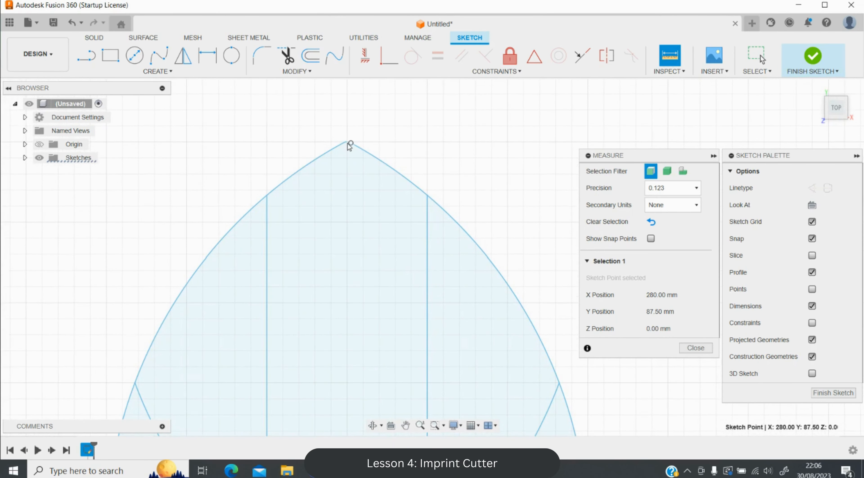
scroll(349, 146, "up", 3)
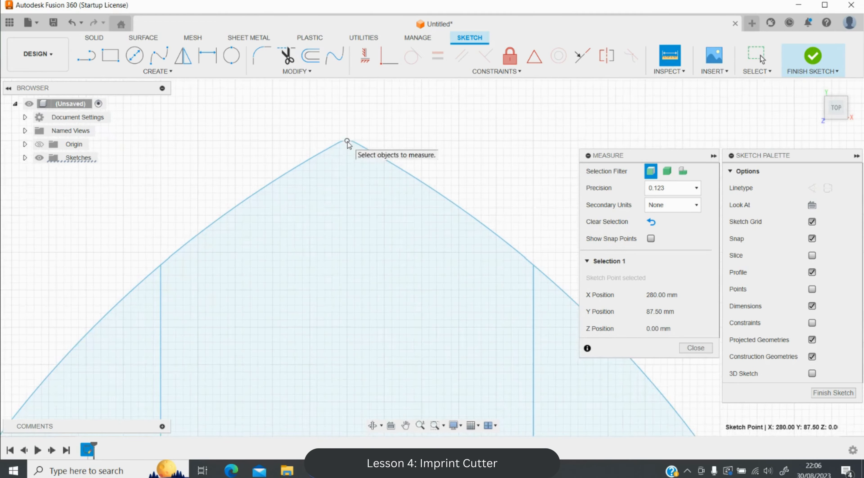
left_click(347, 142)
scroll(428, 137, "down", 5)
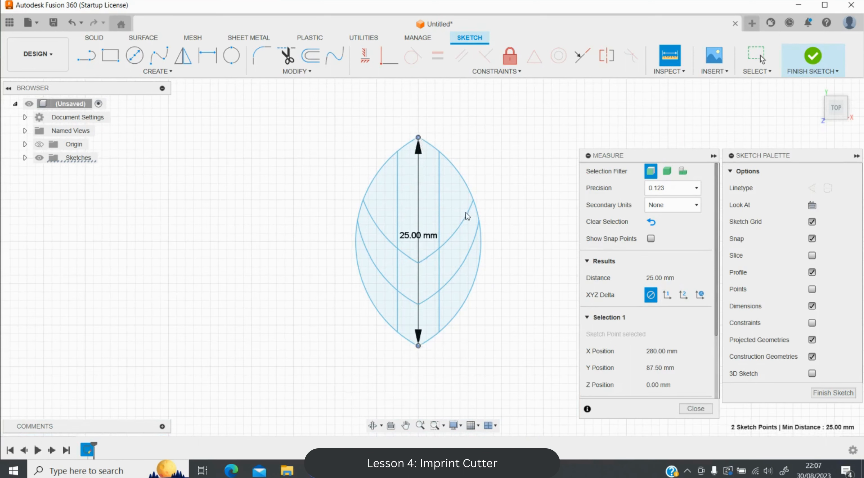
key("Escape")
Offset the outline of the scaled leaf without vertical lines outward twice, by 1 mm and by 3 mm.
scroll(289, 253, "down", 3)
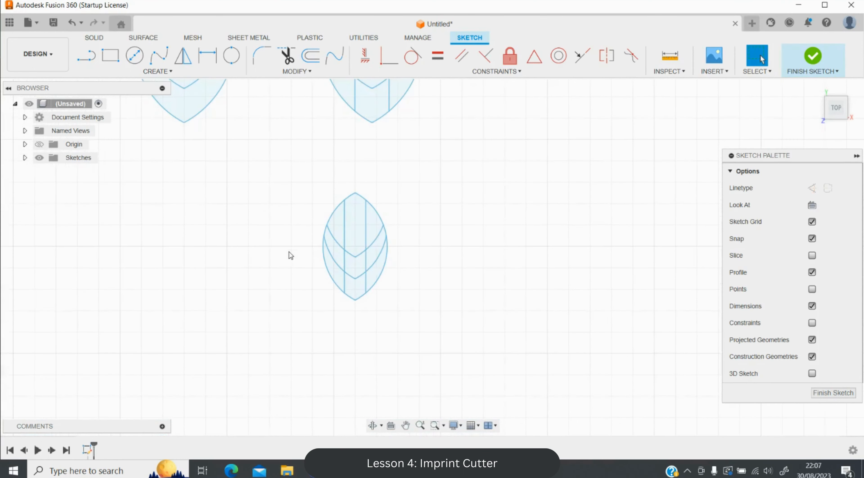
left_click(406, 425)
left_click_drag(270, 141, 369, 255)
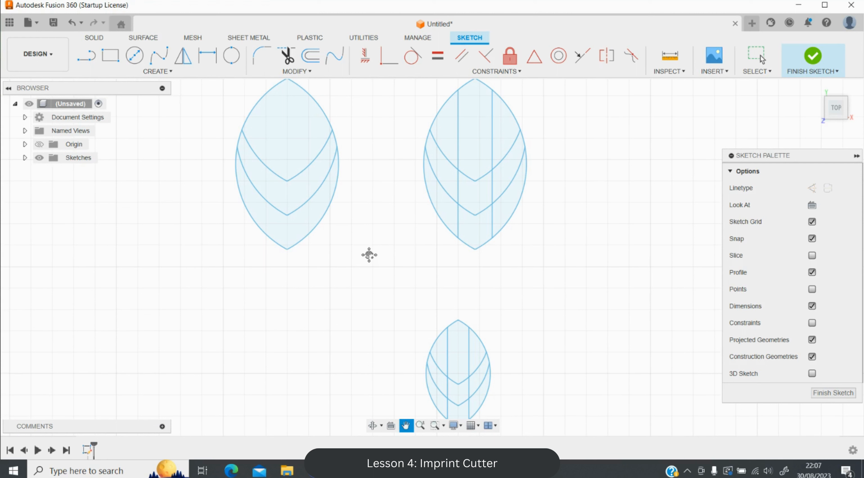
key("o")
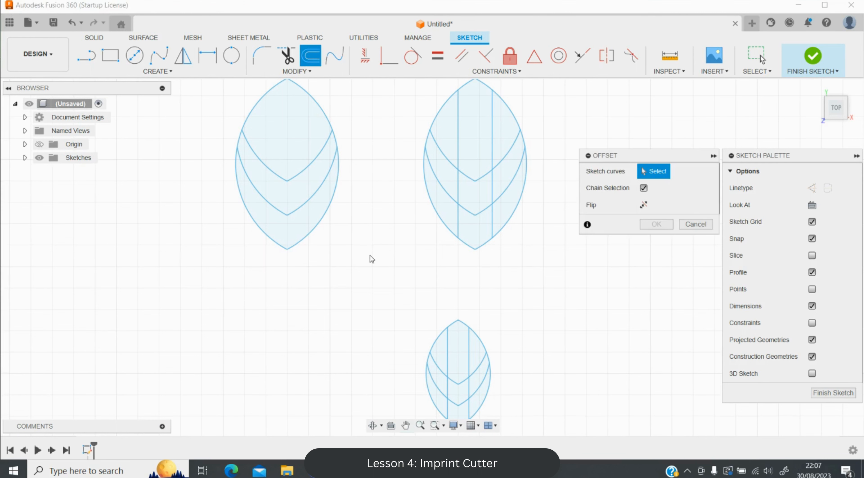
left_click(315, 229)
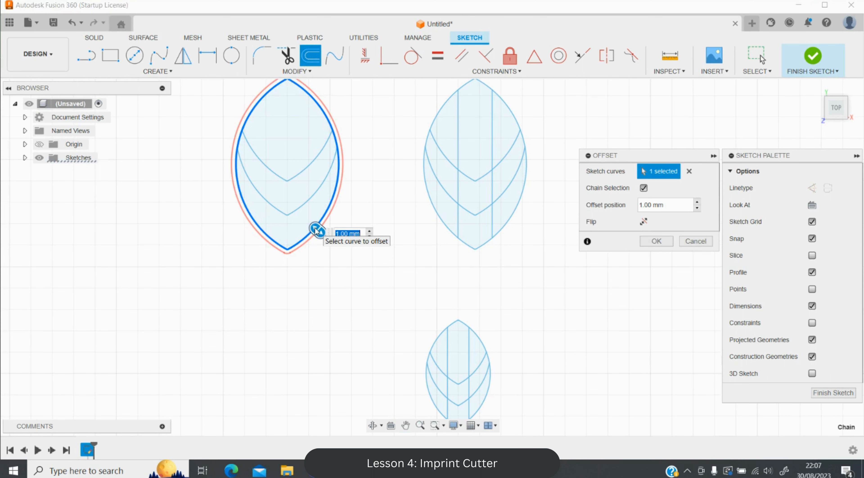
key("Return")
key("o")
left_click(314, 234)
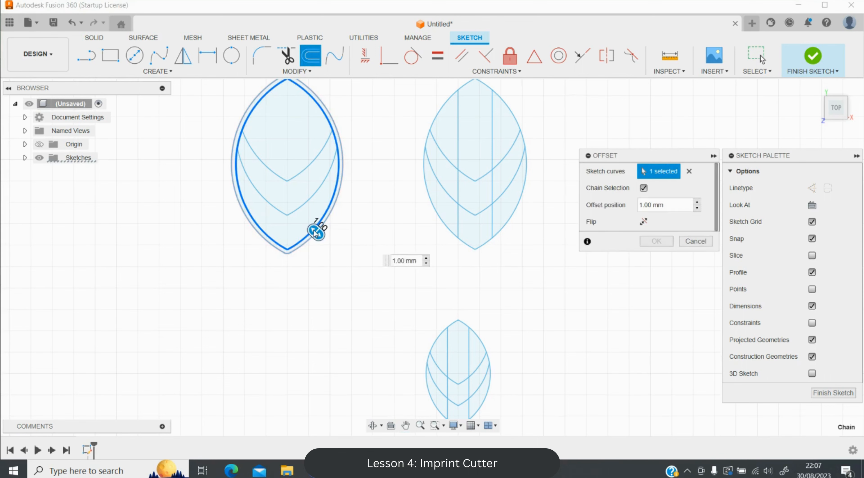
key("Return")
Offset the outline of the larger scaled leaf with vertical lines outward by 1 mm and by 3 mm.
key("o")
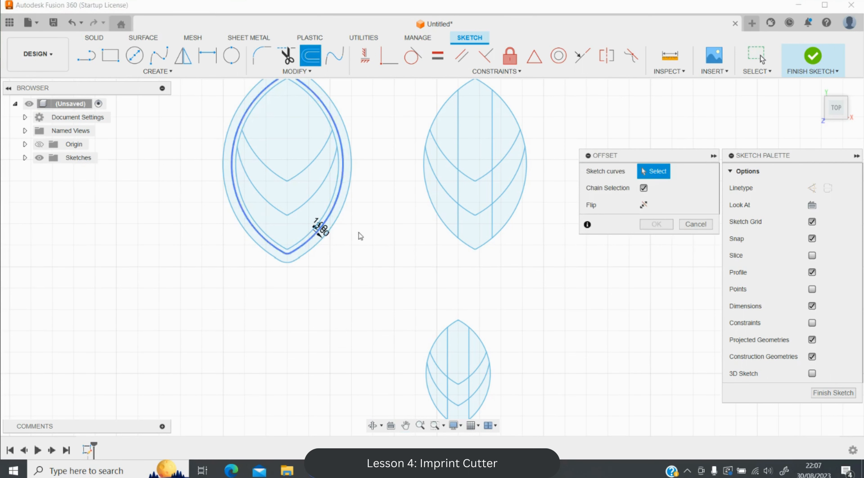
left_click(476, 249)
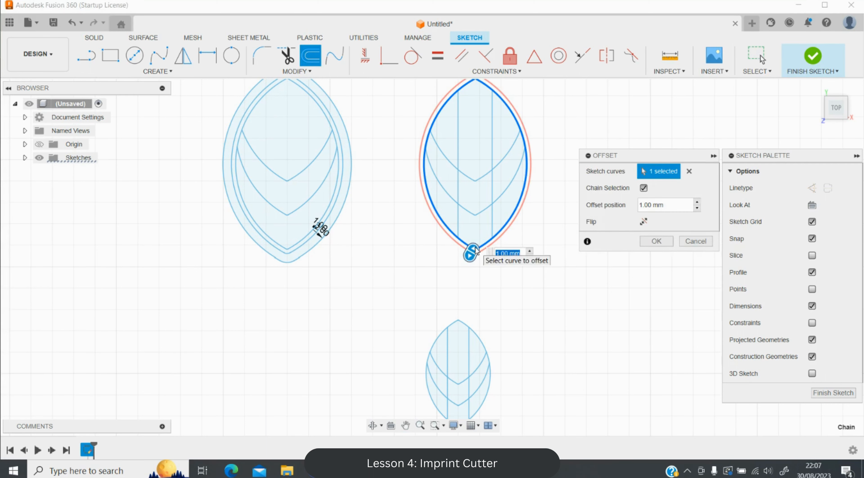
key("Return")
key("o")
left_click(468, 248)
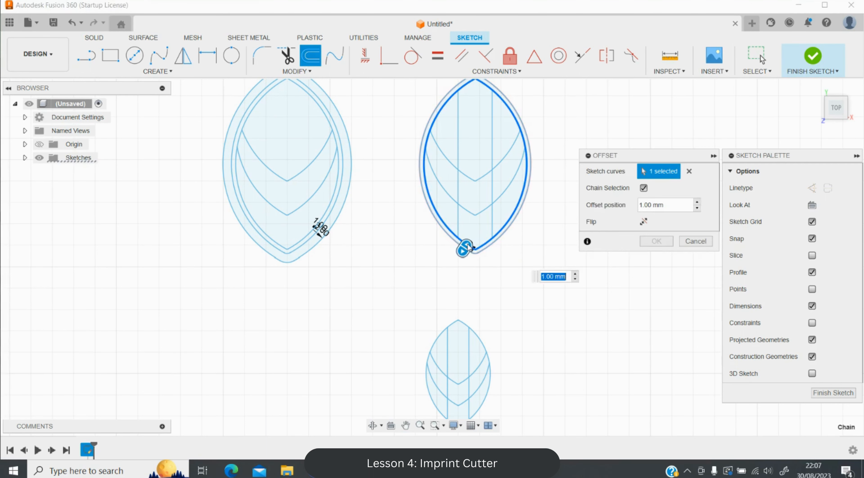
key("Return")
Offset the smallest leaf's outline outward by 1 mm and by 3 mm, and finish the sketch.
key("o")
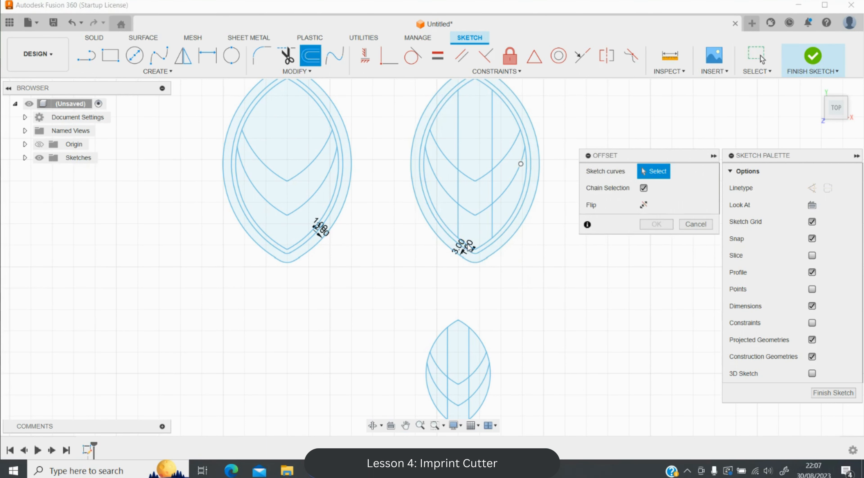
left_click(487, 345)
key("Return")
key("o")
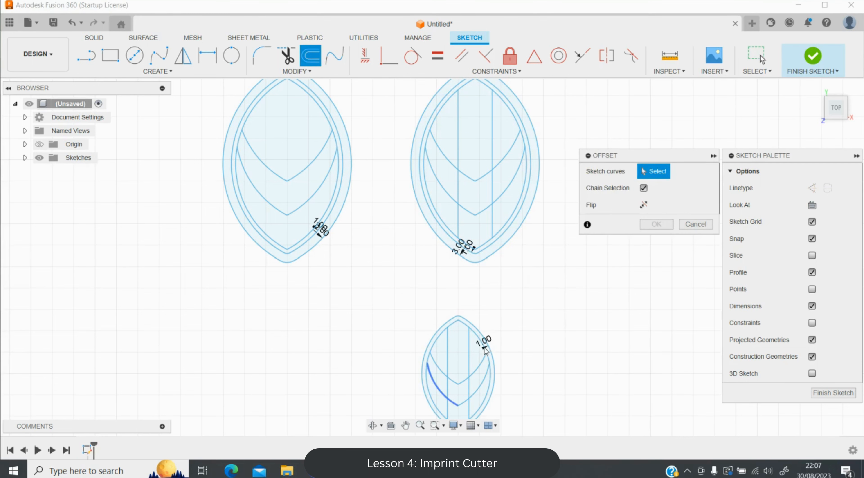
left_click(486, 350)
key("Return")
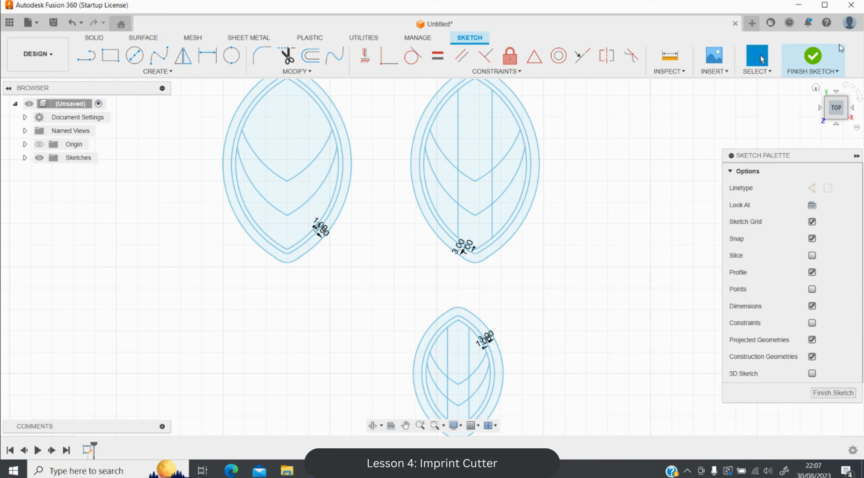
left_click(812, 56)
Extrude the two V-shaped curves in each of the two larger leaves as surfaces with a distance of 10.5 mm.
scroll(292, 303, "down", 4)
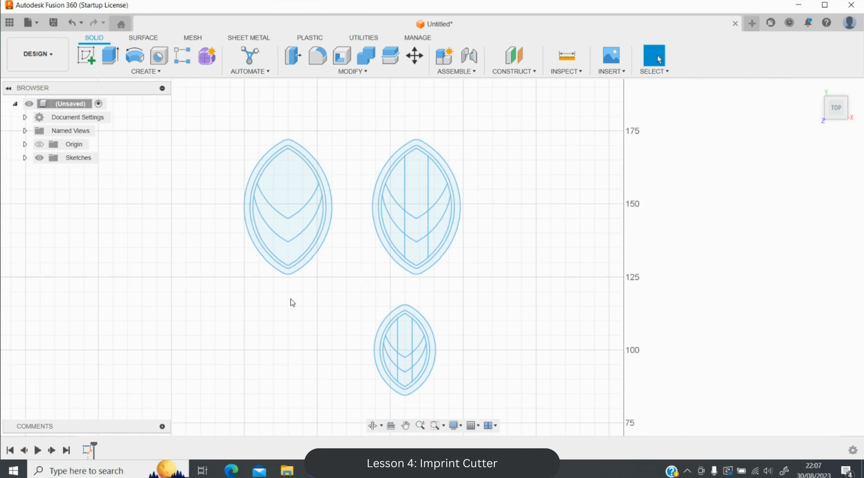
scroll(353, 165, "up", 5)
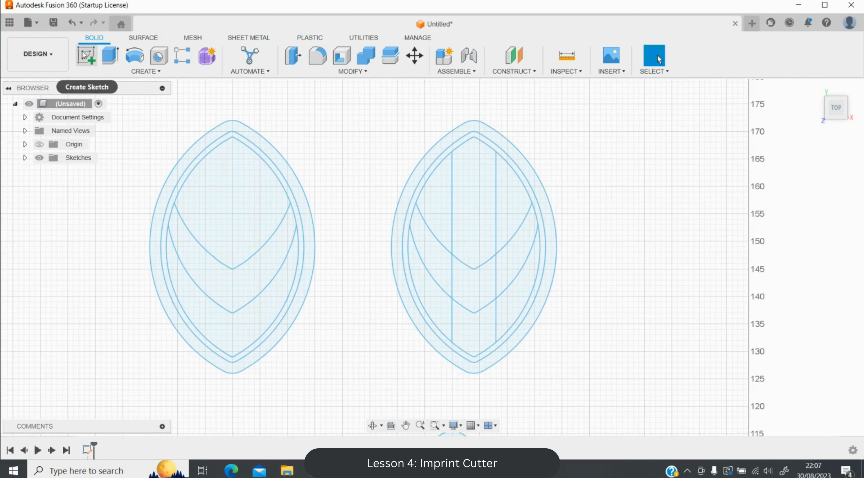
left_click(138, 38)
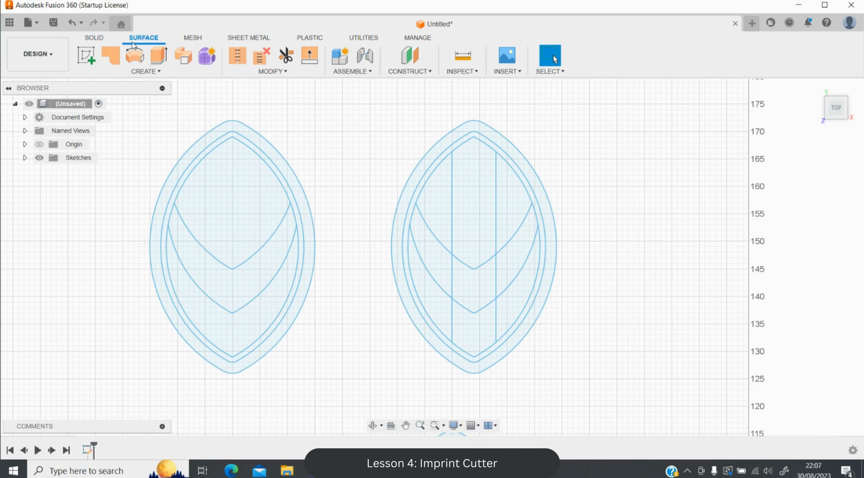
left_click(159, 56)
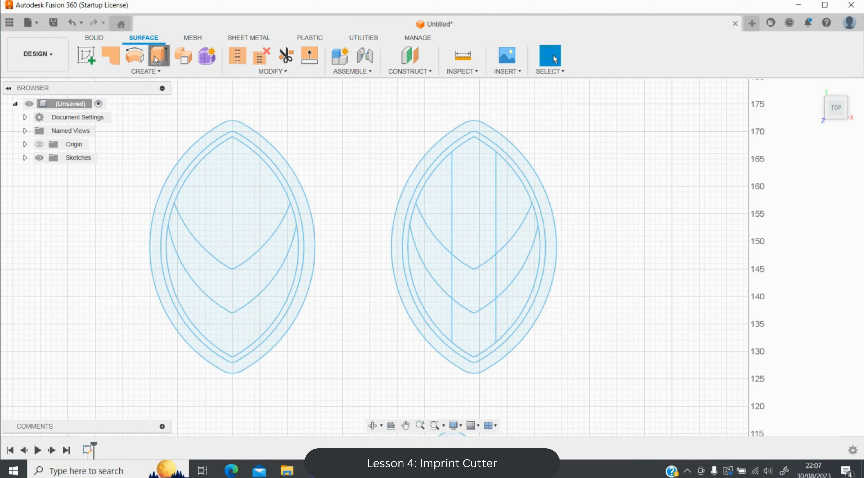
left_click(243, 272)
left_click(469, 276)
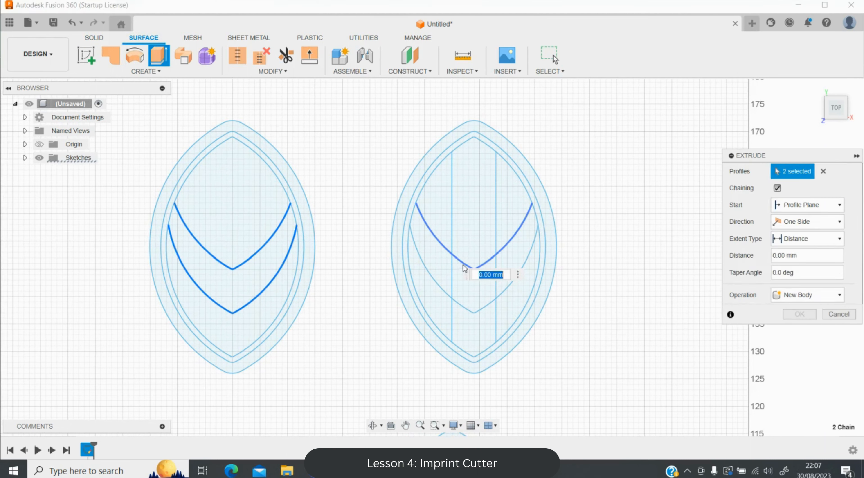
left_click(467, 307)
left_click(465, 310)
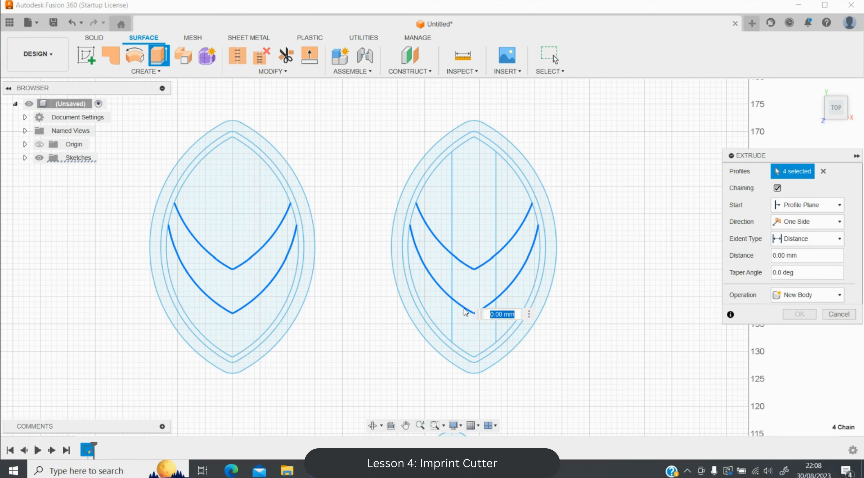
type("10.5")
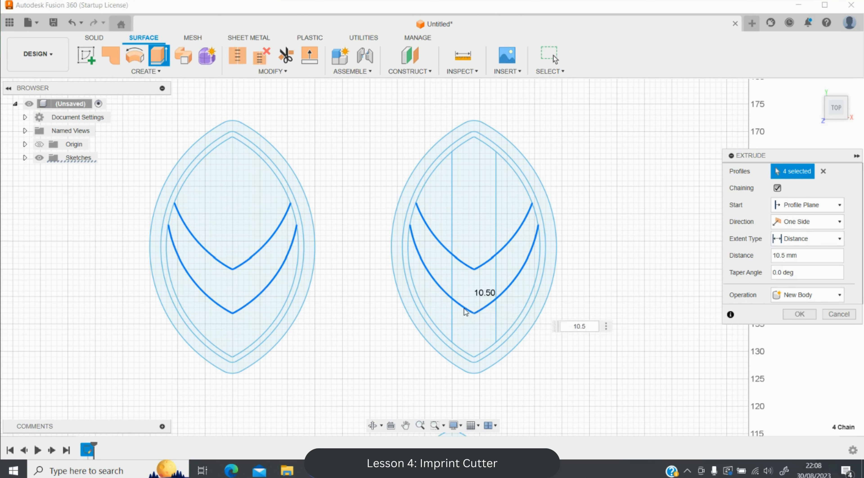
key("Return")
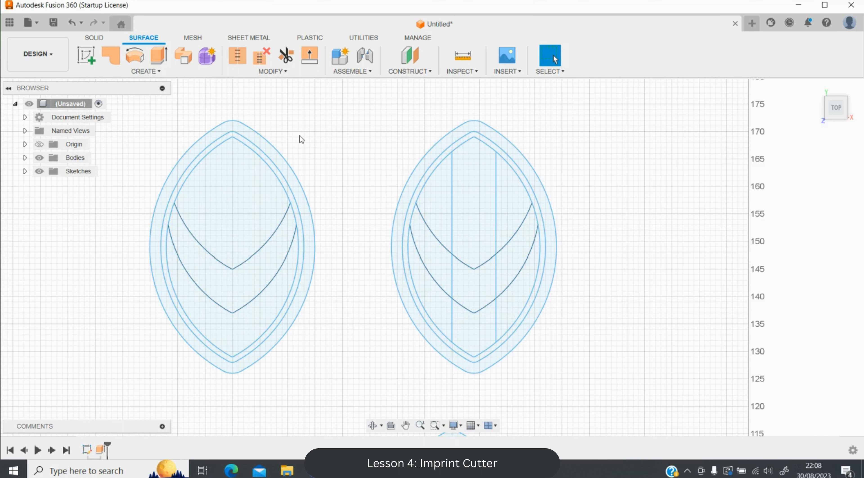
Thicken the four V-shaped surfaces in the two larger leaves by -0.6 mm on one side as new bodies.
left_click(160, 71)
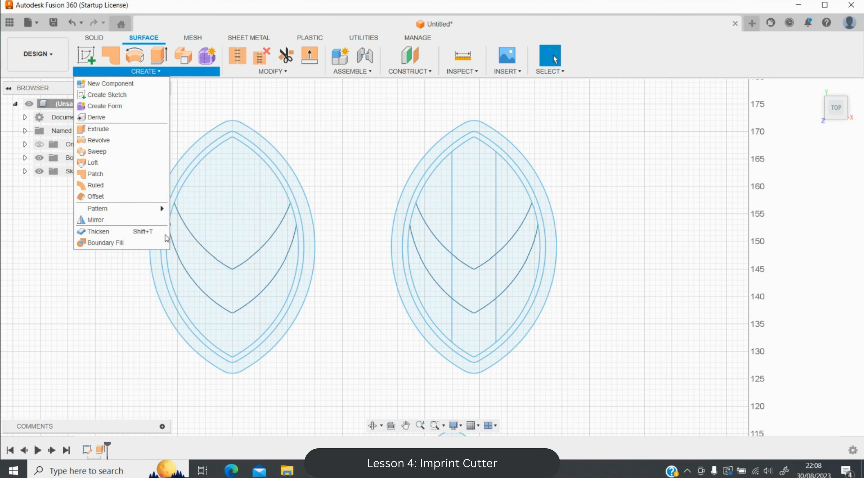
left_click(100, 231)
left_click(257, 255)
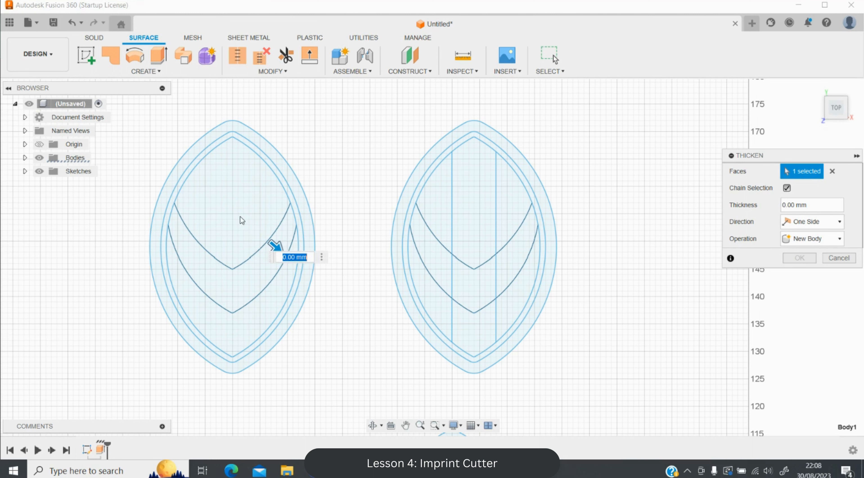
type("-.6")
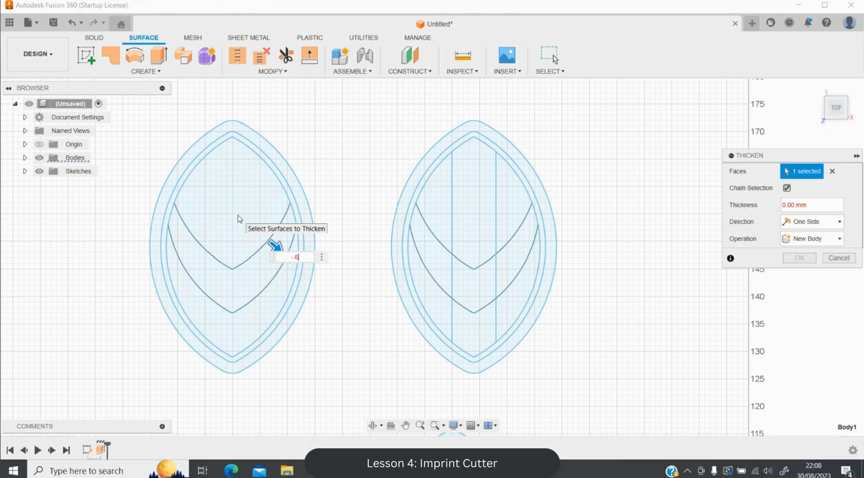
key("Return")
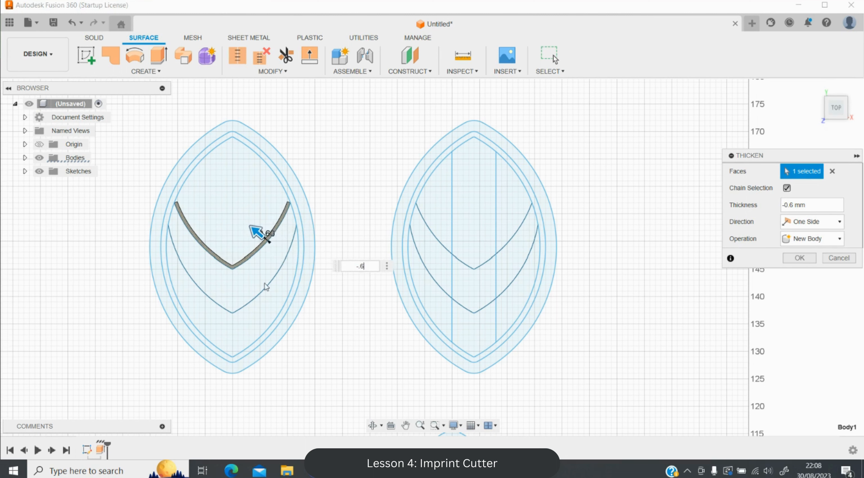
left_click(259, 294)
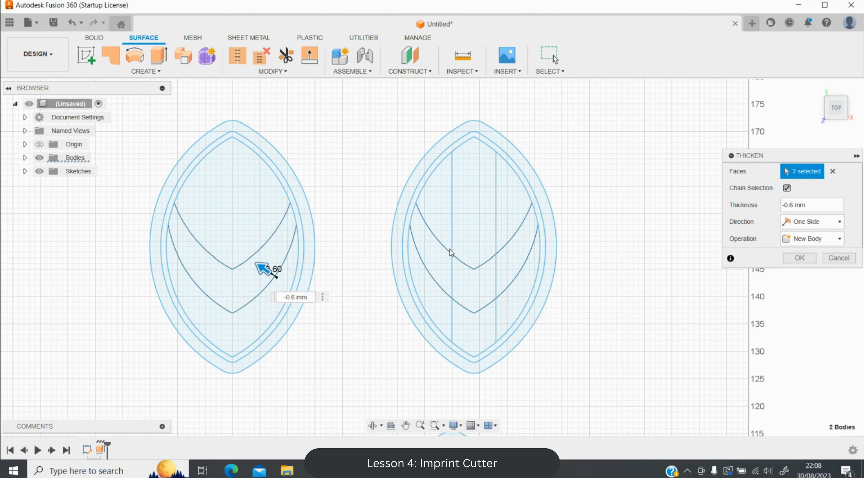
left_click(436, 273)
left_click(432, 277)
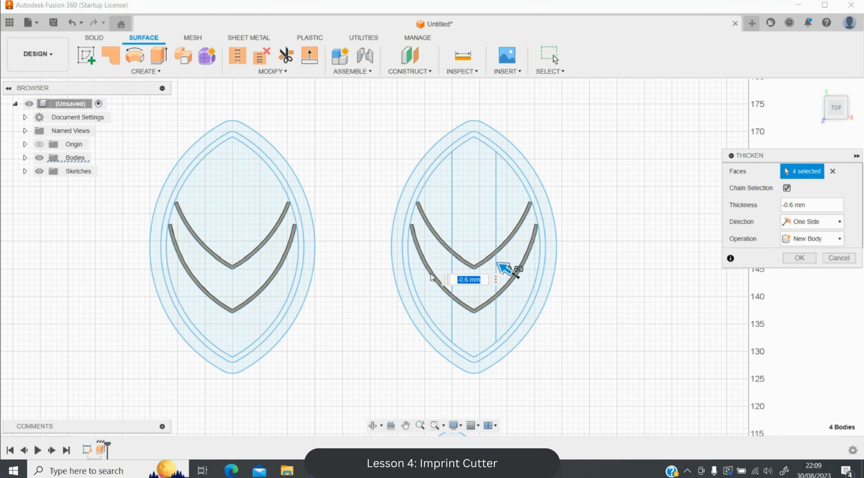
key("Return")
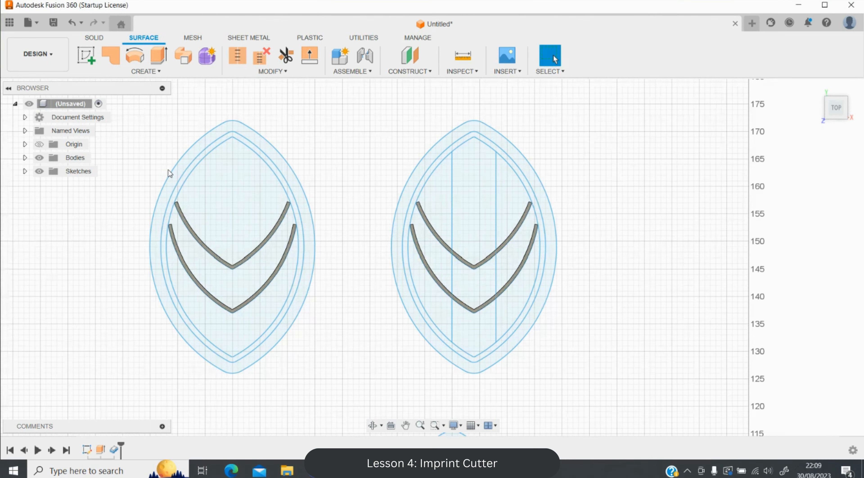
Examine the ends of the thickened V-shaped ribs in the leaf without vertical lines from a tilted view.
scroll(168, 170, "up", 5)
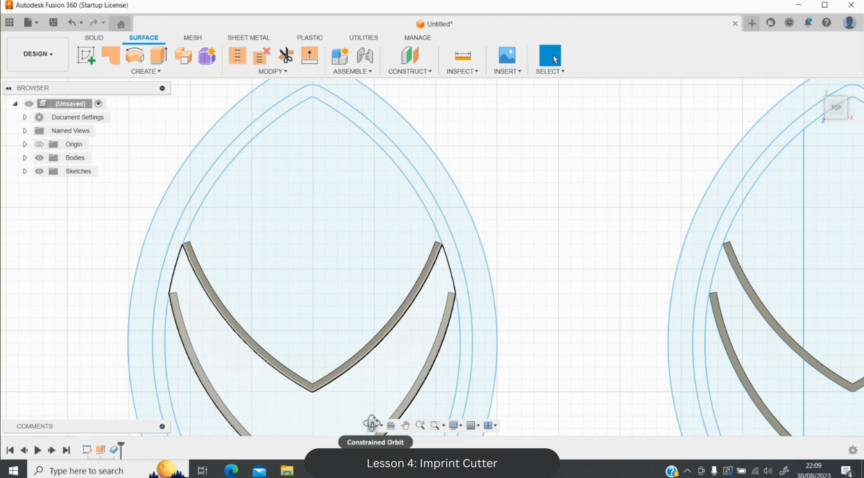
left_click(373, 426)
left_click_drag(344, 280, 344, 289)
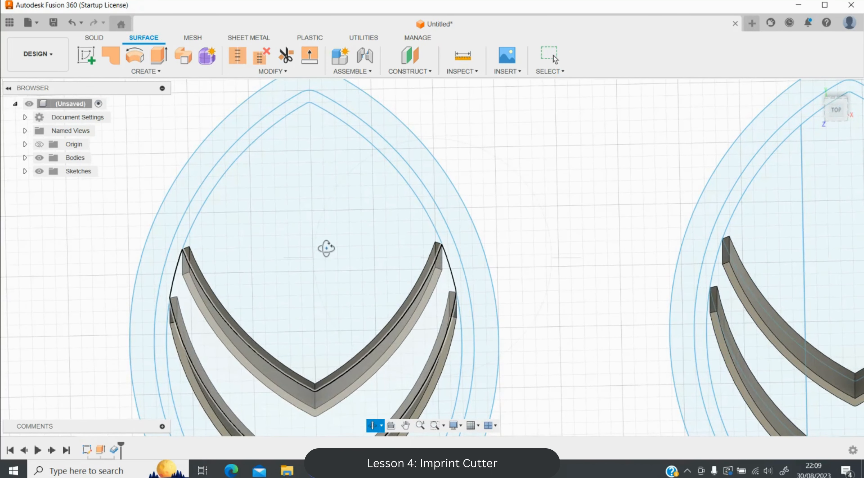
key("Escape")
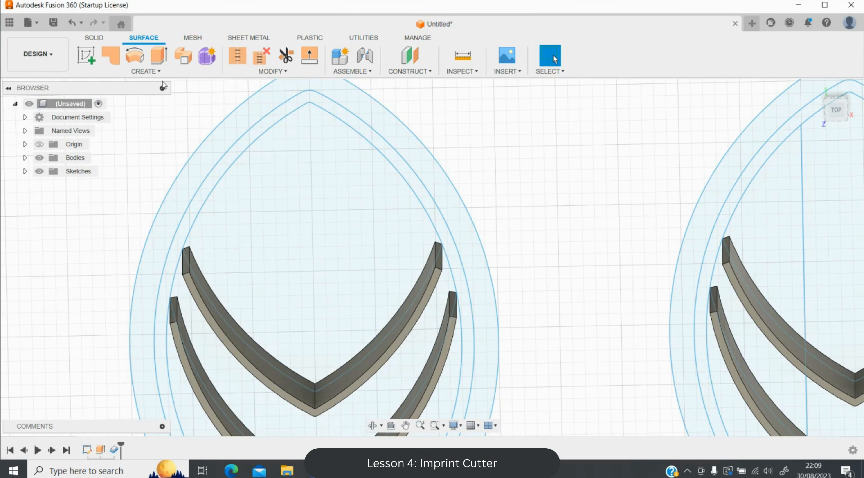
left_click(148, 72)
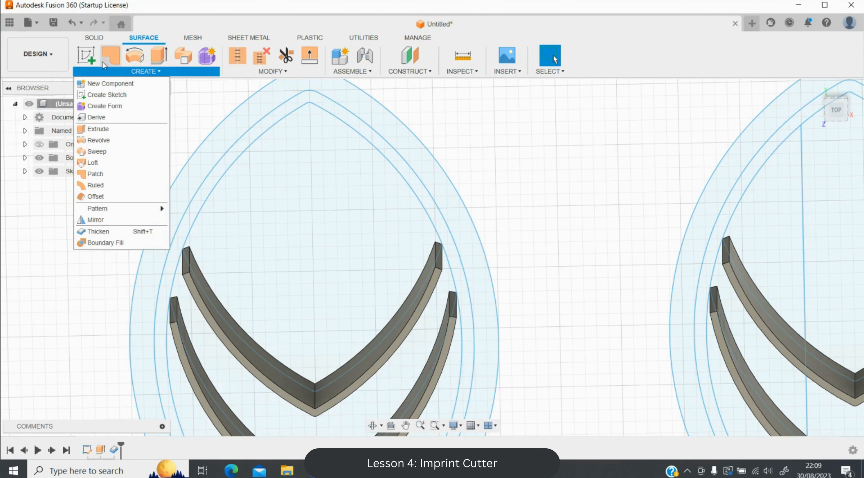
left_click(94, 38)
left_click(149, 74)
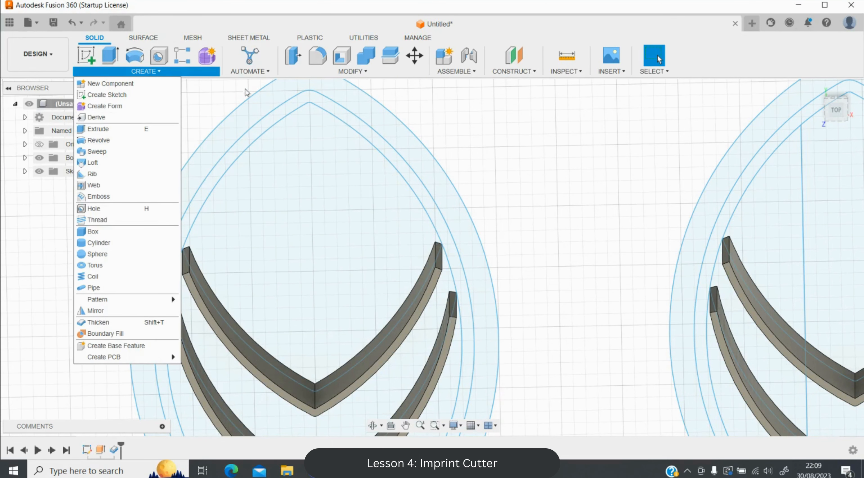
left_click(346, 72)
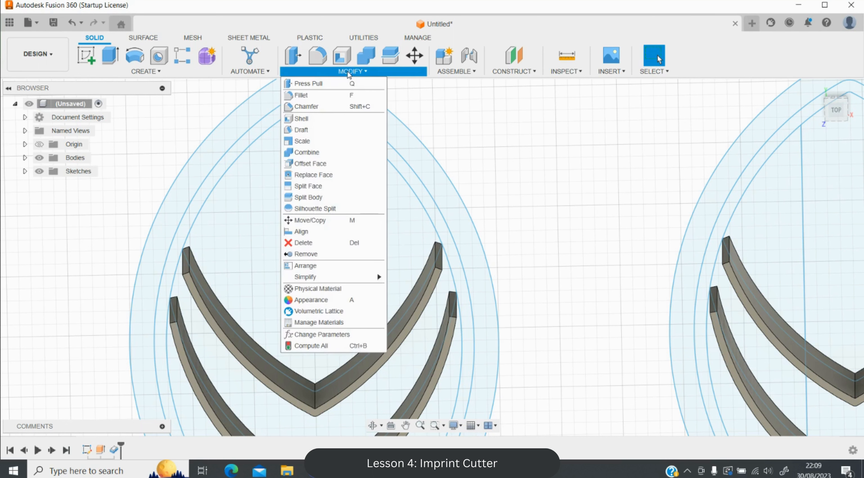
left_click(139, 71)
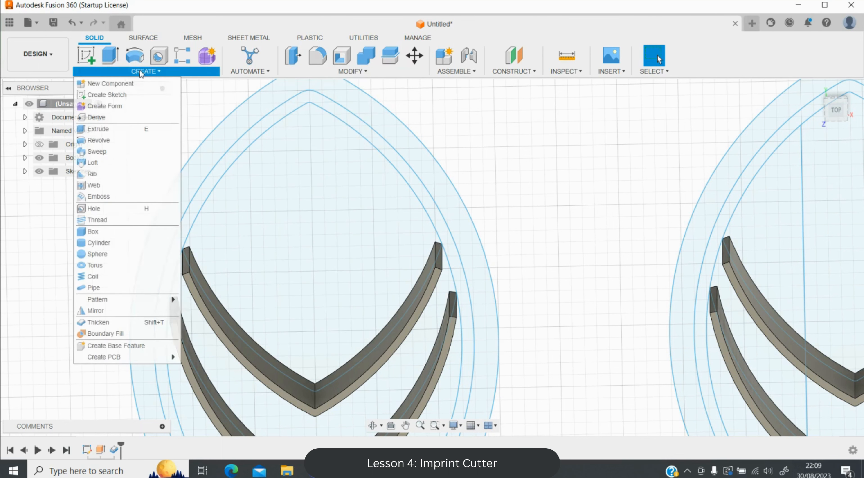
left_click(218, 101)
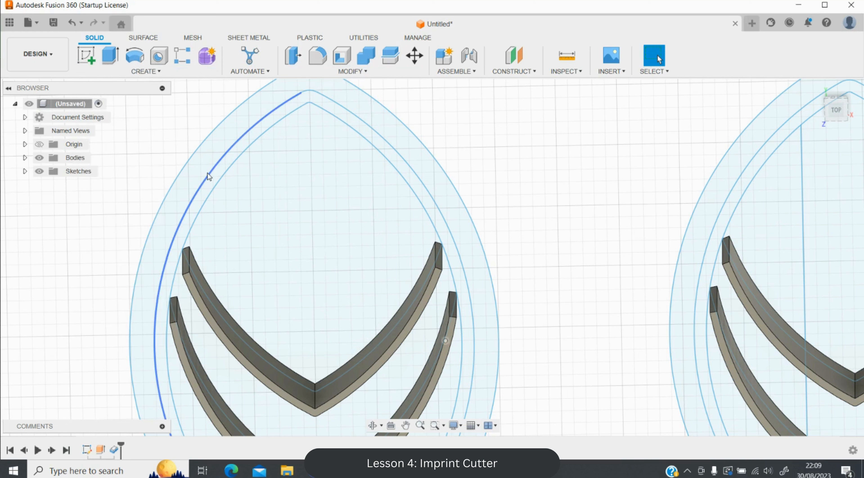
Extrude the left end faces of both V-shaped ribs in the leaf without vertical lines by 2 mm, joined to the ribs.
key("e")
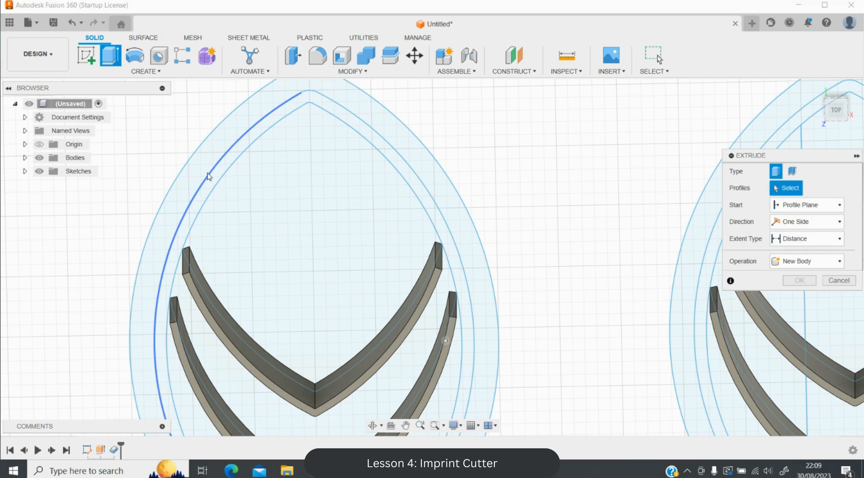
left_click(185, 262)
type("2")
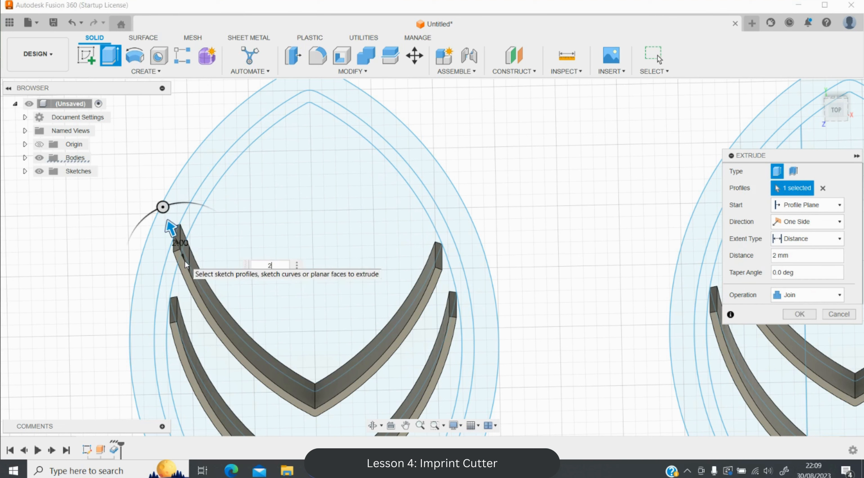
key("Return")
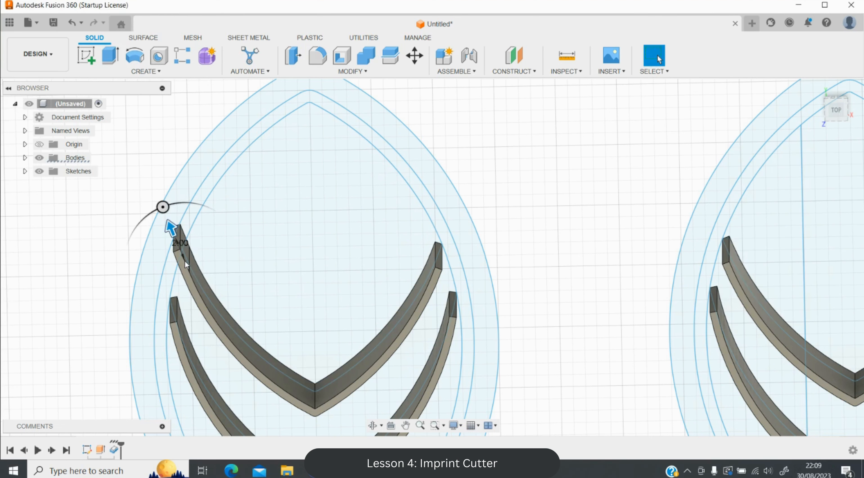
key("e")
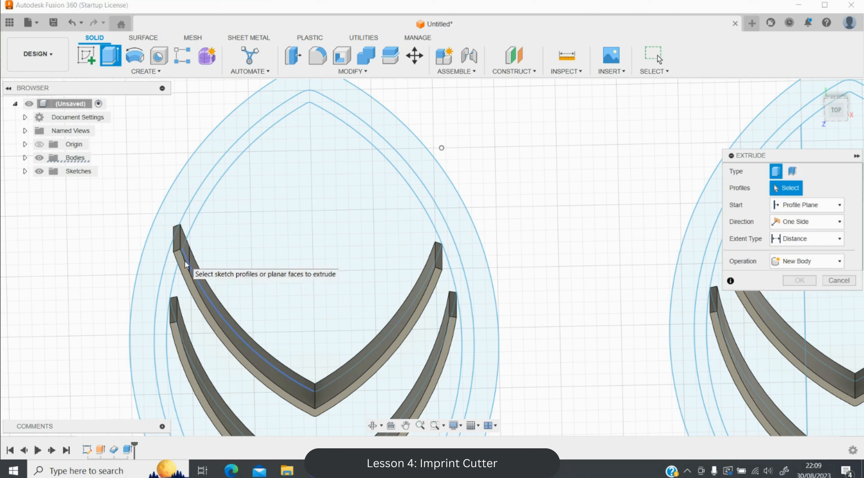
left_click(175, 310)
type("2")
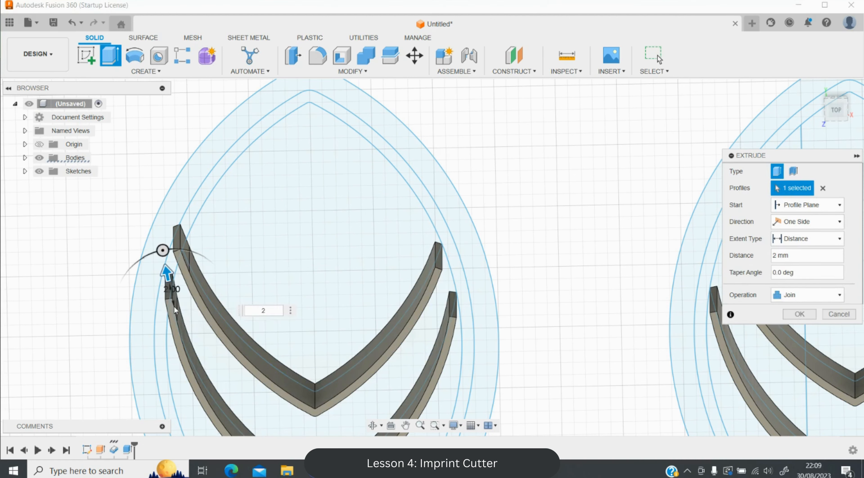
key("Return")
Extrude the right end faces of both V-shaped ribs in the leaf without vertical lines by 2 mm.
key("e")
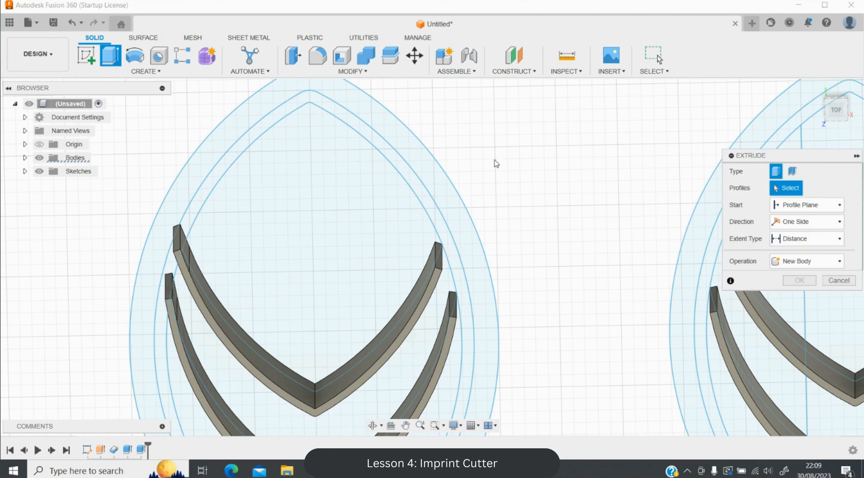
left_click(442, 261)
type("2")
key("Return")
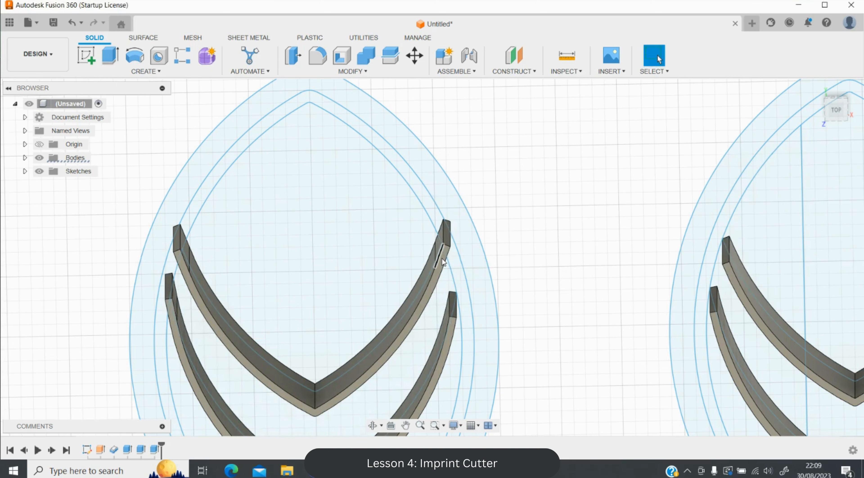
key("e")
left_click(456, 314)
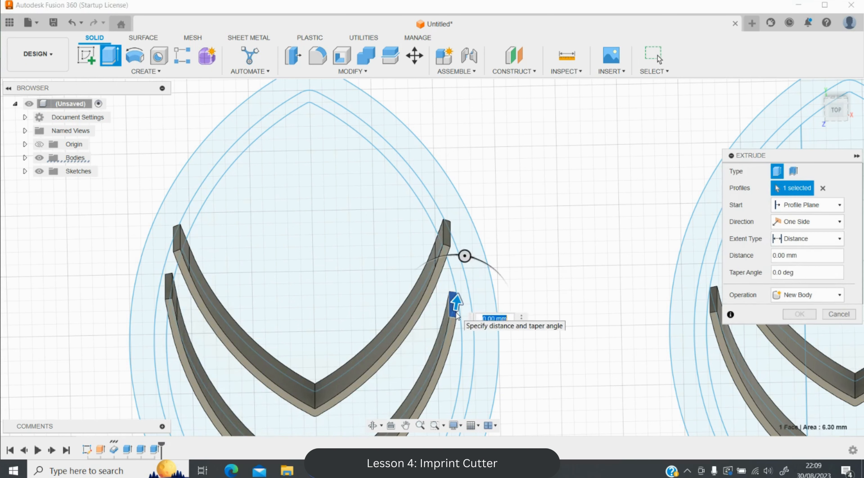
key("Return")
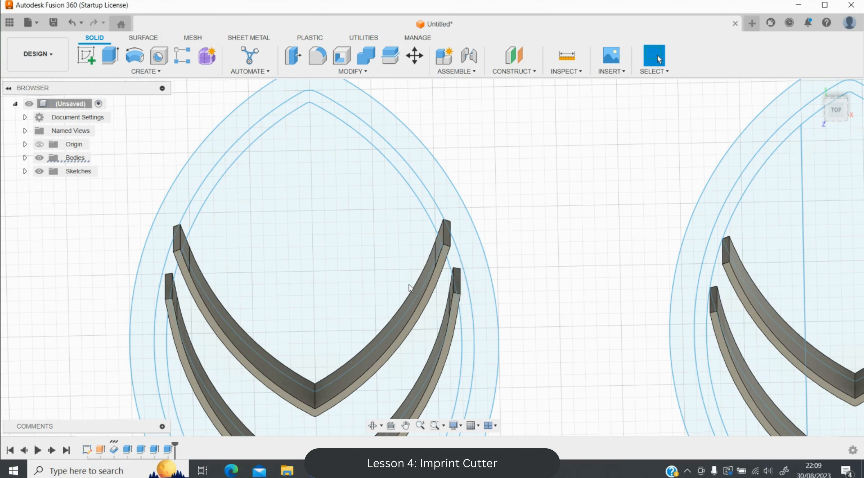
Extrude the left end faces of both V-shaped ribs in the leaf with vertical lines by 2 mm.
left_click(406, 425)
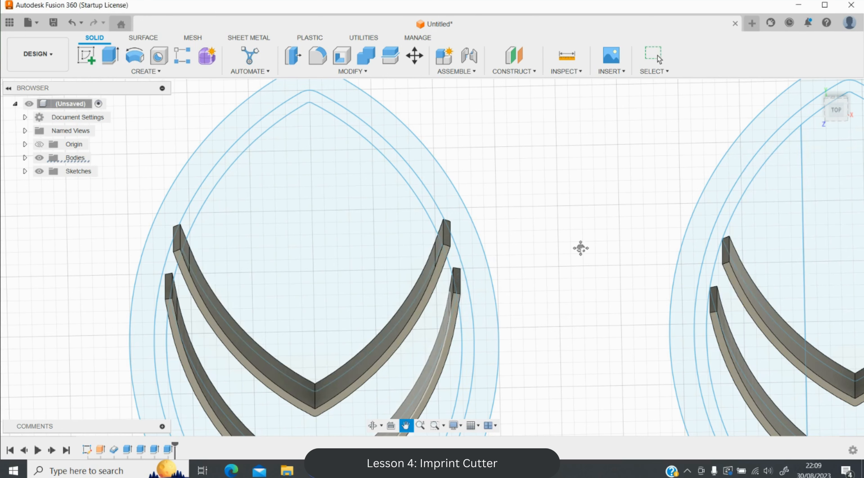
left_click_drag(557, 252, 181, 215)
key("e")
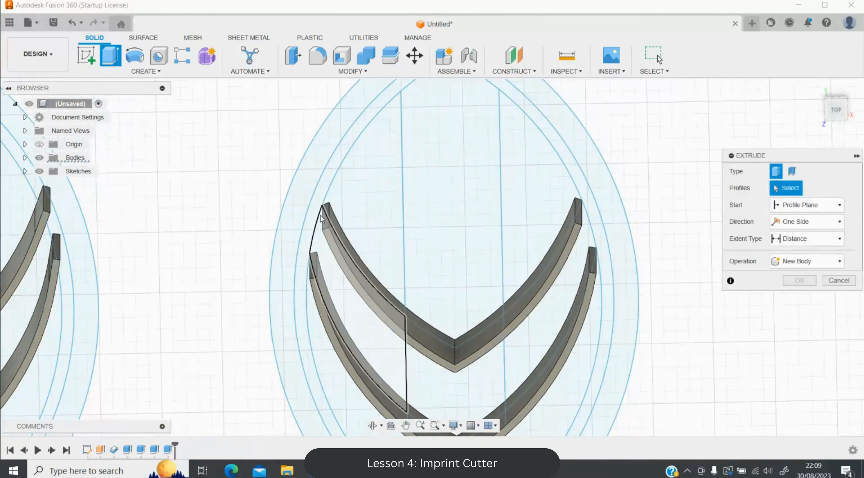
left_click(324, 220)
type("4")
key("Return")
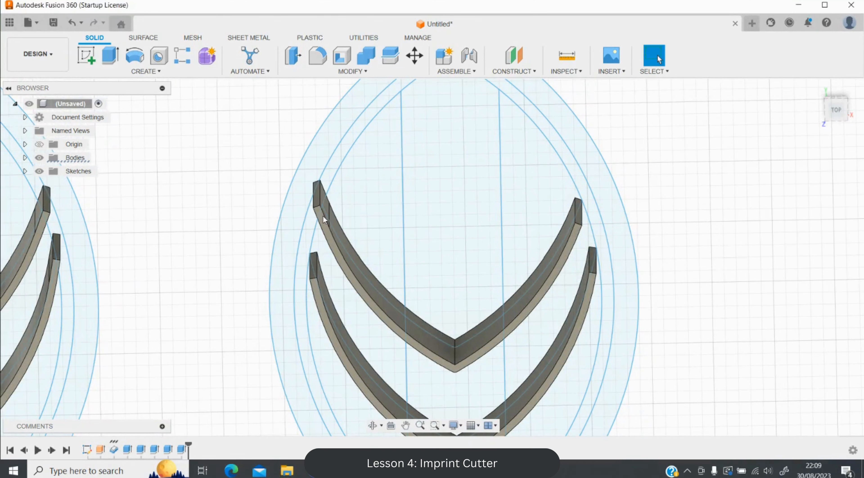
key("e")
left_click(314, 260)
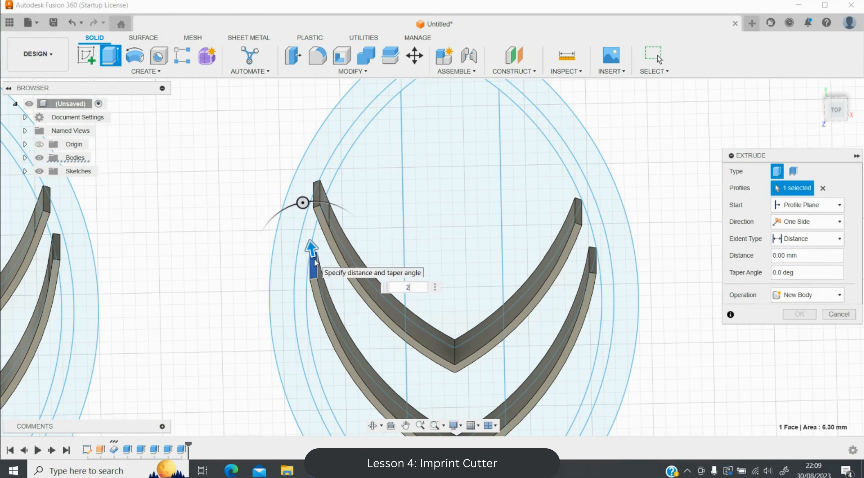
type("2")
key("Return")
Extrude the right end faces of both V-shaped ribs in the leaf with vertical lines by 2 mm.
key("e")
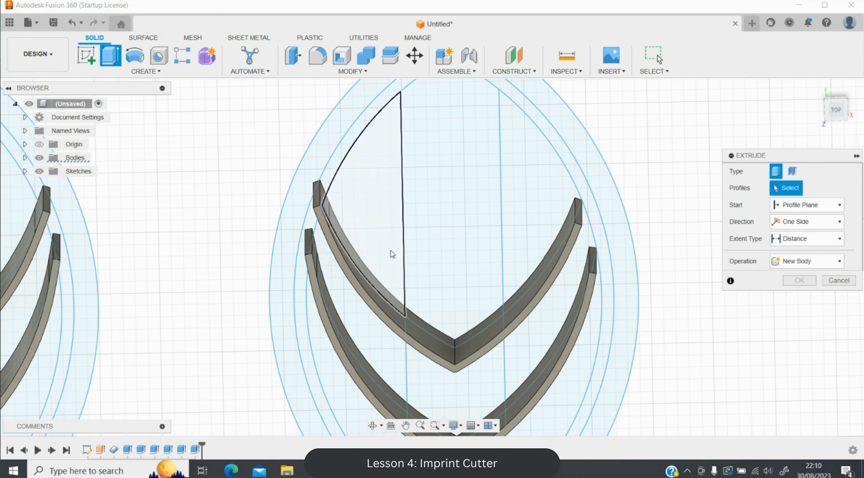
left_click(579, 217)
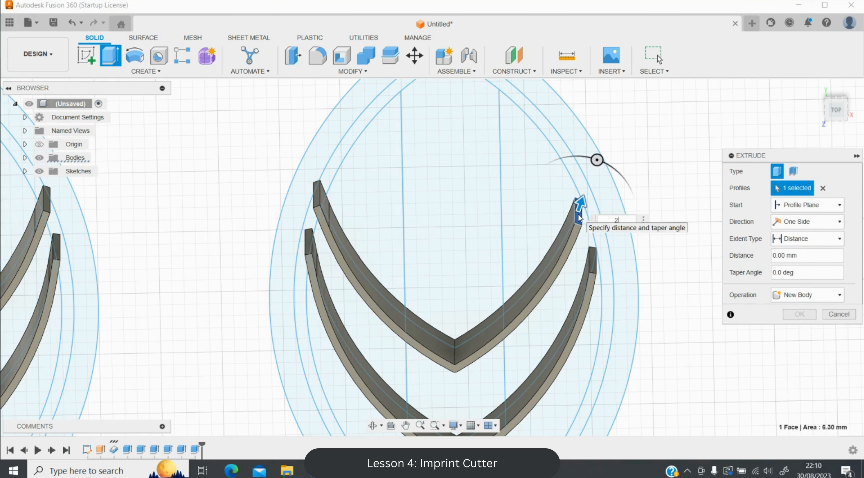
type("2")
key("Return")
key("e")
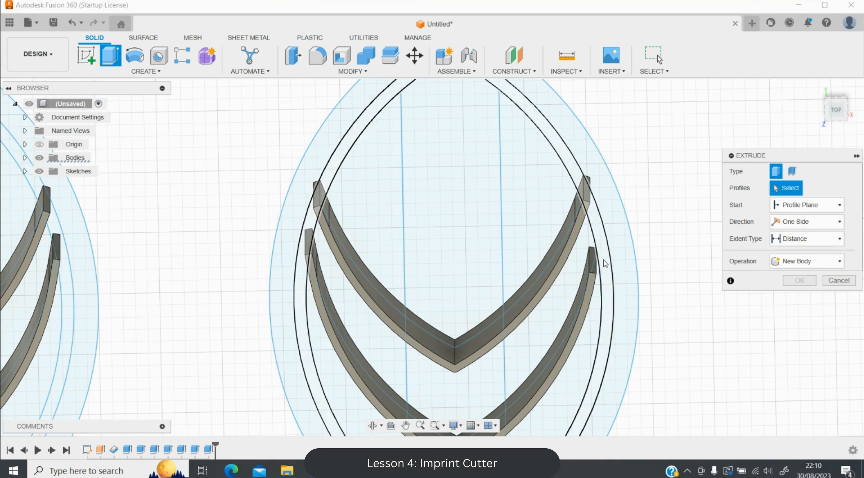
left_click(593, 265)
type("2")
key("Return")
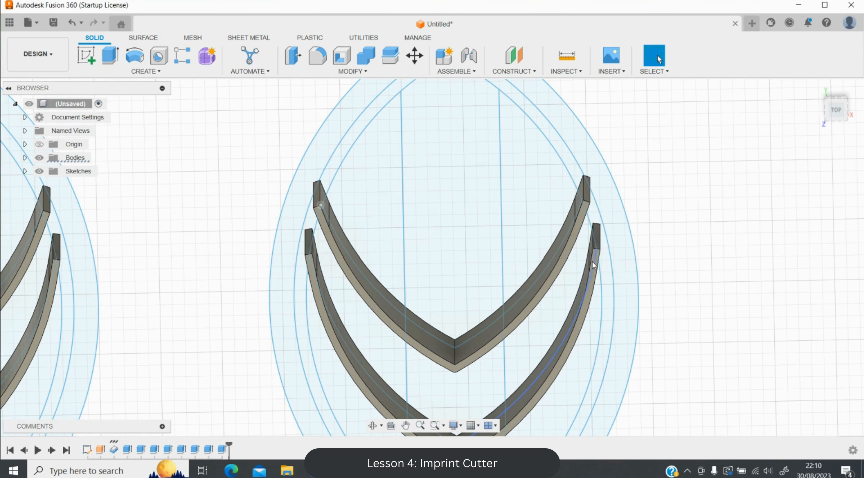
Try to extrude the inner and outer offset rings of both large leaves by -20 mm with the Join operation.
left_click(836, 110)
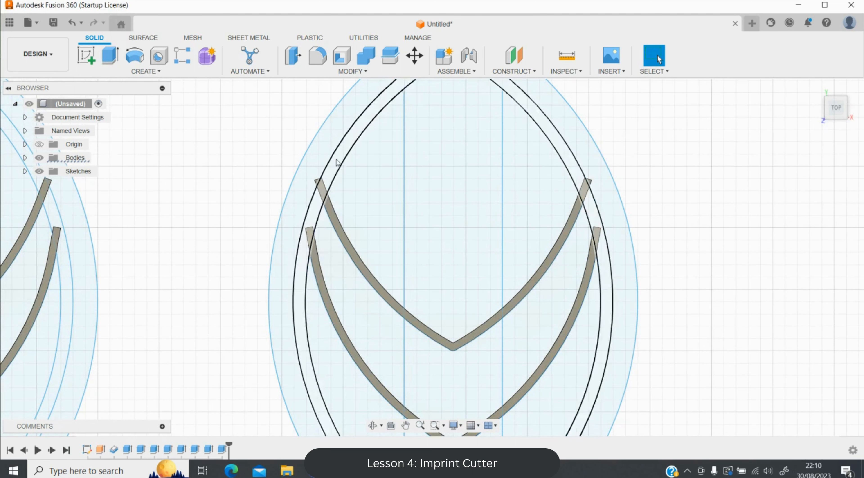
scroll(329, 282, "down", 5)
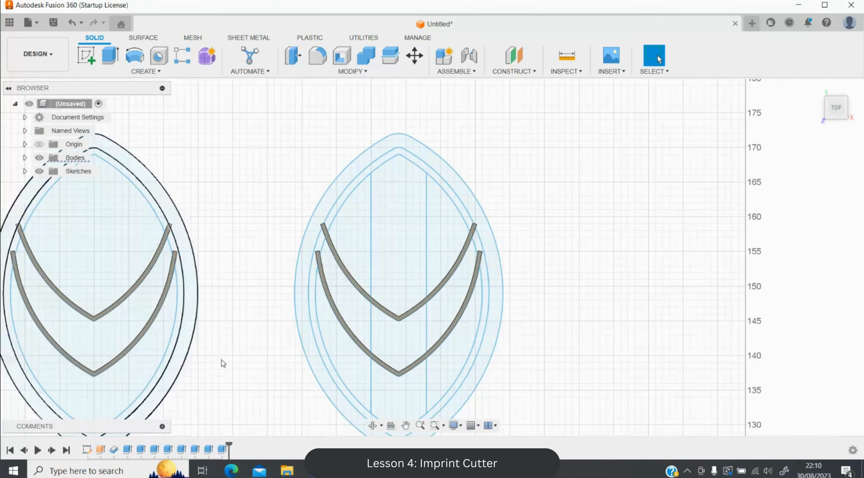
left_click(405, 425)
left_click_drag(280, 352, 359, 336)
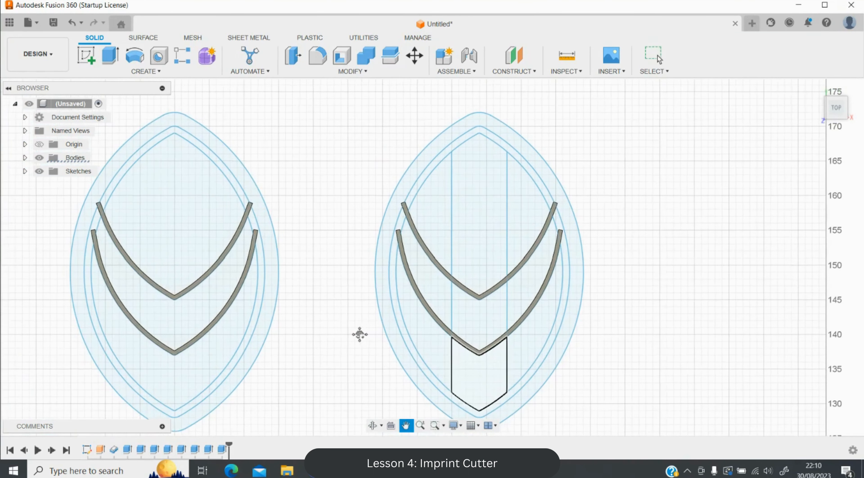
key("e")
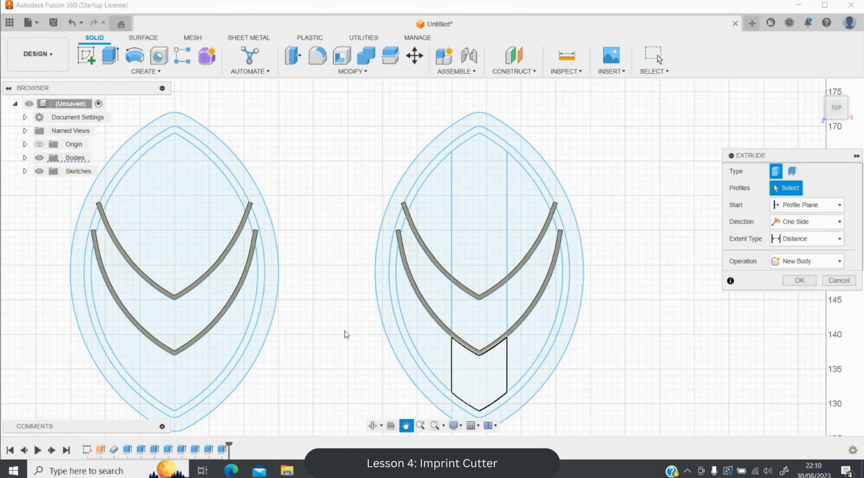
left_click(255, 319)
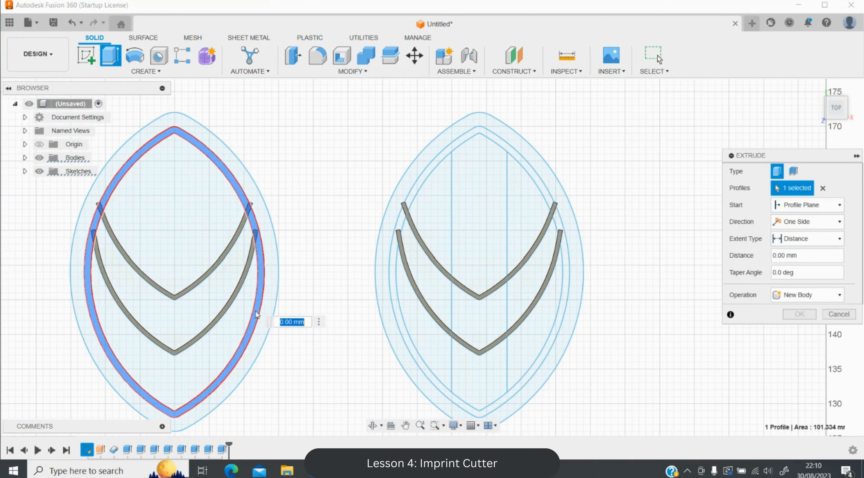
scroll(244, 233, "up", 8)
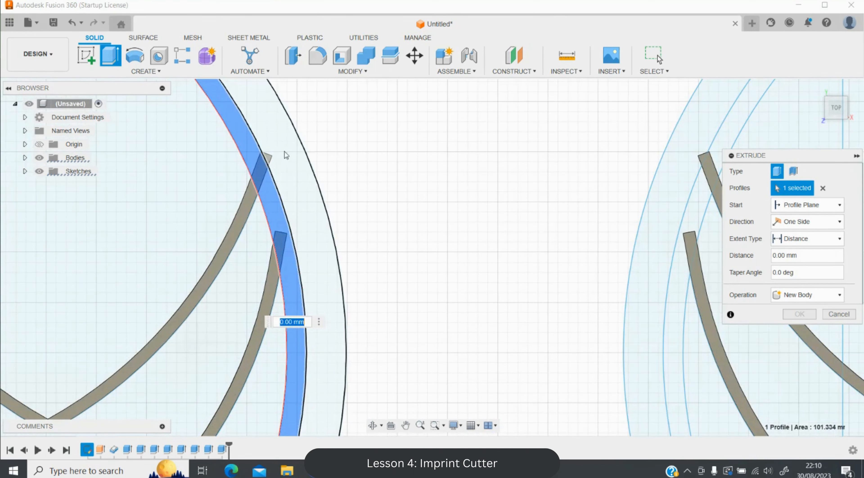
scroll(279, 159, "down", 8)
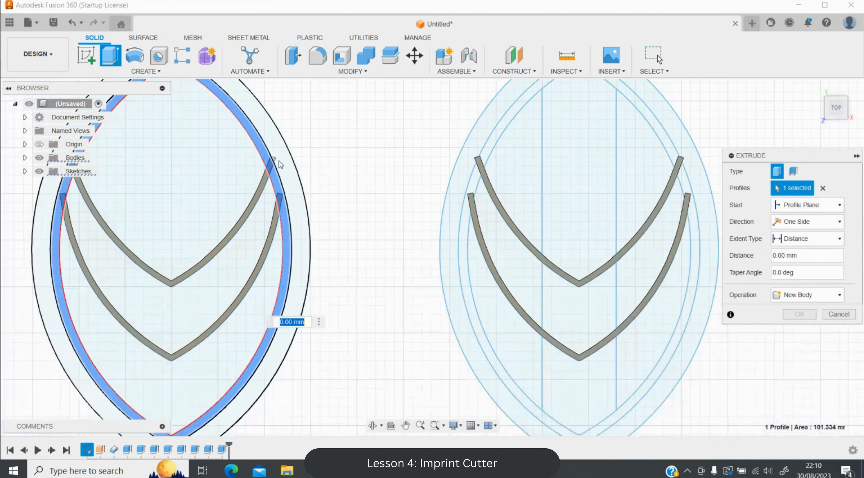
left_click(453, 249)
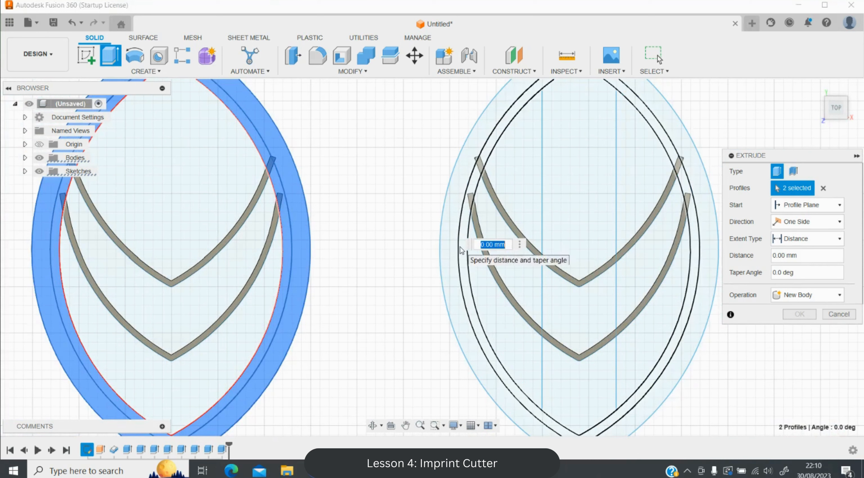
left_click(445, 254)
left_click(445, 254)
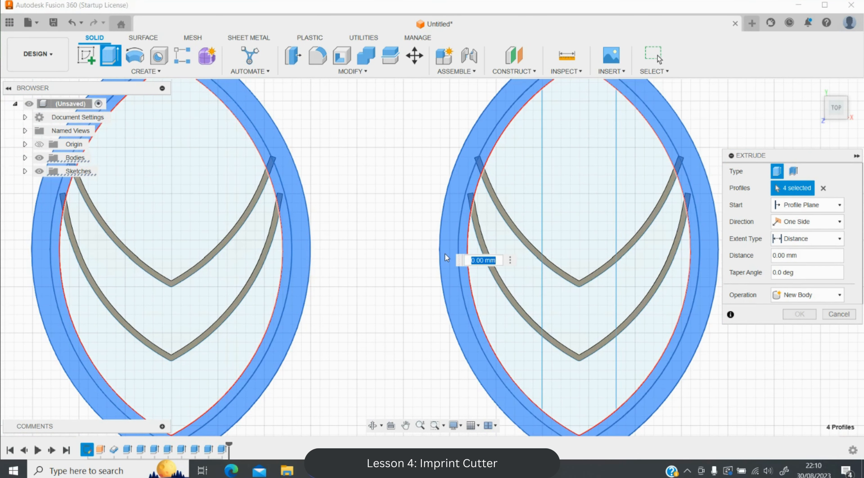
type("-")
type("20")
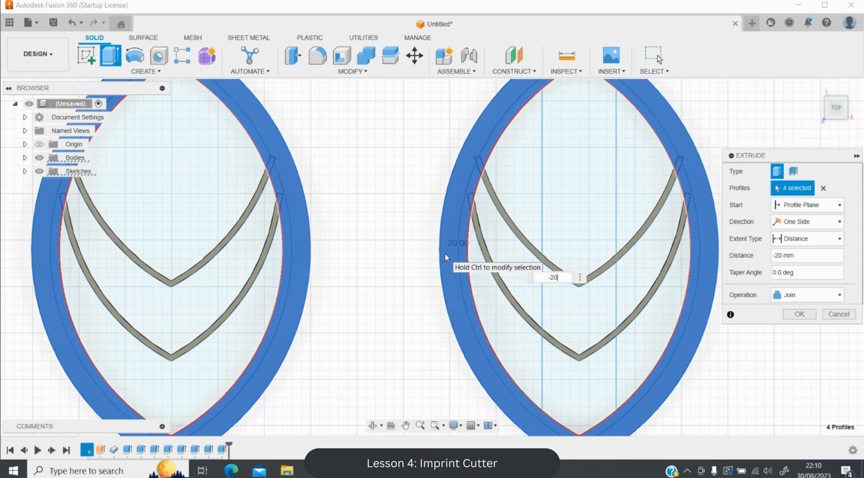
key("Return")
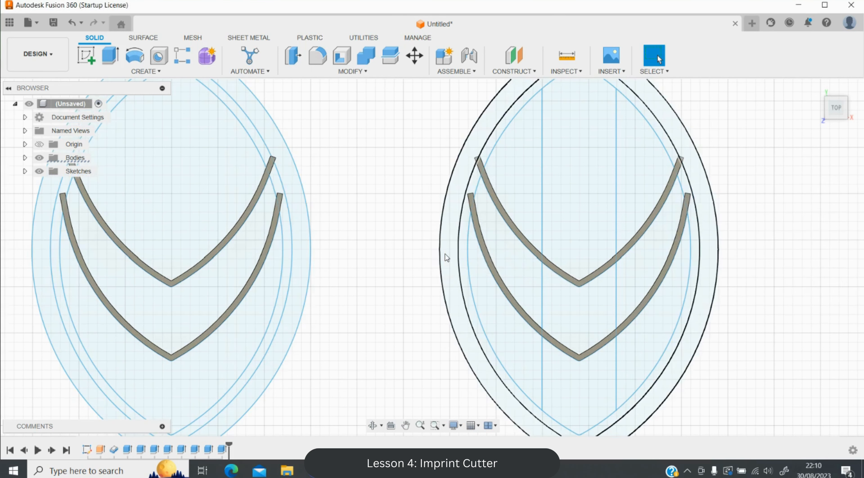
Try to trim the rib ends with a 20 mm Cut extrusion of both offset rings in the two large leaves together.
key("e")
left_click(448, 254)
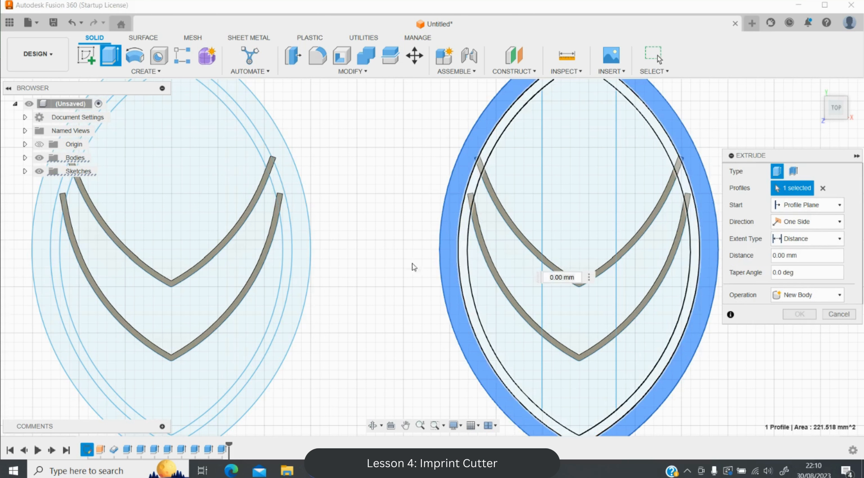
left_click(463, 265)
left_click(300, 295)
left_click(282, 303)
type("2")
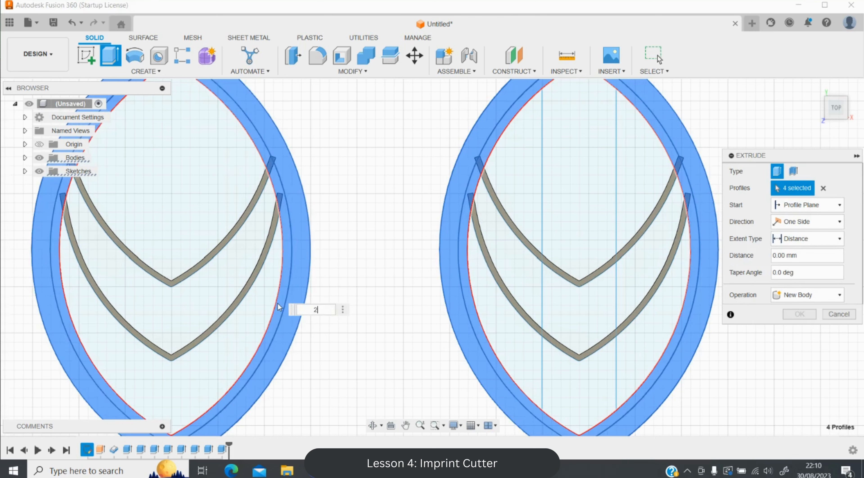
type("0")
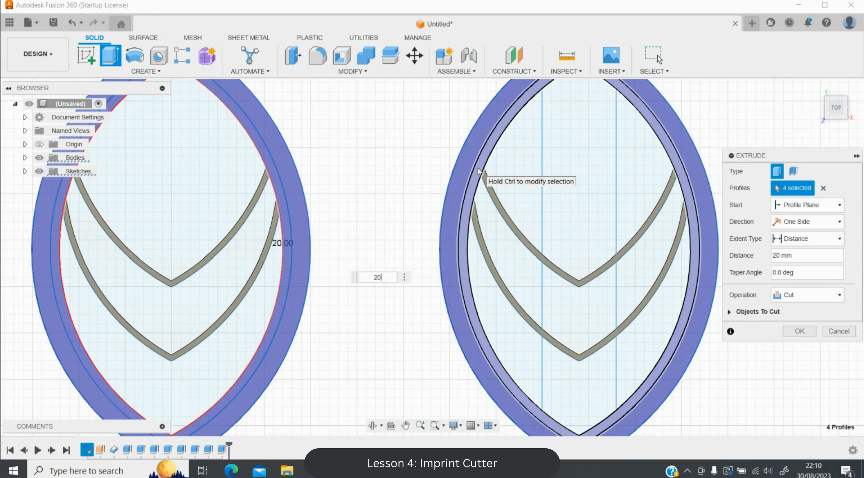
key("Return")
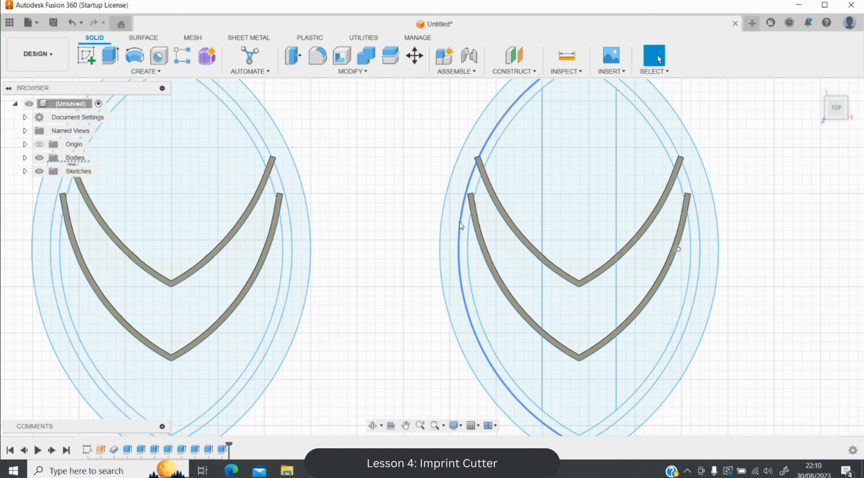
key("e")
left_click(459, 242)
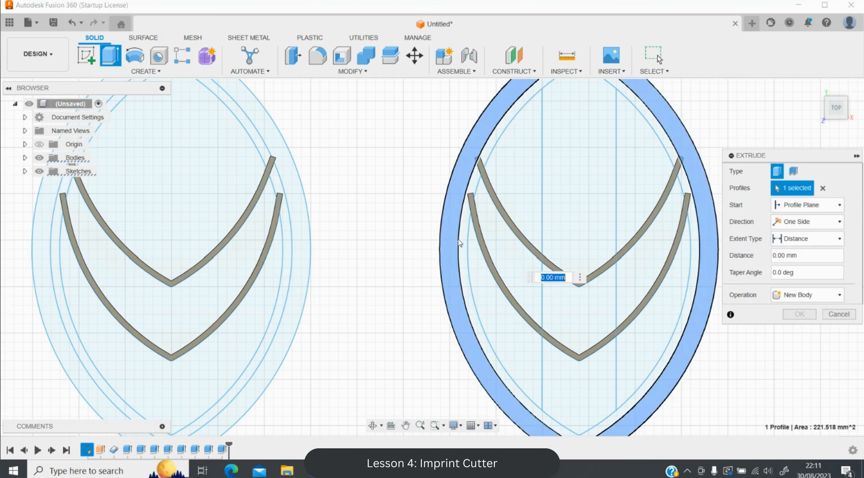
left_click(464, 243)
left_click(282, 304)
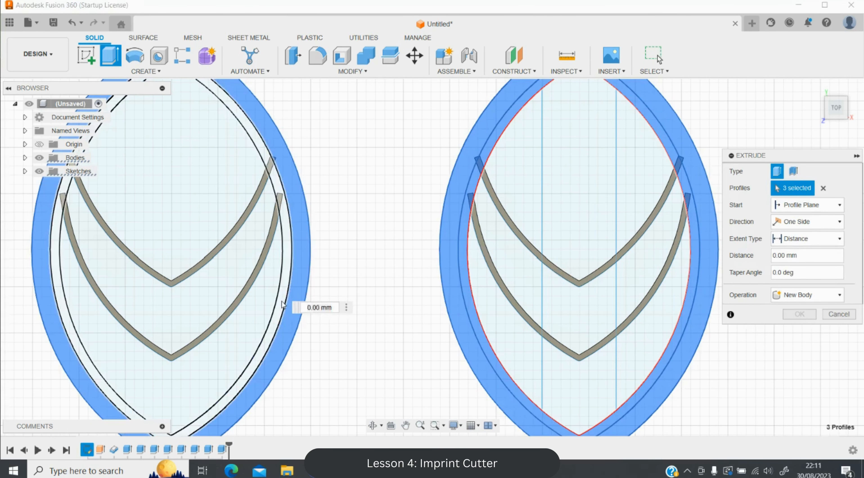
left_click(281, 302)
type("20")
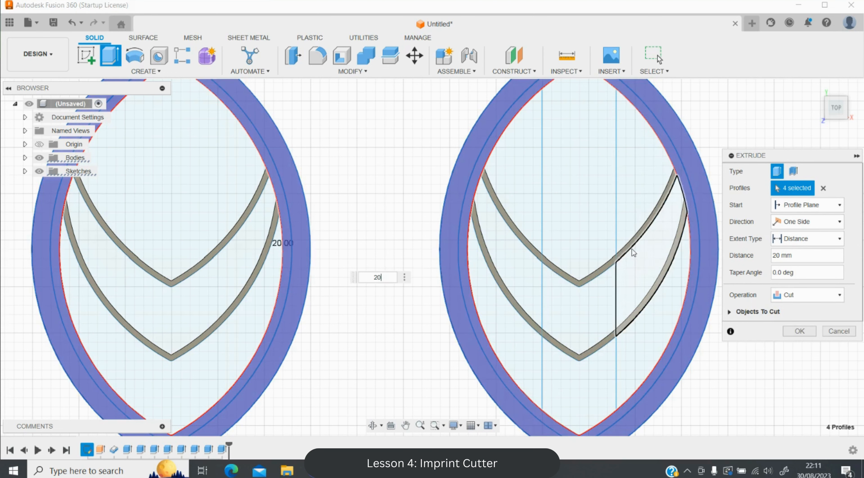
key("Return")
Extrude both offset rings of the leaf without vertical lines by 2 mm as a cut.
key("e")
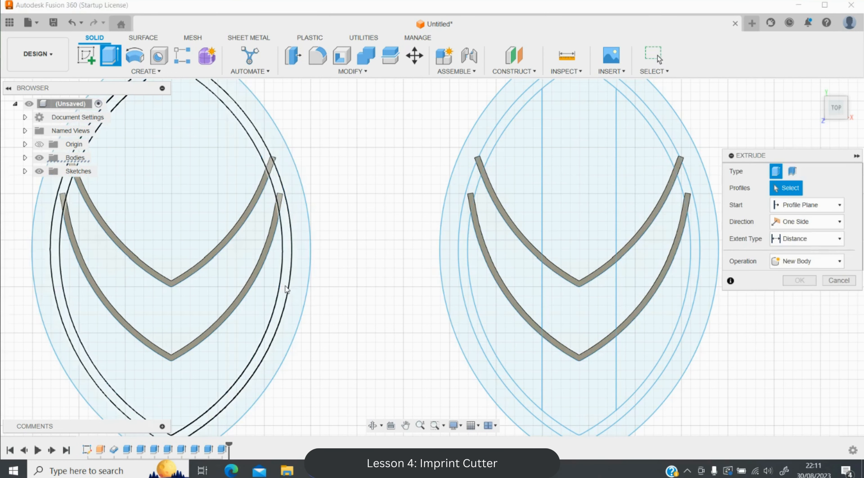
left_click(292, 300)
left_click(292, 305)
type("2")
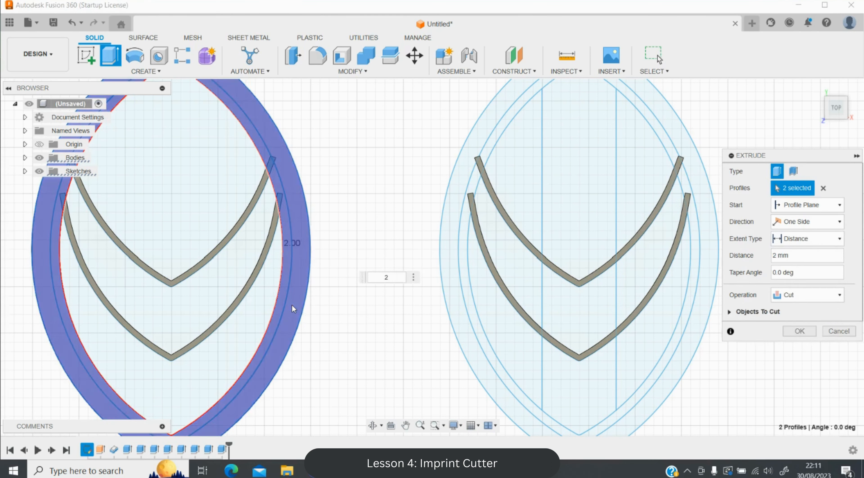
key("Return")
Cut the protruding rib ends in the leaf without vertical lines by extruding its two offset rings 20 mm.
key("e")
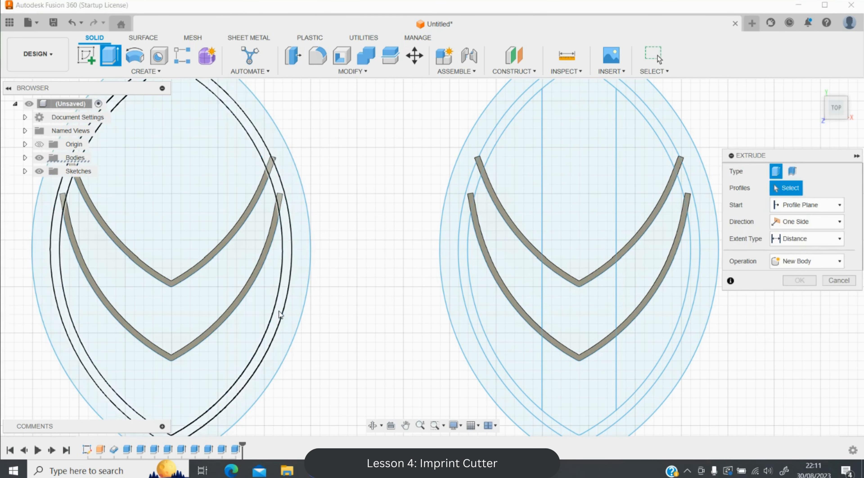
left_click(293, 309)
left_click(293, 314)
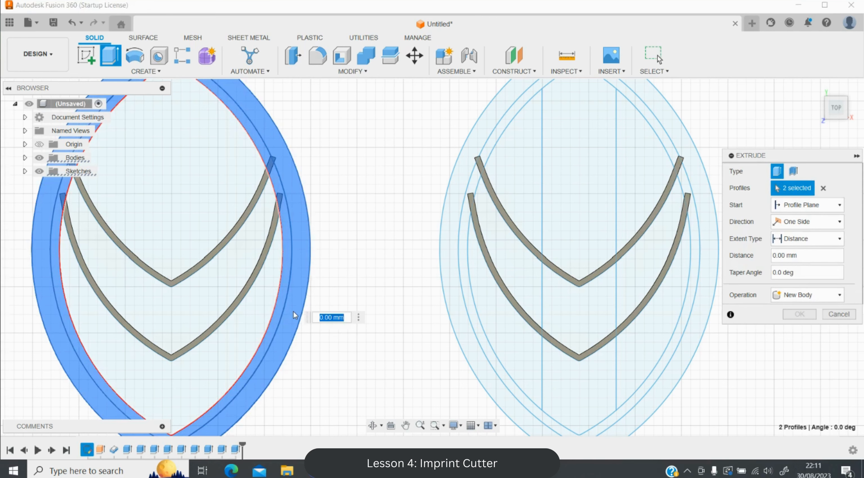
type("20")
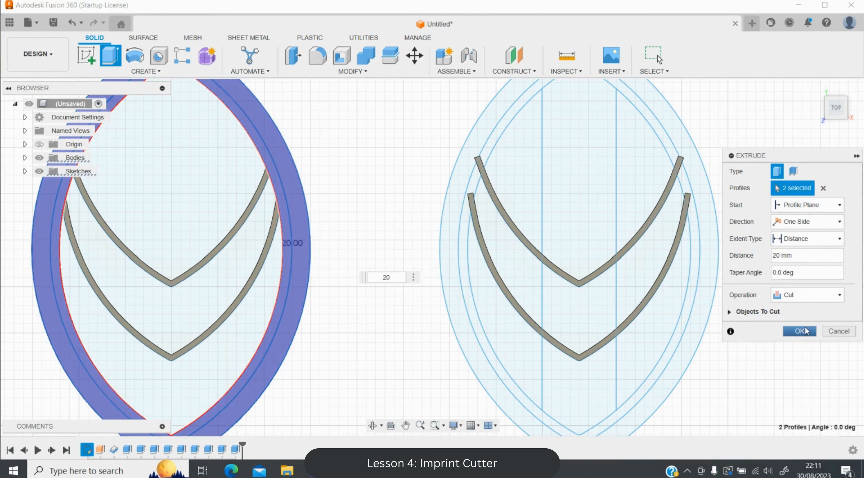
left_click(800, 331)
Try to trim the rib ends in the leaf with vertical lines by extruding its inner offset ring 5 mm as a cut.
scroll(267, 173, "up", 5)
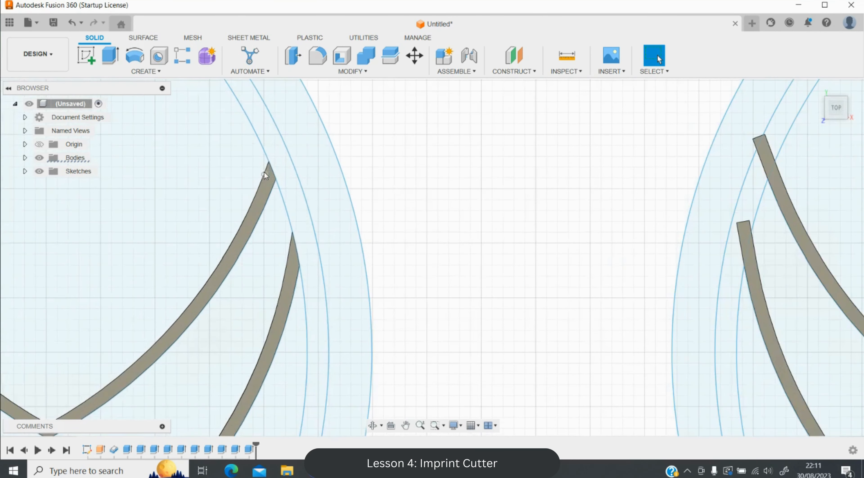
scroll(295, 229, "down", 5)
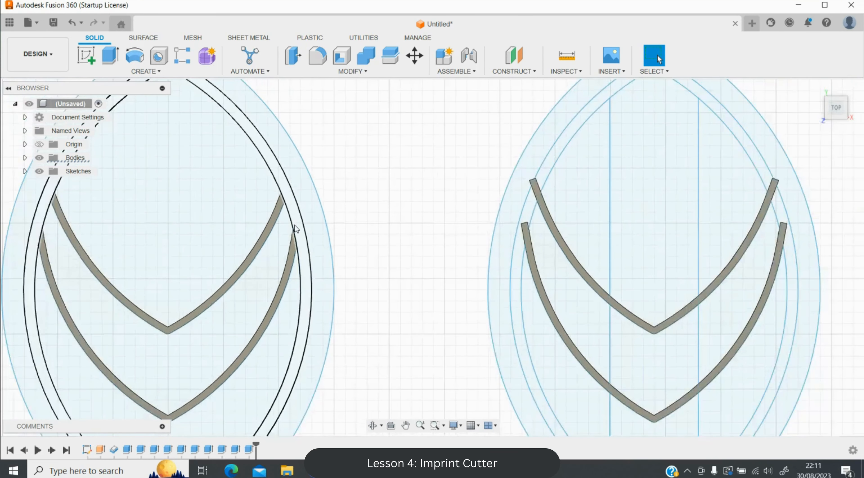
scroll(583, 284, "up", 3)
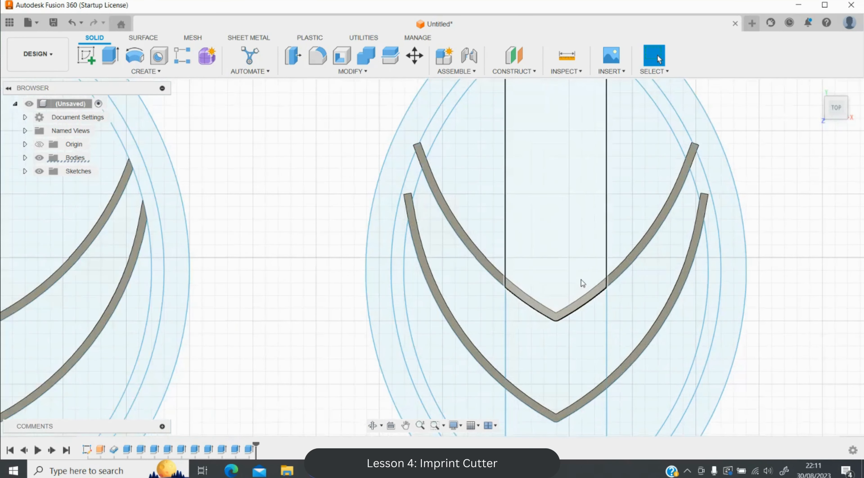
key("e")
left_click(407, 348)
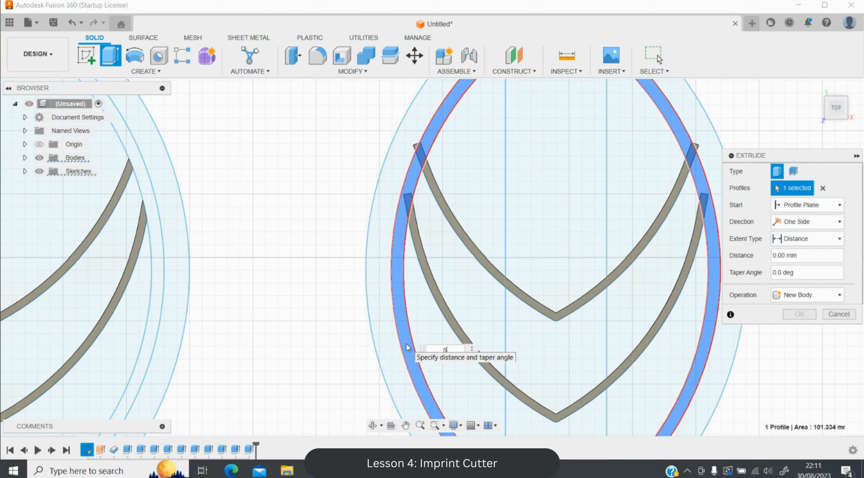
type("5")
key("Return")
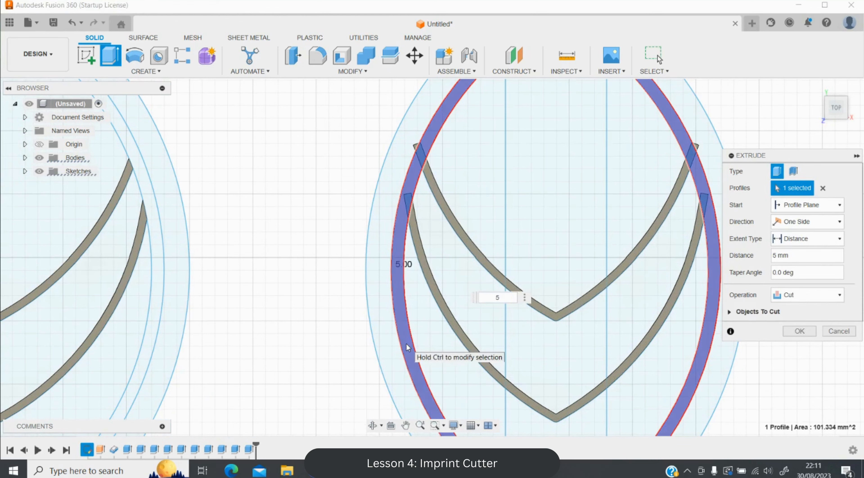
left_click(800, 332)
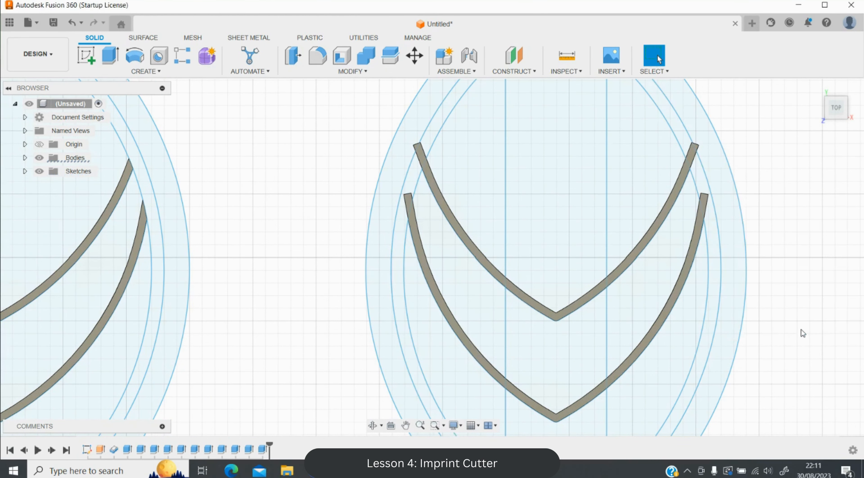
Cut the protruding rib ends in the leaf with vertical lines by extruding both of its offset rings 20 mm.
left_click(372, 426)
left_click_drag(482, 307, 429, 283)
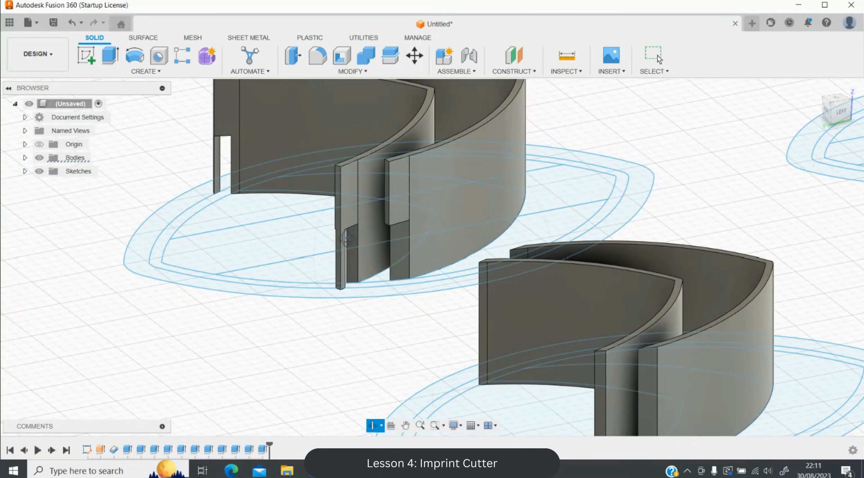
key("e")
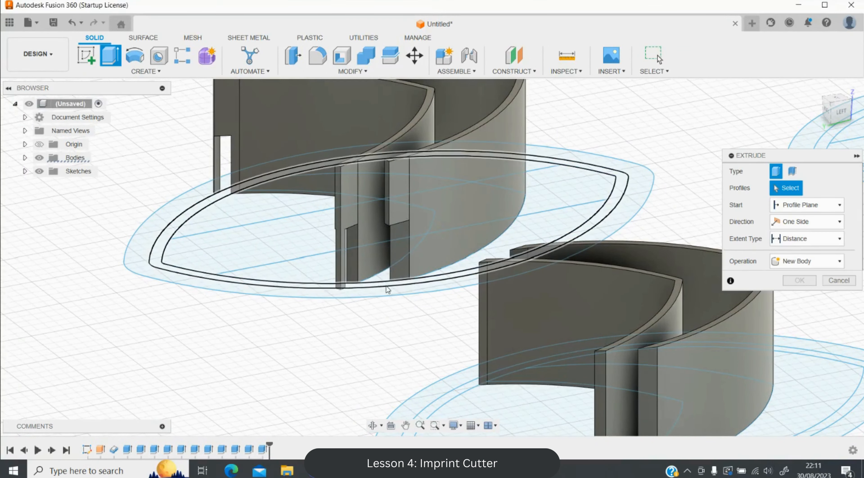
left_click(387, 292)
left_click(385, 297)
type("2")
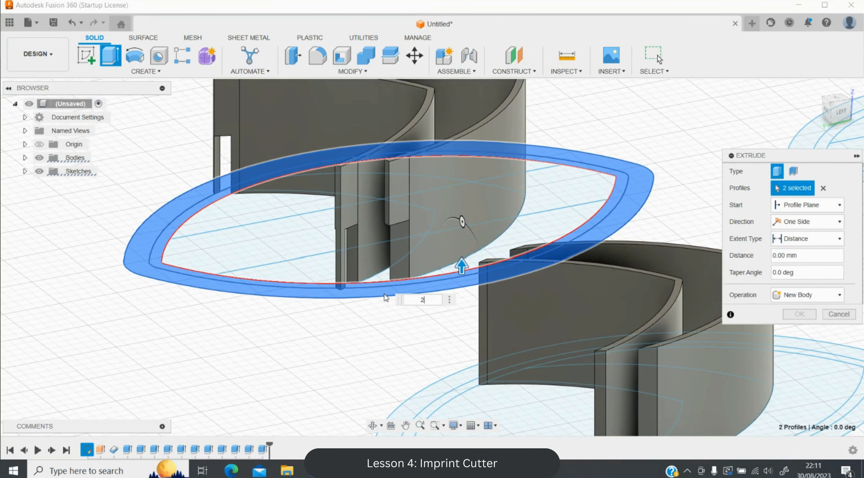
type("0")
key("Return")
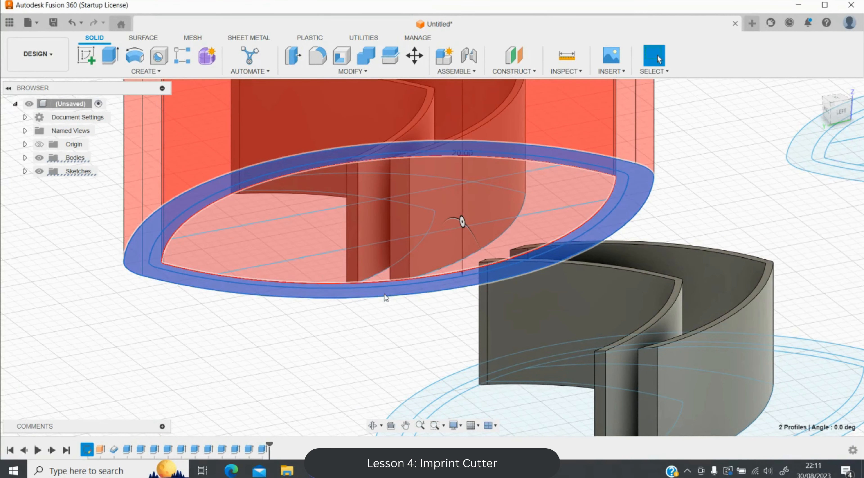
Extrude the three central profiles between the vertical lines of the leaf by 2 mm with the Join operation.
left_click(838, 100)
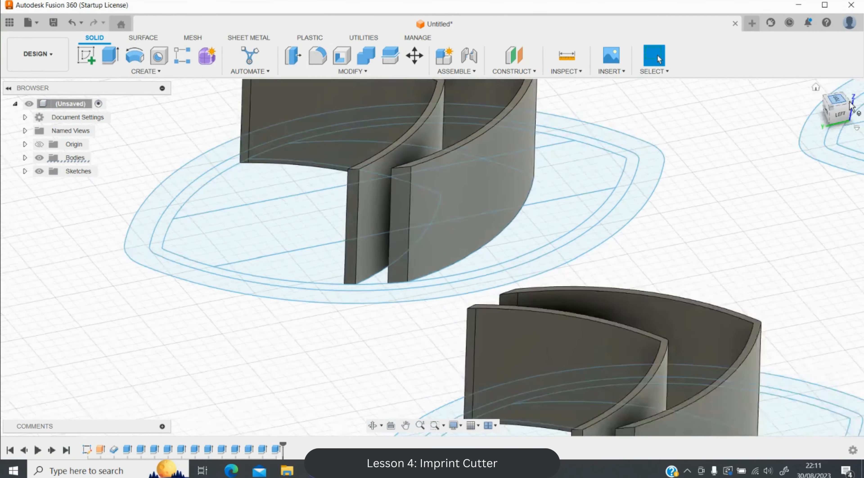
left_click(859, 96)
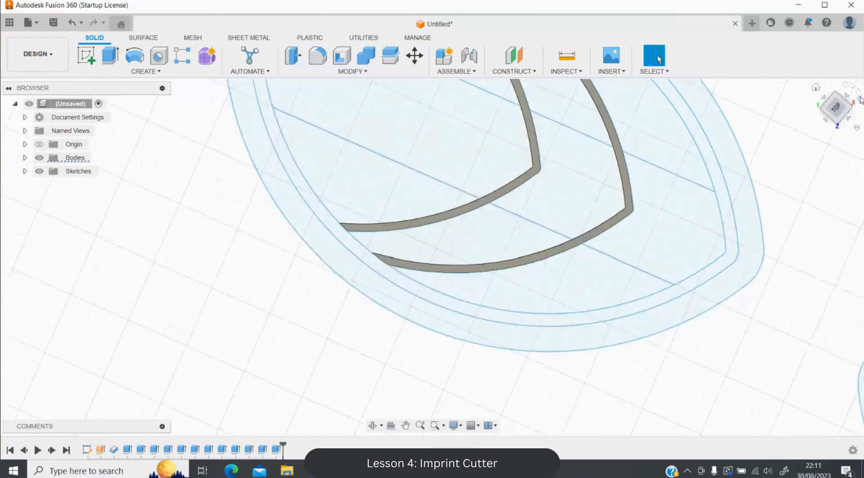
scroll(620, 143, "down", 3)
scroll(624, 137, "up", 2)
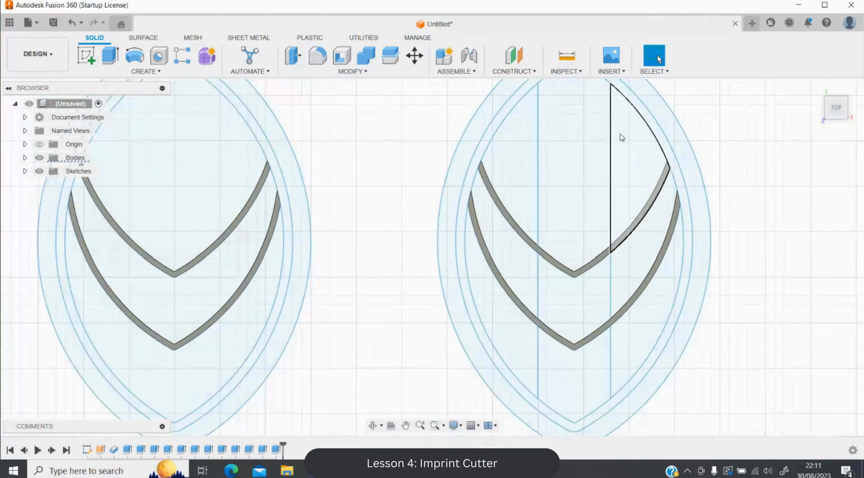
key("e")
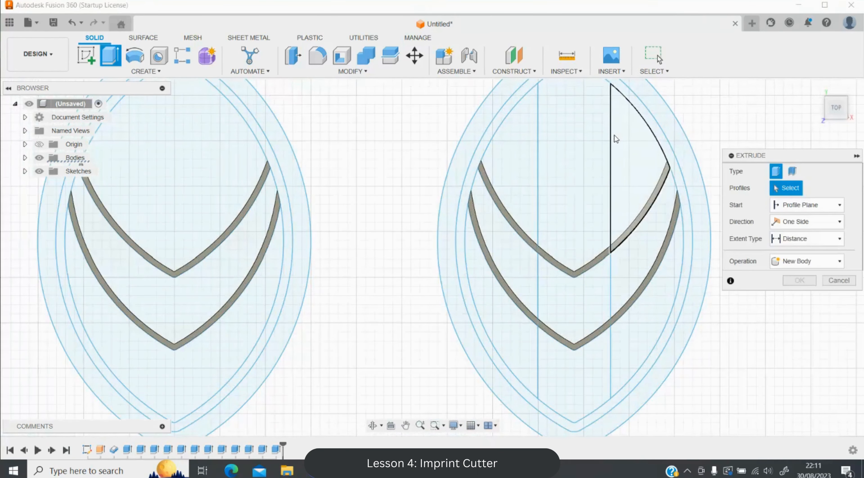
left_click(581, 161)
left_click(573, 309)
left_click(561, 377)
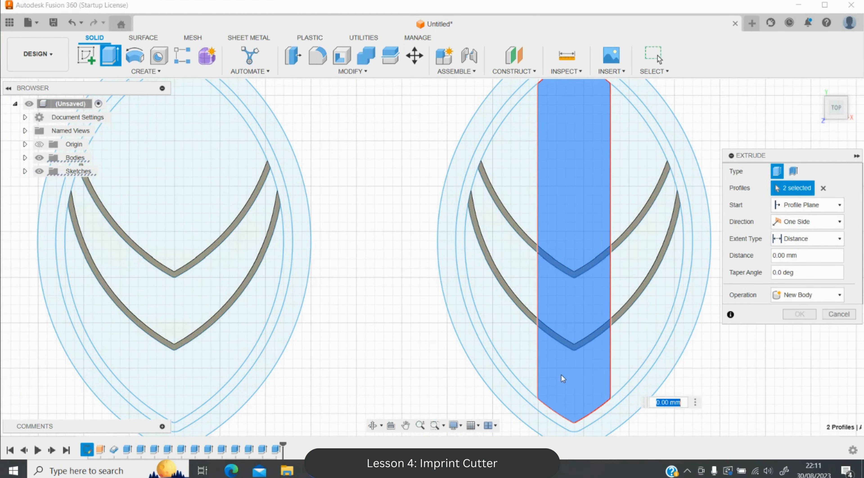
type("2")
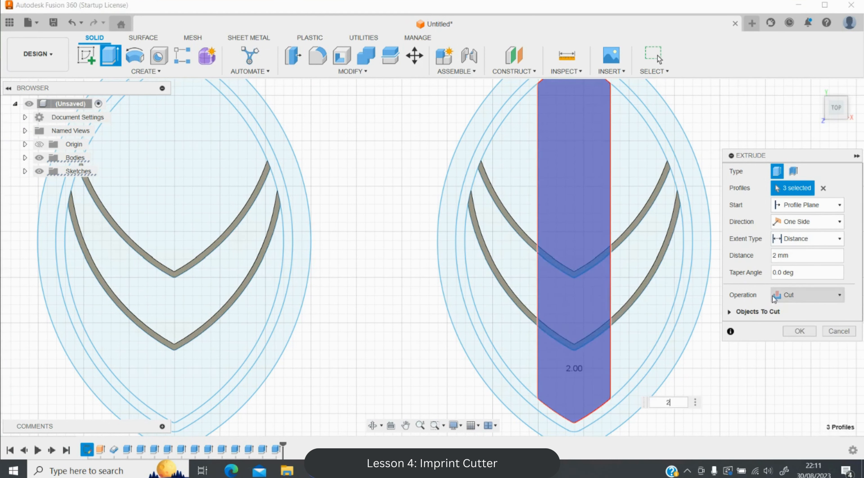
left_click(789, 296)
left_click(790, 309)
left_click(801, 331)
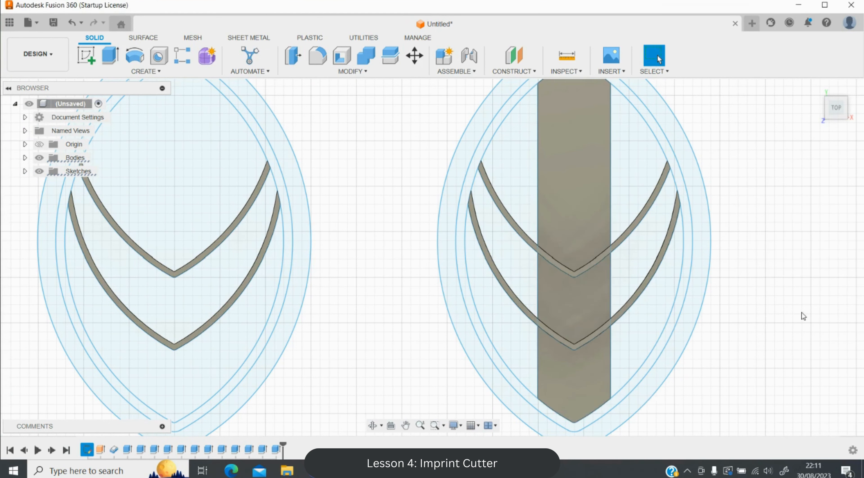
Extrude the area between the two V-shaped ribs in the leaf without vertical lines by 2 mm with the Join operation.
scroll(432, 273, "down", 3)
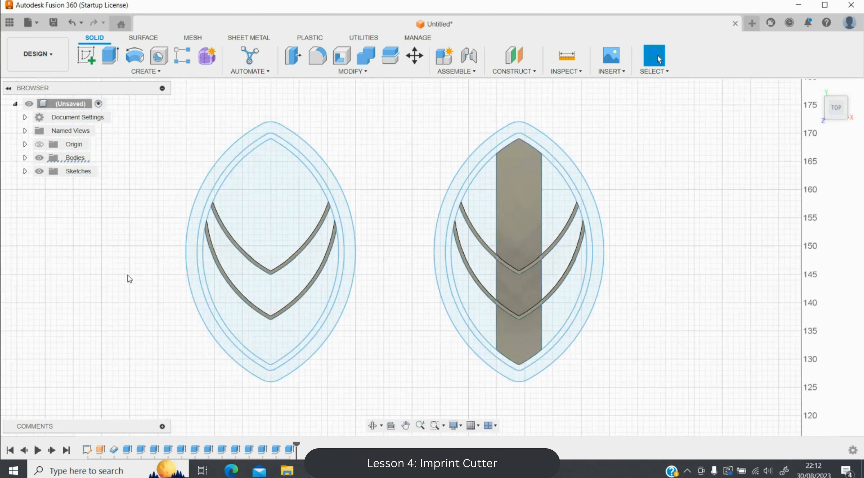
scroll(129, 279, "up", 3)
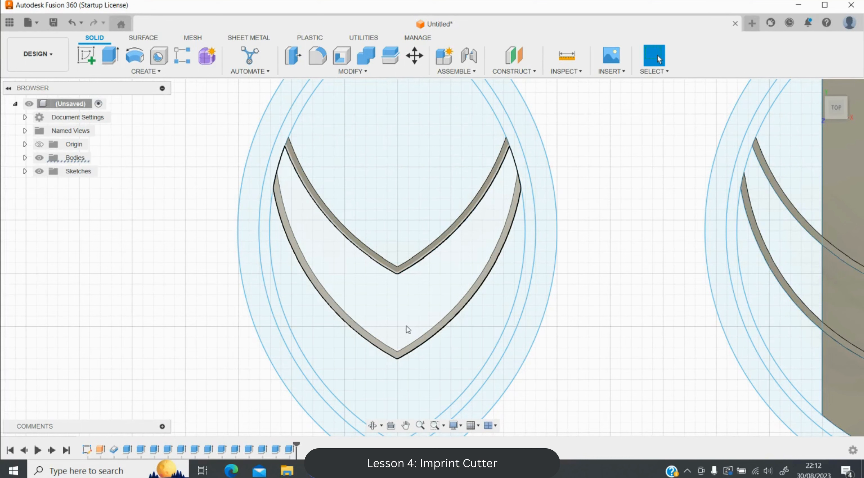
key("e")
left_click(393, 314)
type("2")
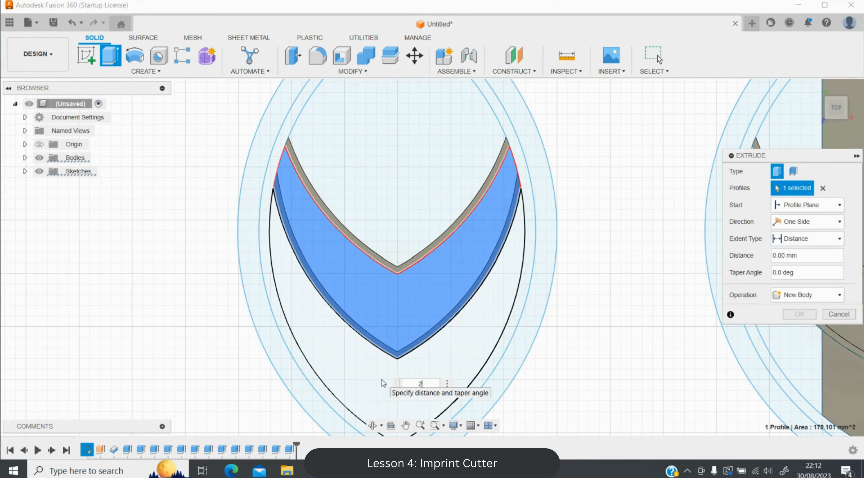
left_click(807, 295)
left_click(785, 308)
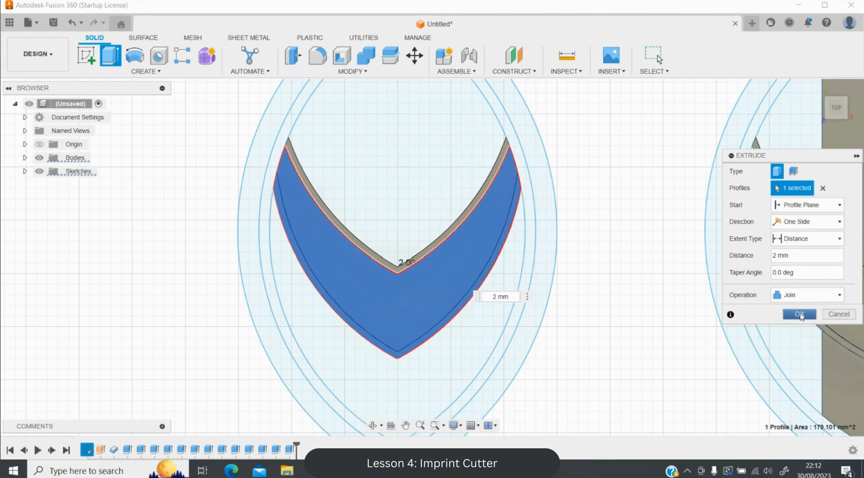
left_click(799, 315)
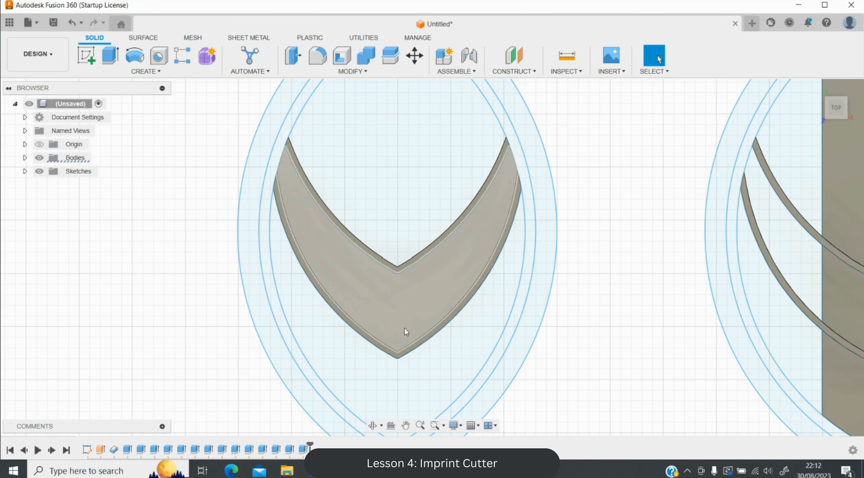
Extrude the area below the lower V-shaped rib in the leaf without vertical lines by 2 mm.
key("e")
left_click(390, 386)
type("2")
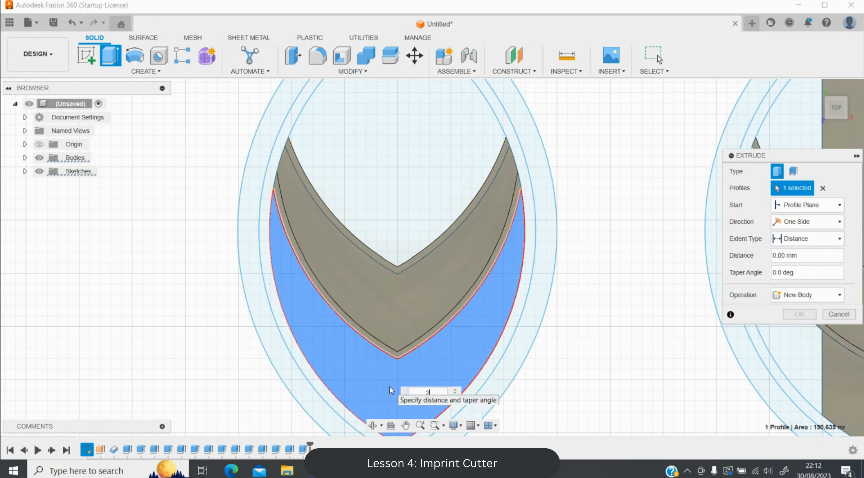
left_click(800, 315)
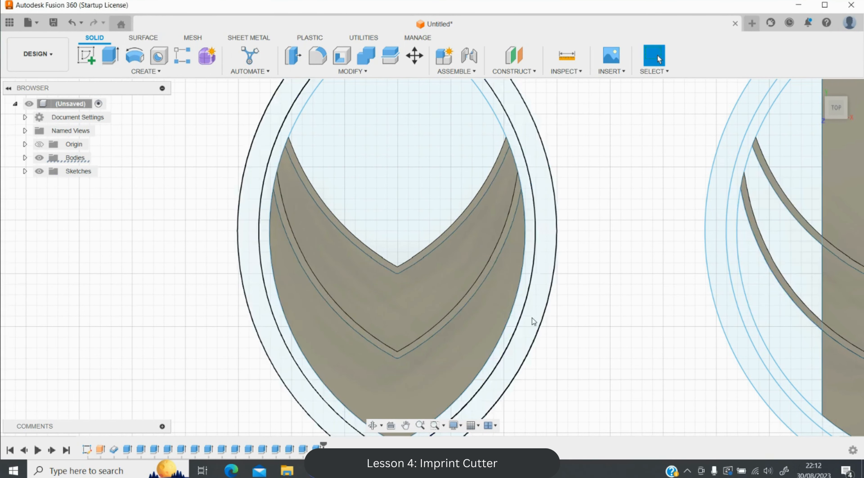
Extrude the innermost outlines of both large leaves as surfaces to a distance of 12 mm.
scroll(367, 286, "down", 5)
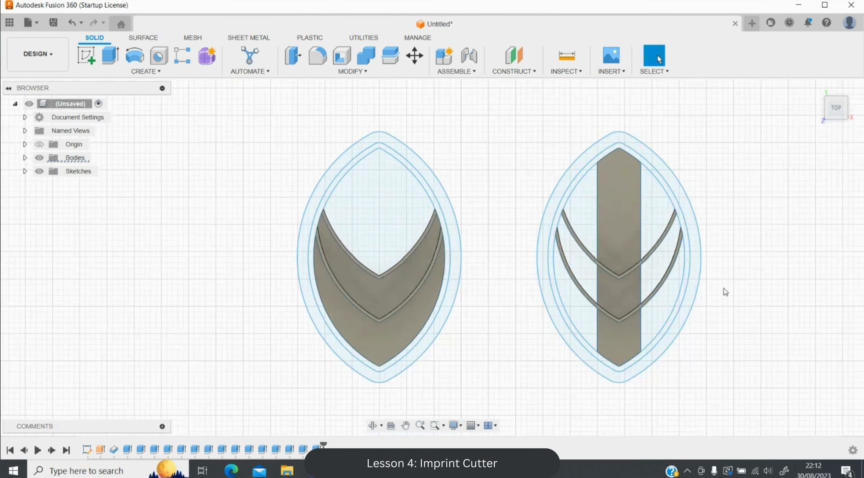
scroll(726, 292, "up", 3)
left_click(144, 38)
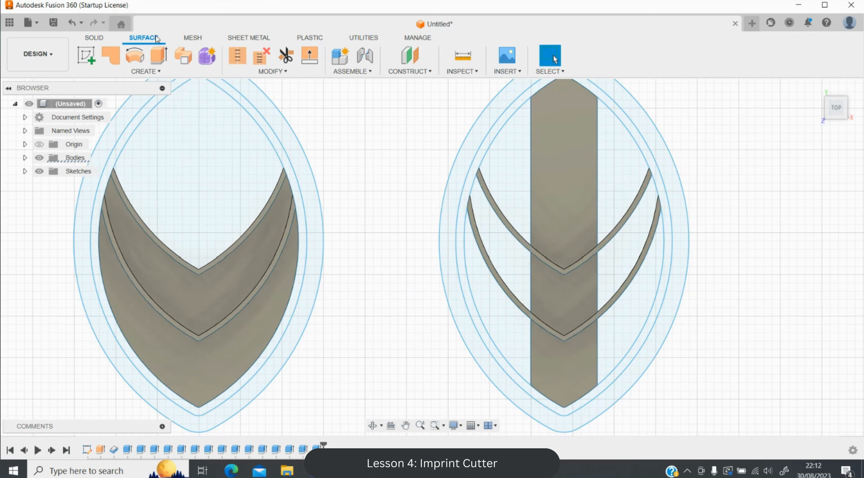
left_click(161, 53)
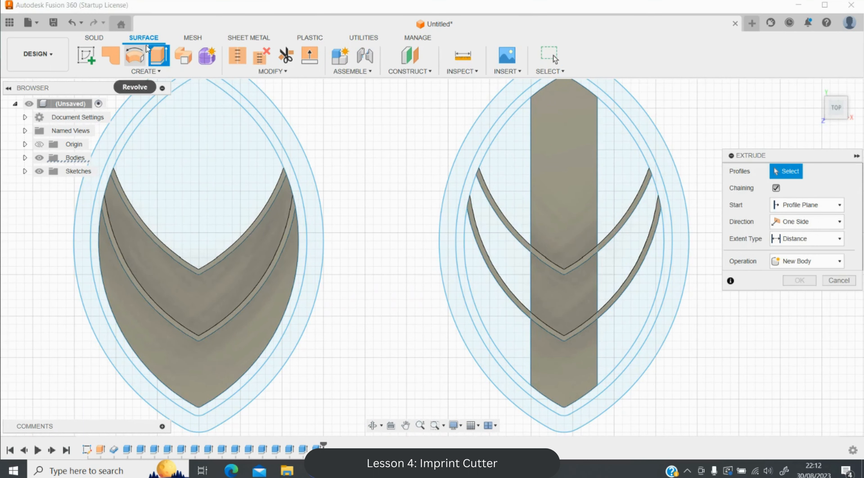
left_click(276, 151)
left_click(486, 156)
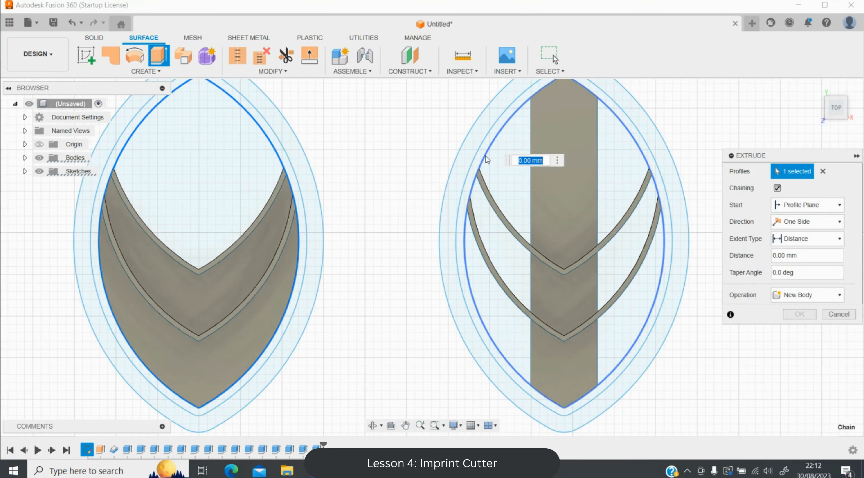
type("12")
key("Return")
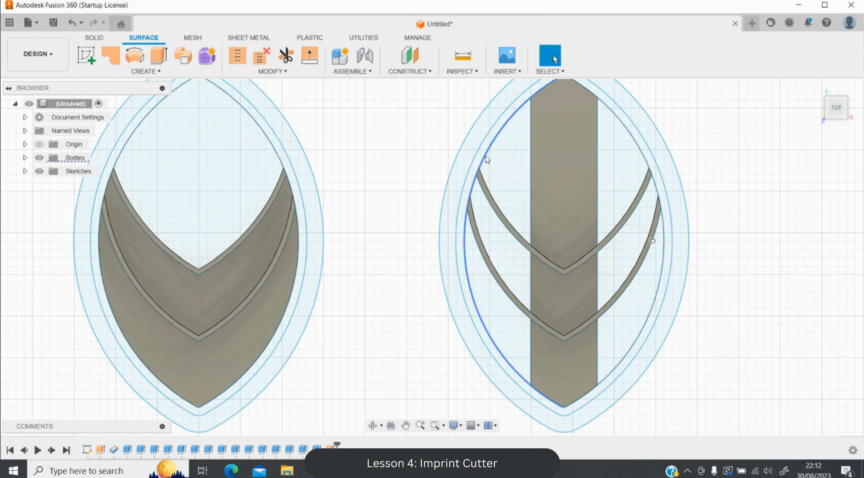
Thicken the outline surfaces of both leaves by 0.44 mm on one side with the Join operation.
key("shift+t")
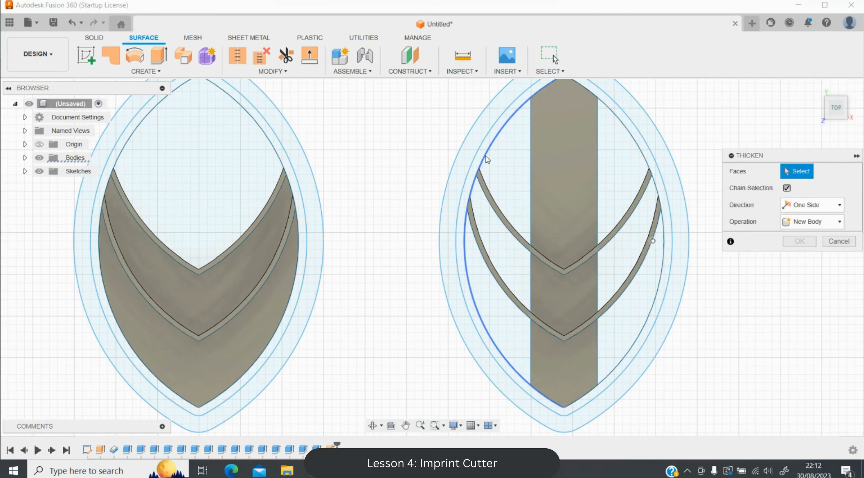
left_click(158, 72)
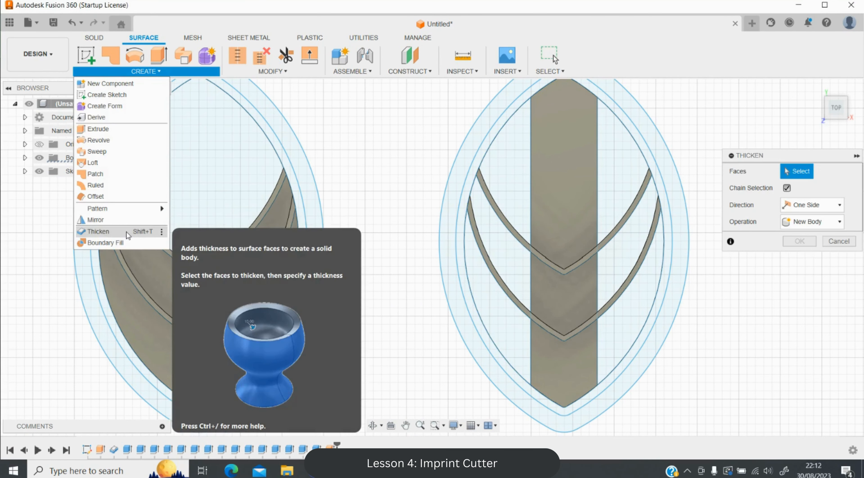
left_click(278, 161)
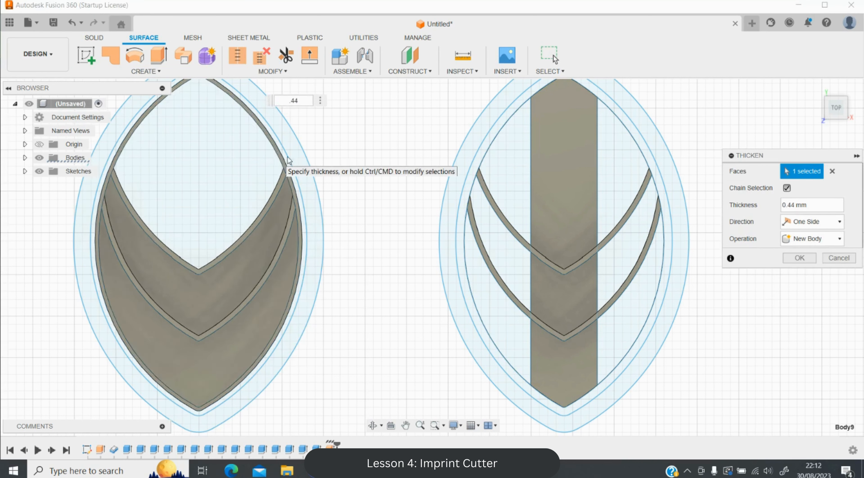
left_click(489, 152)
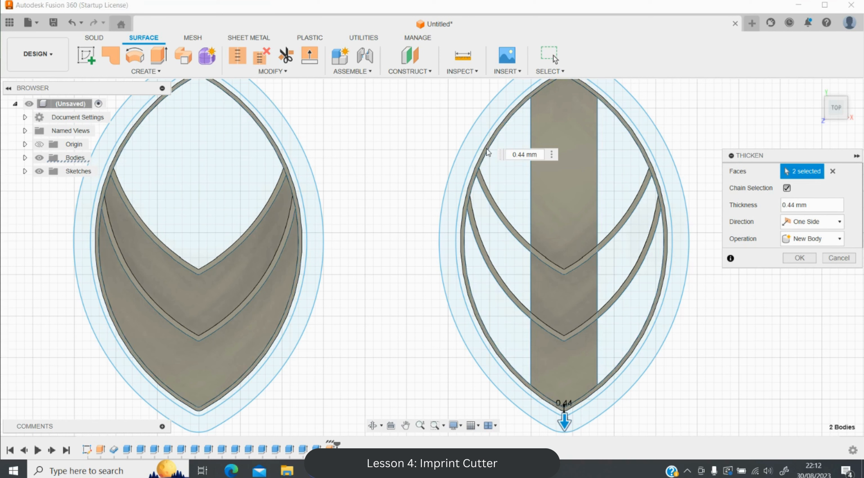
left_click(812, 239)
left_click(800, 254)
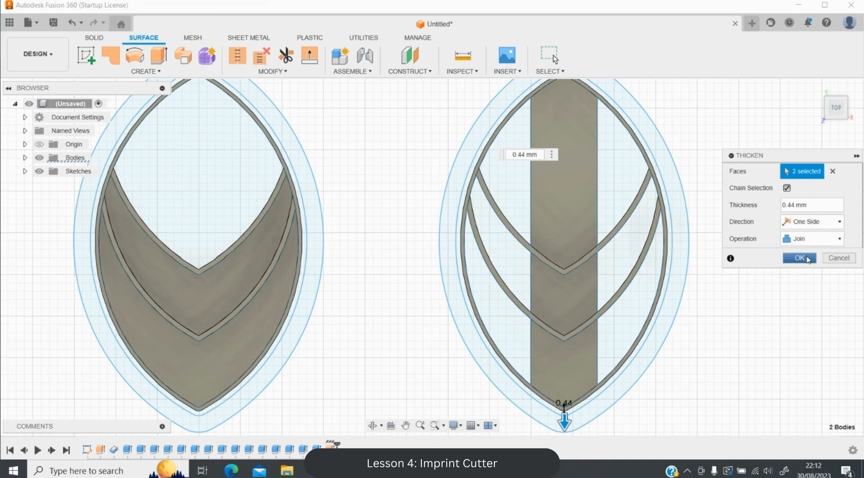
left_click(800, 258)
Start a solid extrusion on the outer offset ring of the leaf with vertical lines.
key("e")
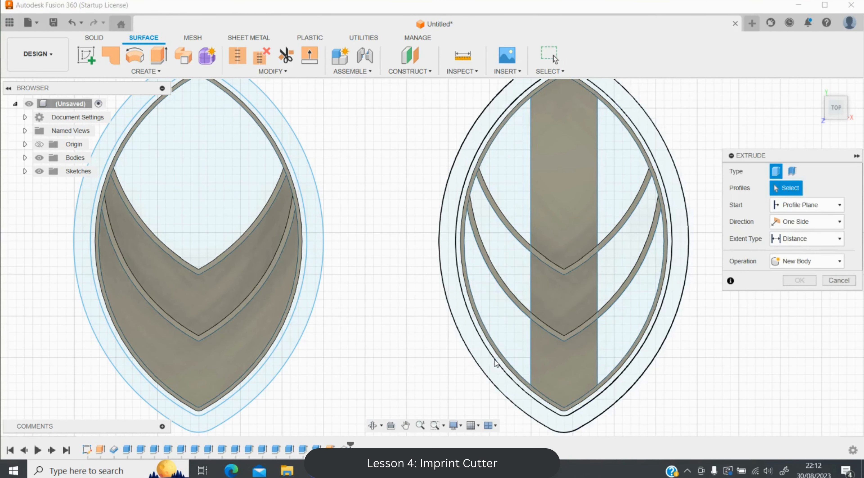
Extrude the narrow ring profiles around both leaf cutters 10 mm with the Join operation.
left_click(495, 363)
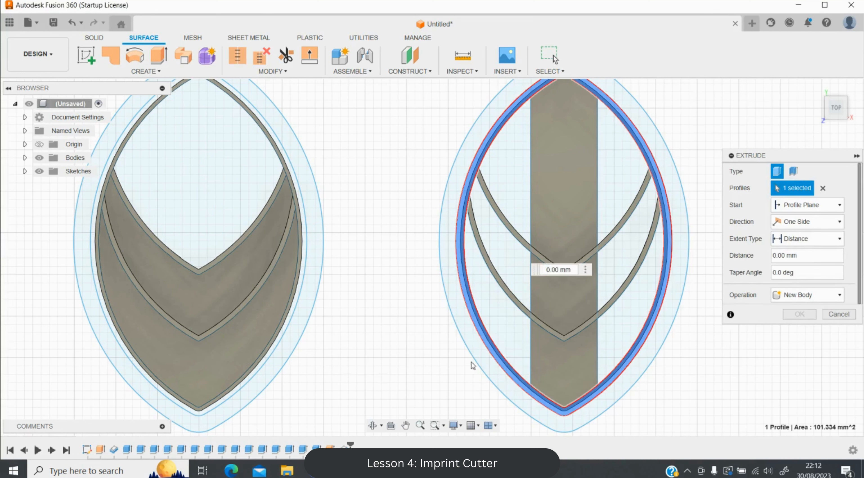
left_click(268, 357)
type("10")
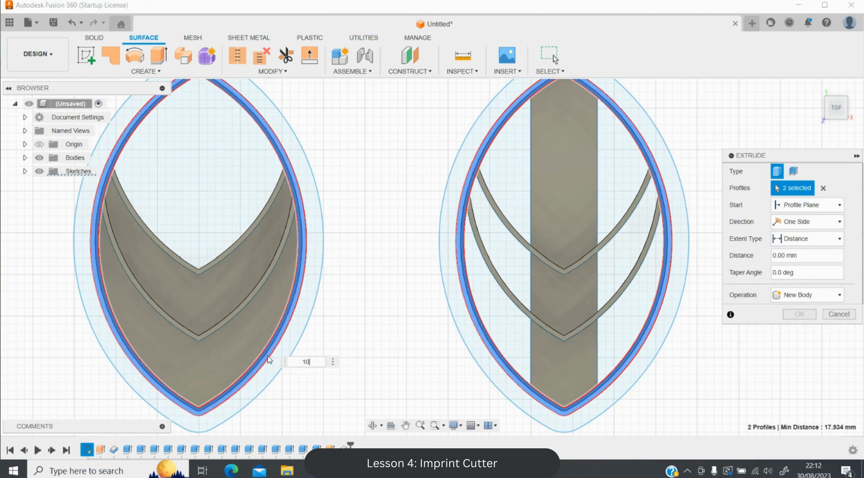
key("Return")
left_click(807, 295)
left_click(789, 307)
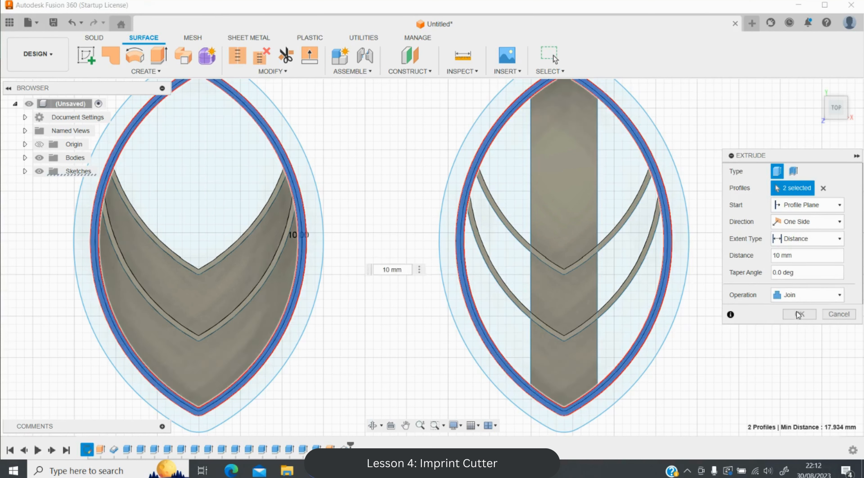
left_click(800, 314)
Extrude the wide outer rim profiles of both leaf cutters 3 mm with the Join operation.
key("e")
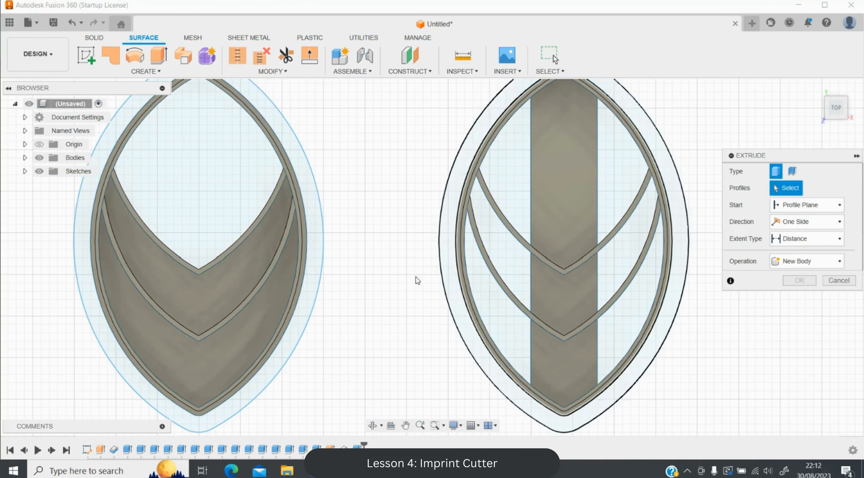
left_click(297, 331)
left_click(468, 332)
type("3")
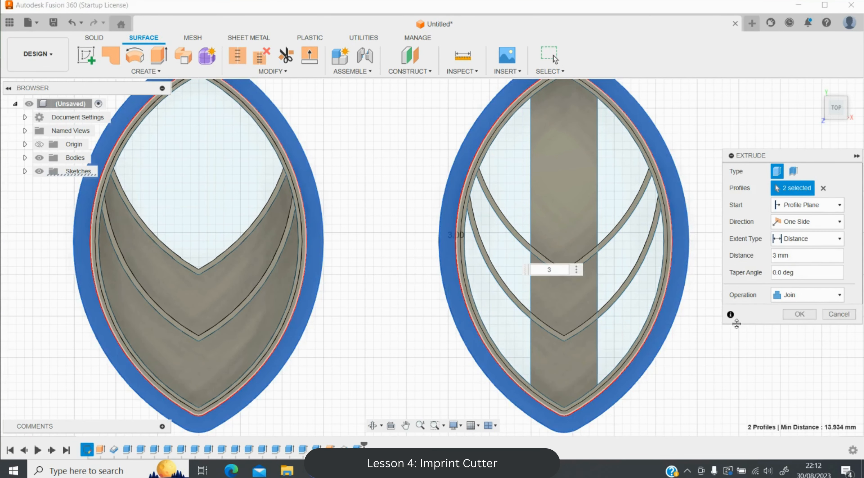
left_click(799, 314)
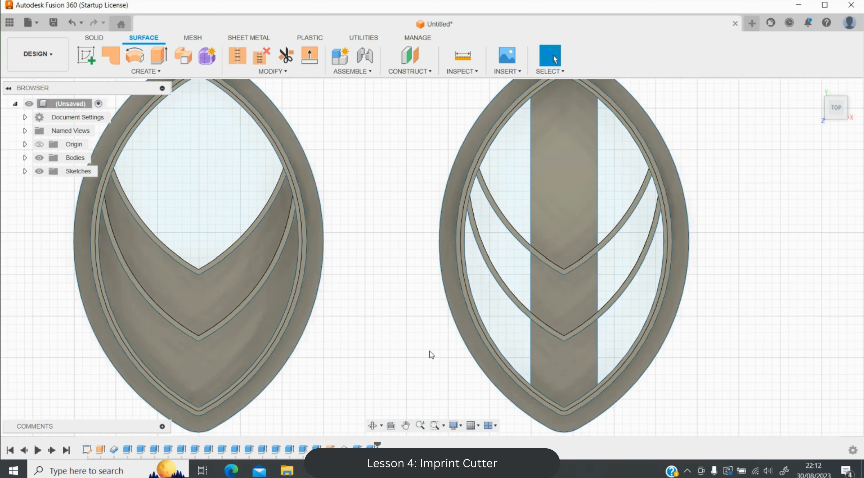
Examine the walls and base rims of both leaf cutters from an angled 3D view and return to the top view.
scroll(395, 351, "down", 2)
scroll(395, 351, "up", 3)
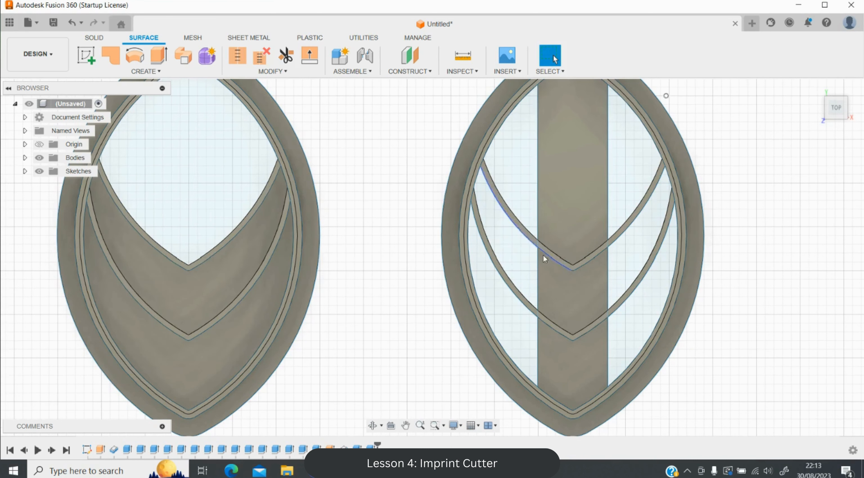
left_click(372, 426)
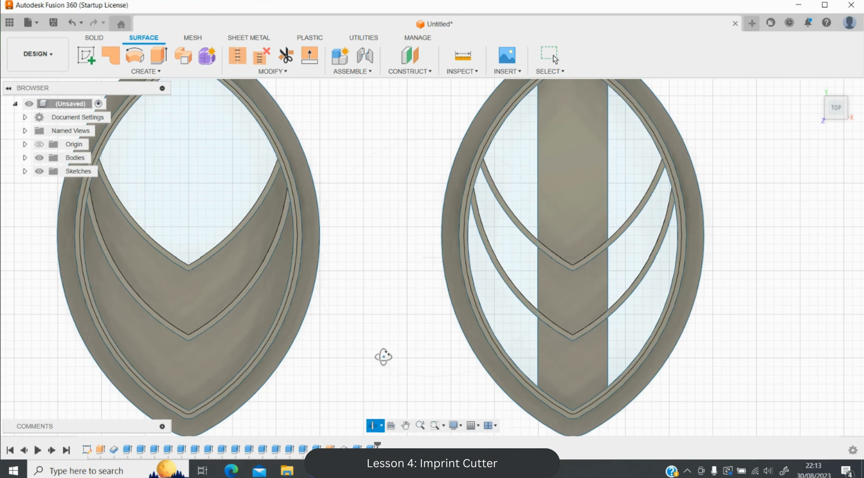
left_click_drag(383, 357, 424, 307)
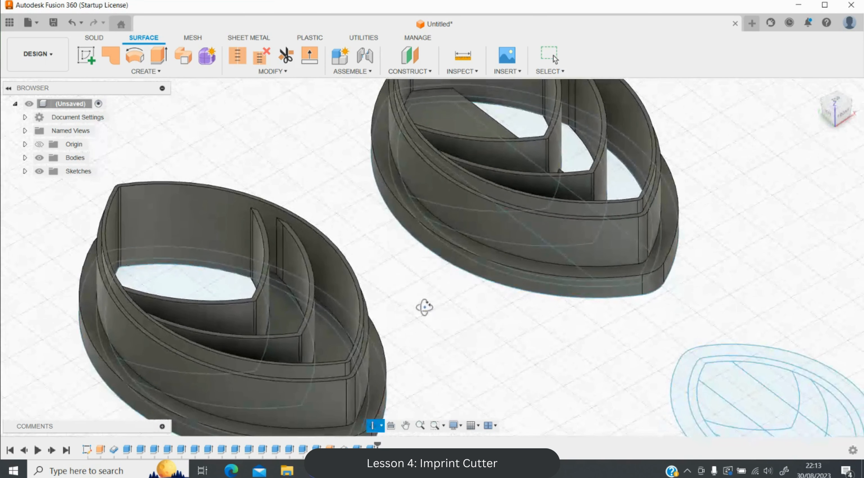
key("Escape")
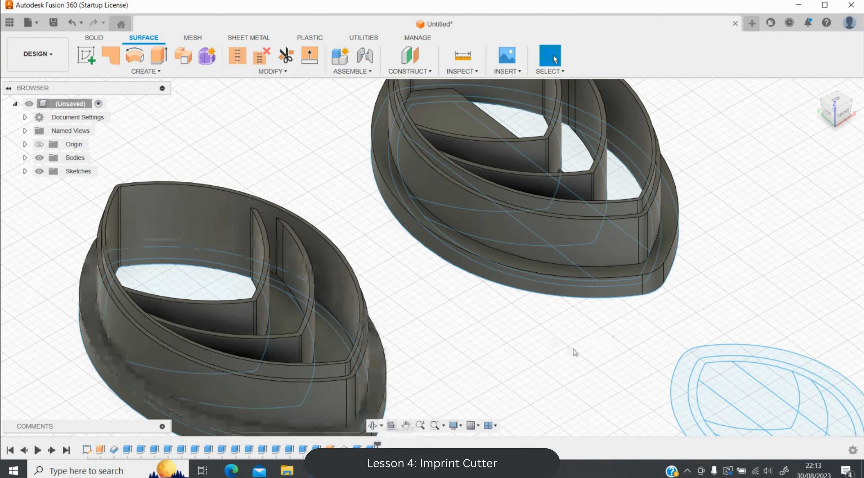
left_click(372, 426)
key("Escape")
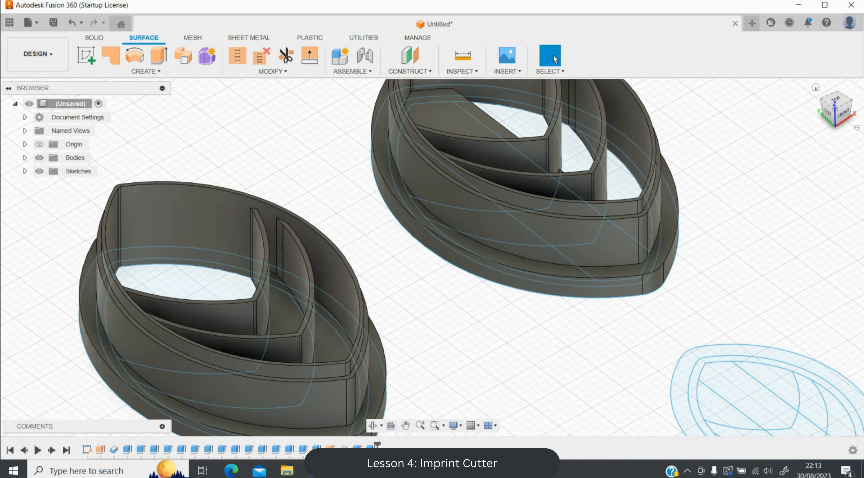
left_click(837, 105)
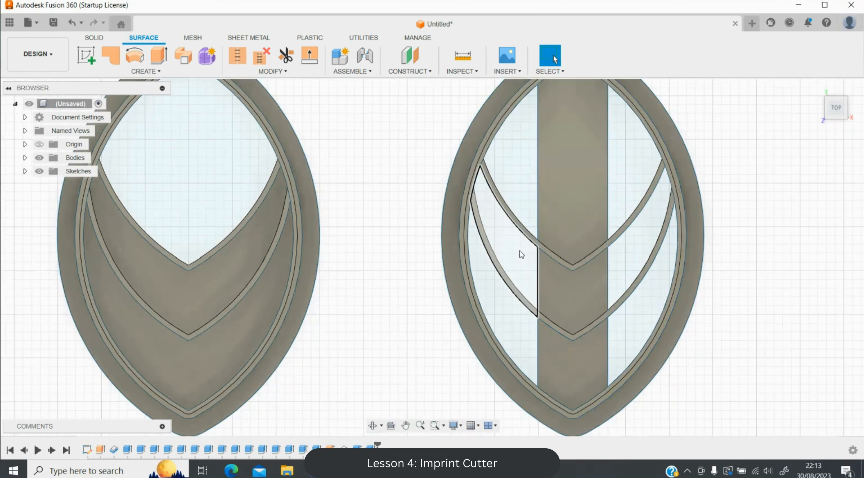
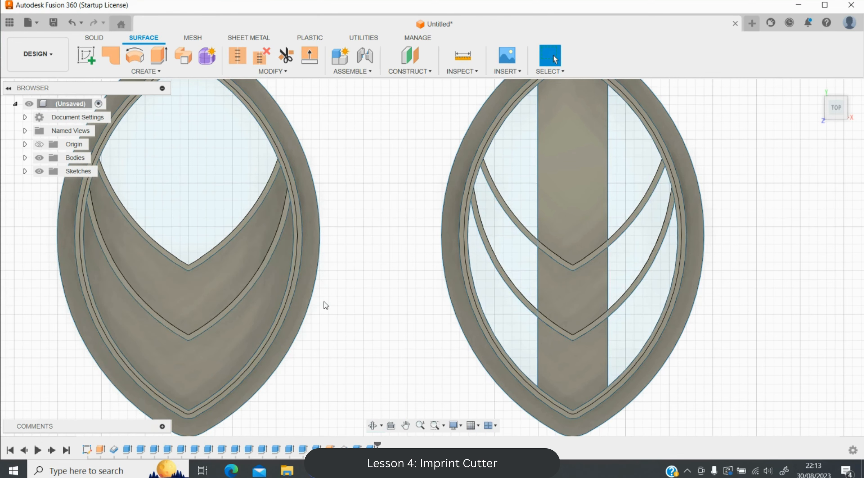
Hide Body7, the leaf cutter without the central strip.
scroll(324, 302, "down", 5)
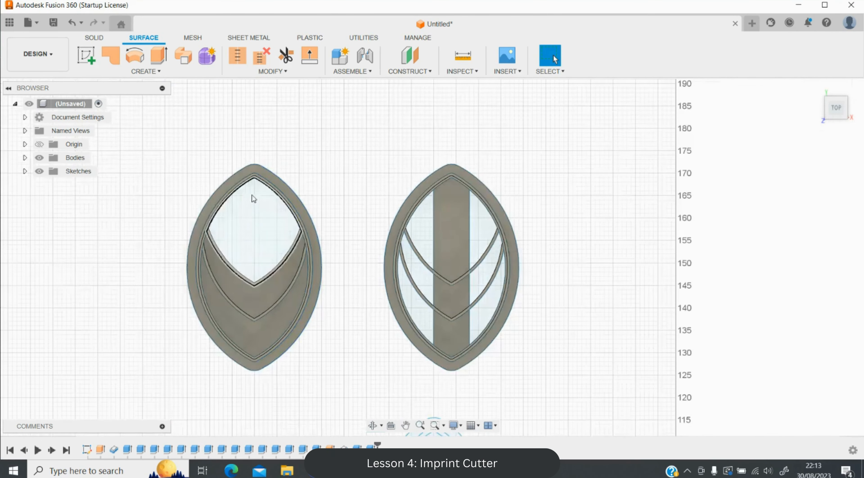
left_click(25, 158)
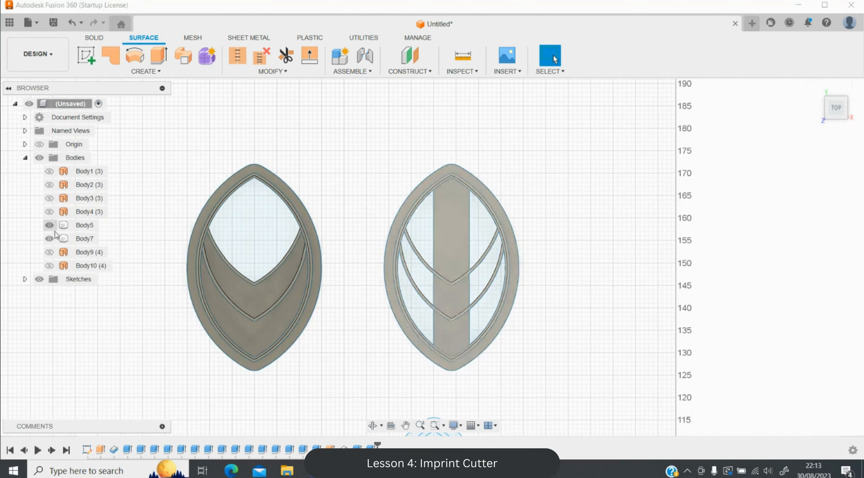
left_click(50, 239)
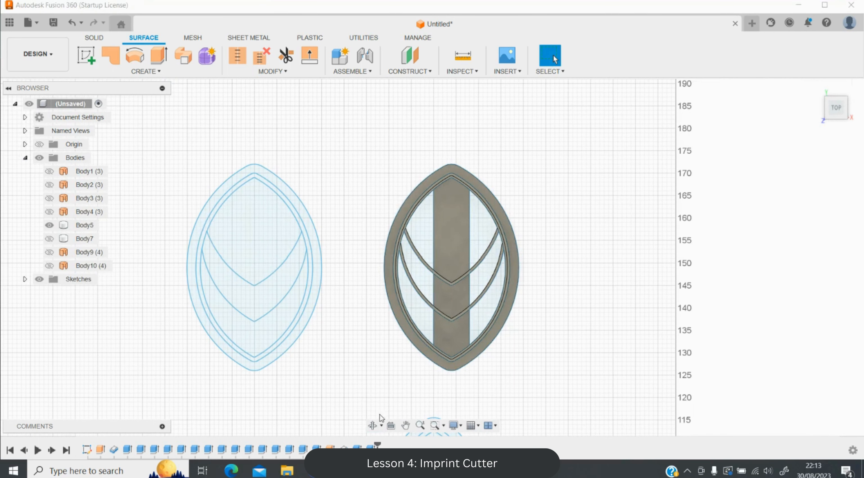
Examine the cutter with the central strip in 3D with sketches hidden, then restore the top view and the sketches.
left_click(374, 425)
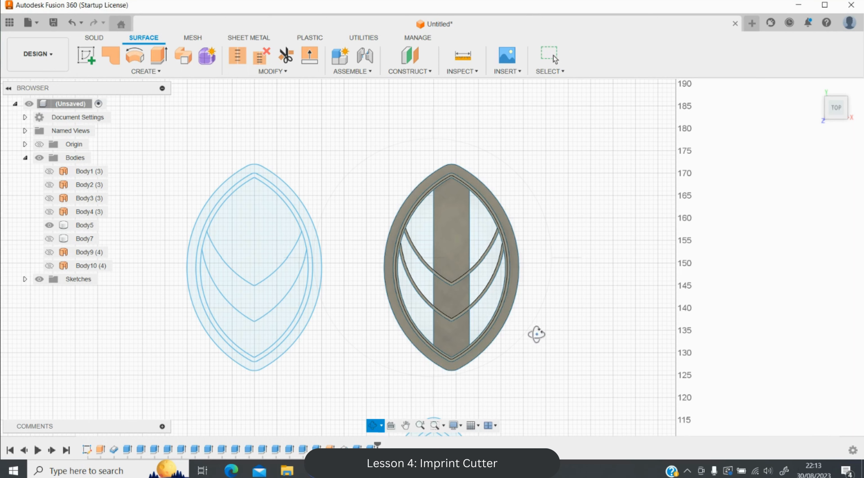
left_click_drag(537, 334, 538, 353)
left_click(39, 280)
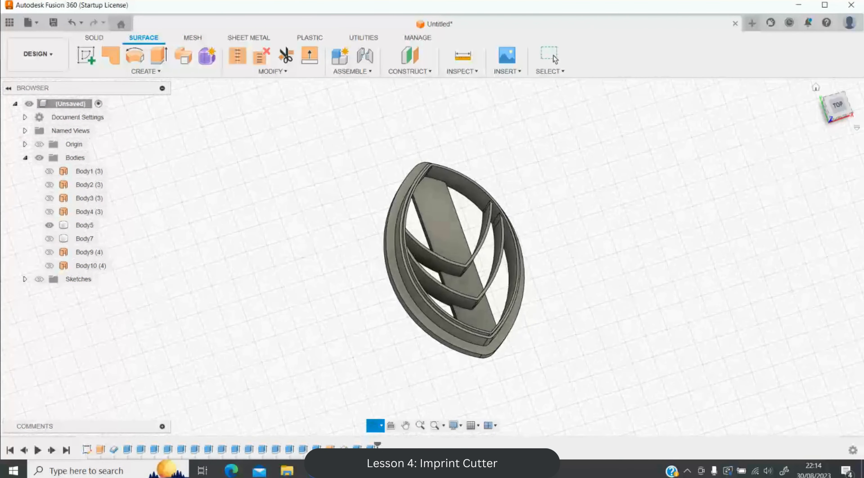
left_click(844, 115)
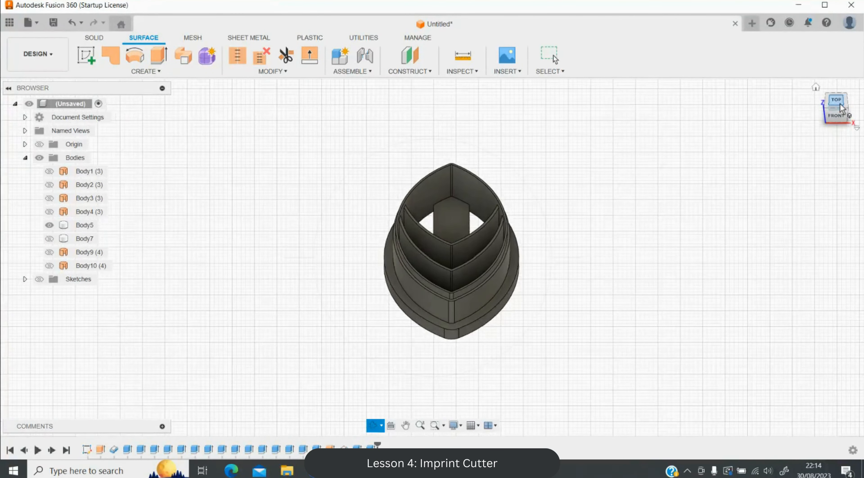
left_click(839, 102)
left_click(39, 279)
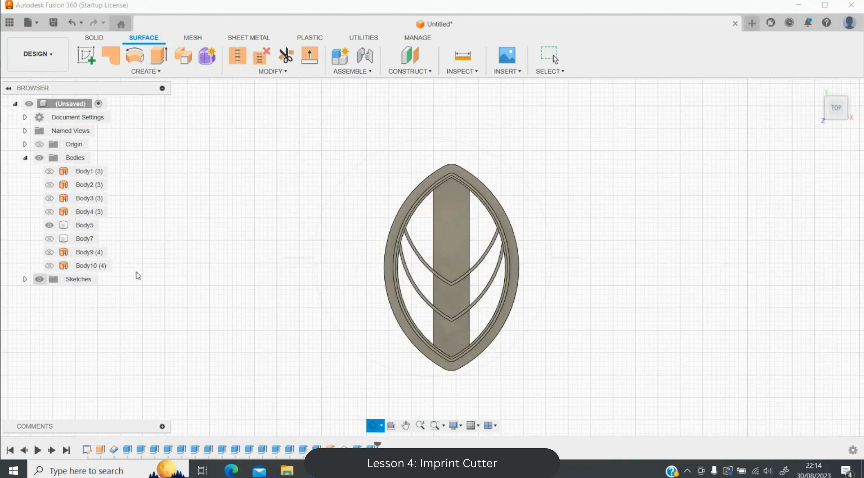
Surface-extrude the two V-shaped curves of the smaller leaf sketch 10 mm as new bodies.
scroll(265, 271, "down", 5)
scroll(313, 351, "up", 8)
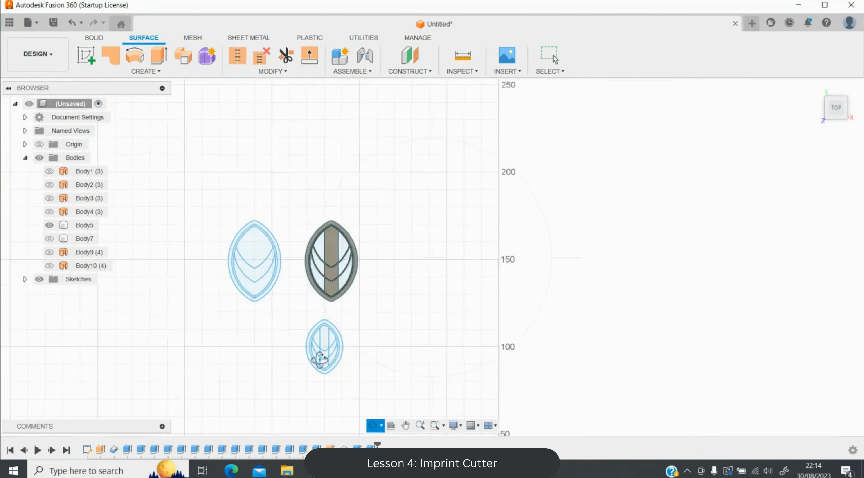
left_click(158, 55)
left_click(336, 315)
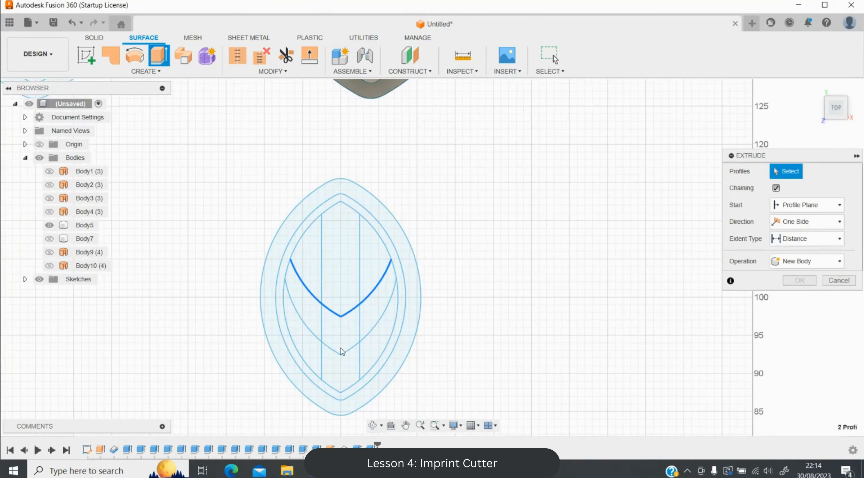
left_click(339, 355)
type("10")
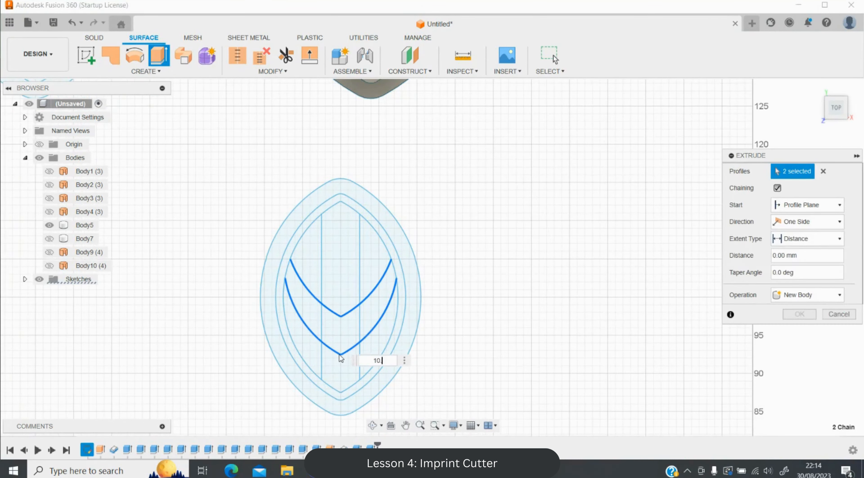
key("Return")
key("Return")
key("t")
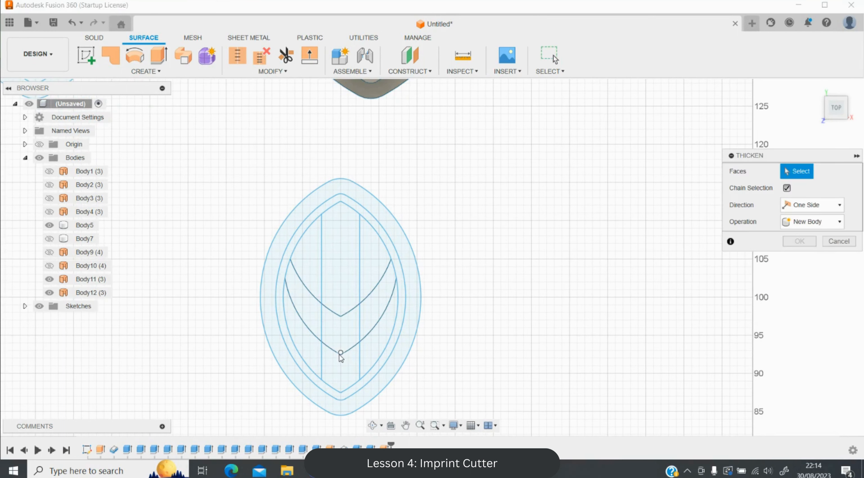
left_click(341, 353)
left_click(346, 355)
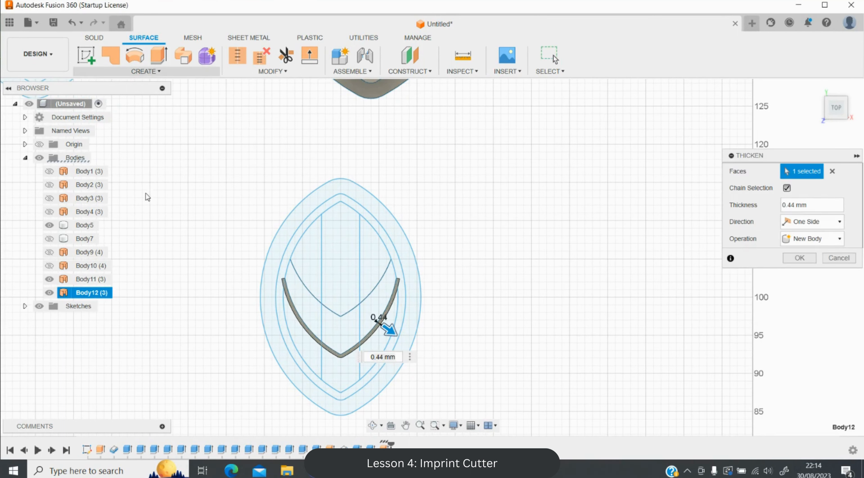
left_click(145, 71)
key("Escape")
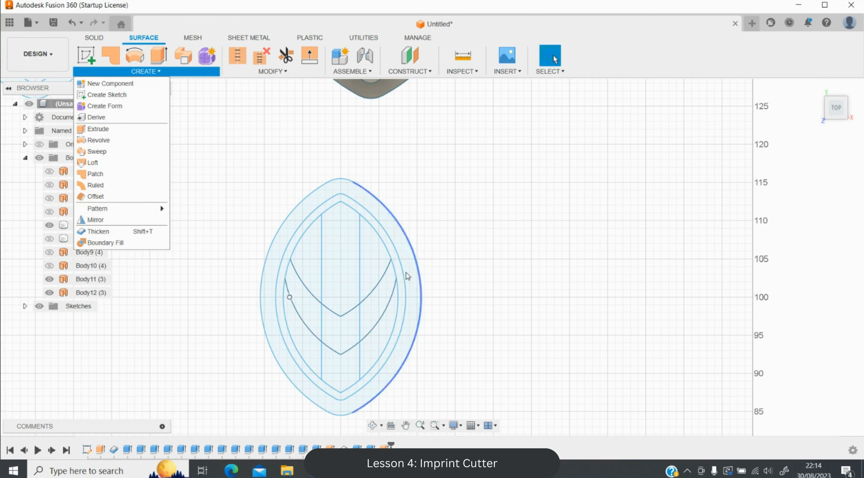
Try to thicken only the lower V-shaped surface of the small leaf by -0.6 mm on one side.
key("shift+t")
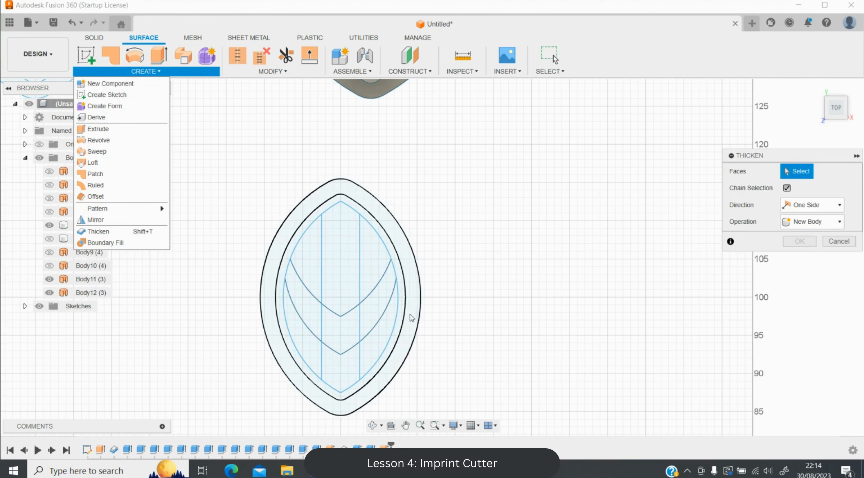
left_click(377, 326)
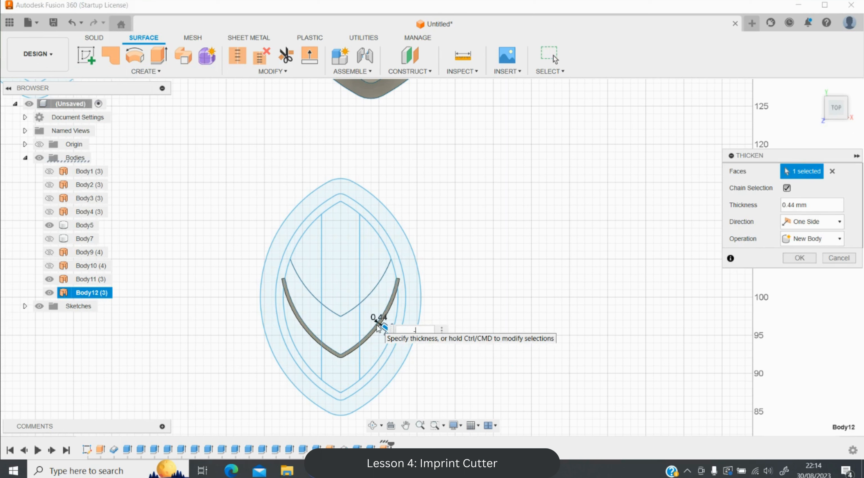
key("Return")
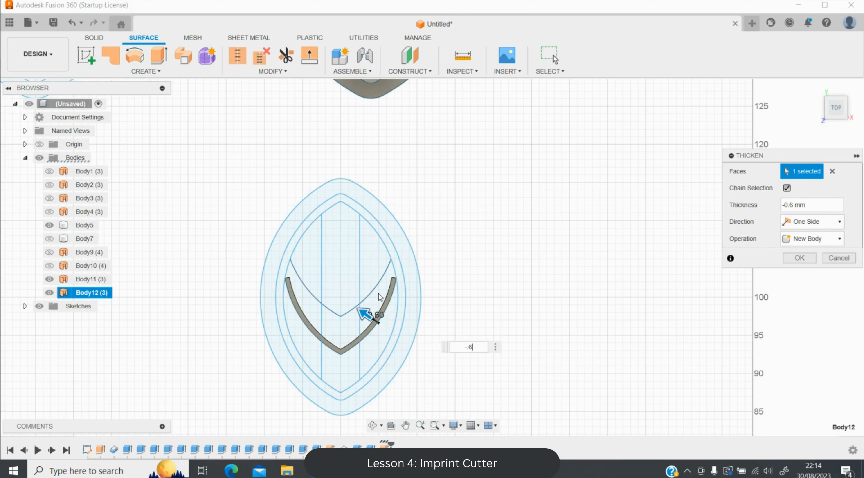
left_click(367, 309)
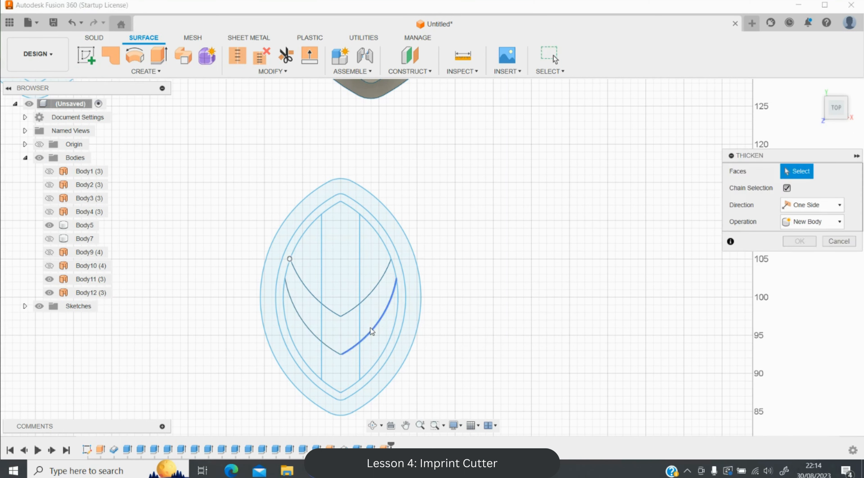
Thicken both V-shaped surfaces of the small leaf by -0.6 mm on one side as new bodies.
left_click(366, 334)
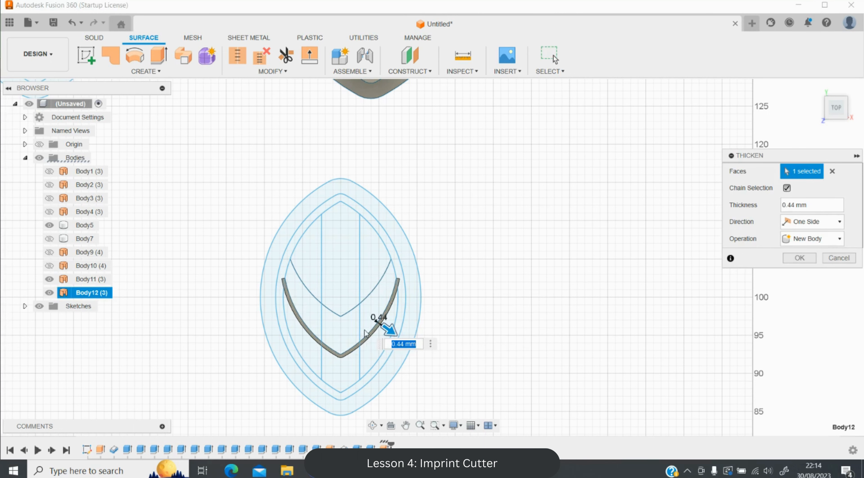
left_click(359, 305)
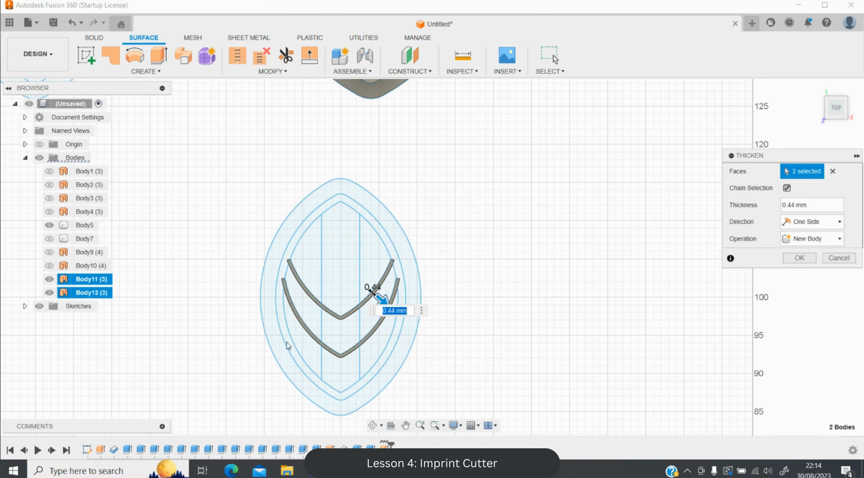
scroll(284, 364, "up", 4)
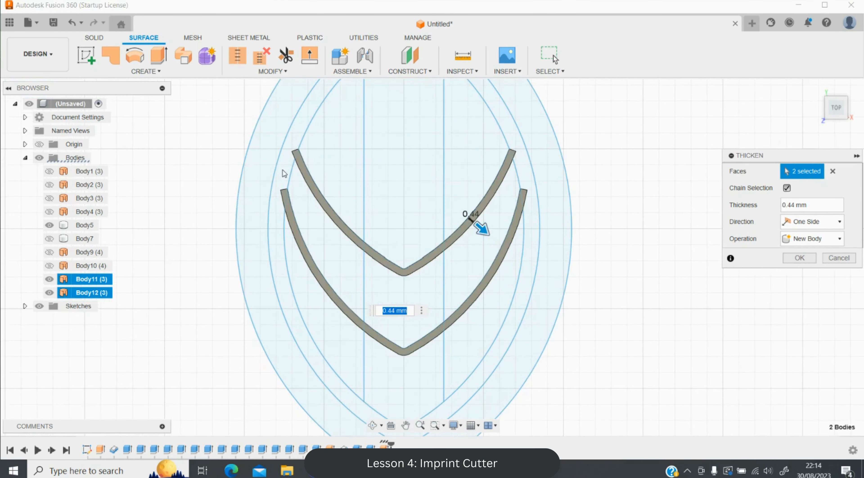
scroll(285, 173, "up", 5)
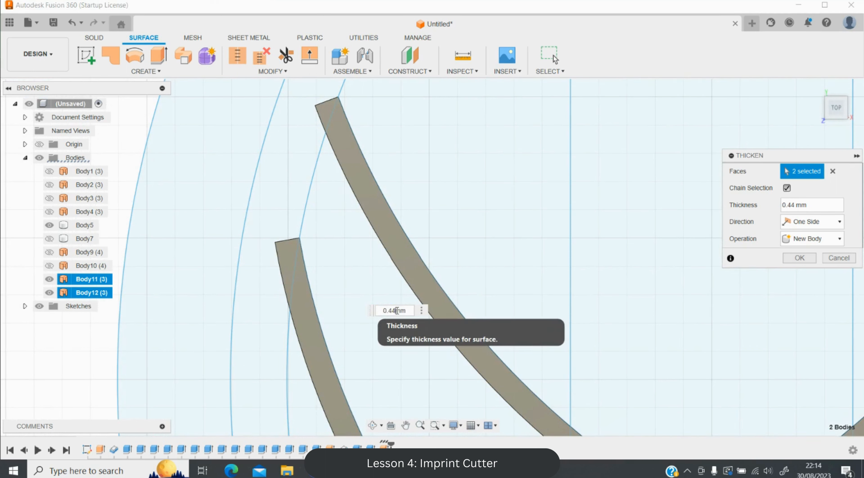
key("BackSpace")
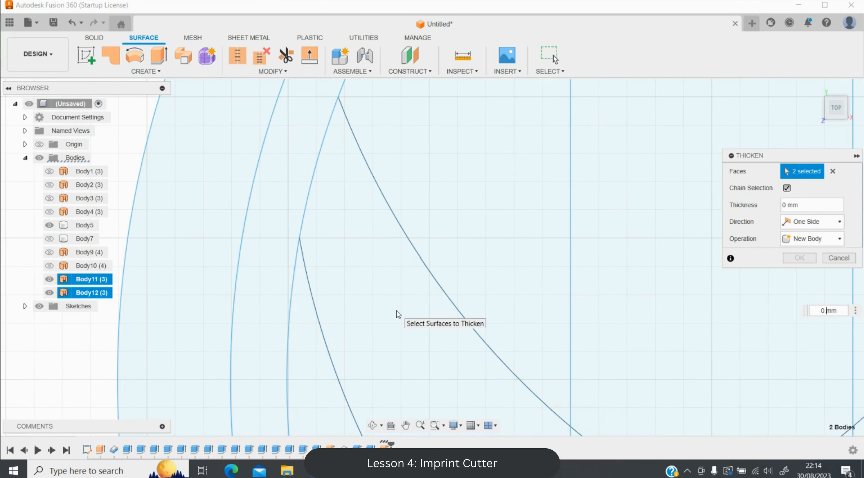
type("6")
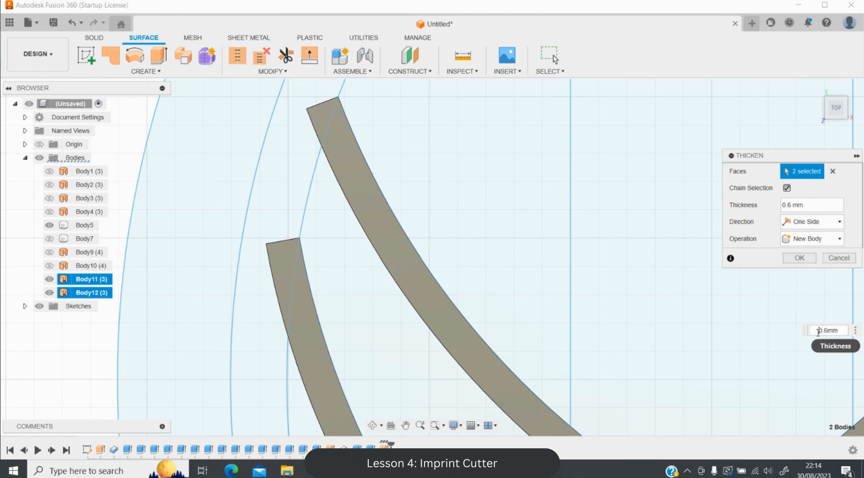
type("-")
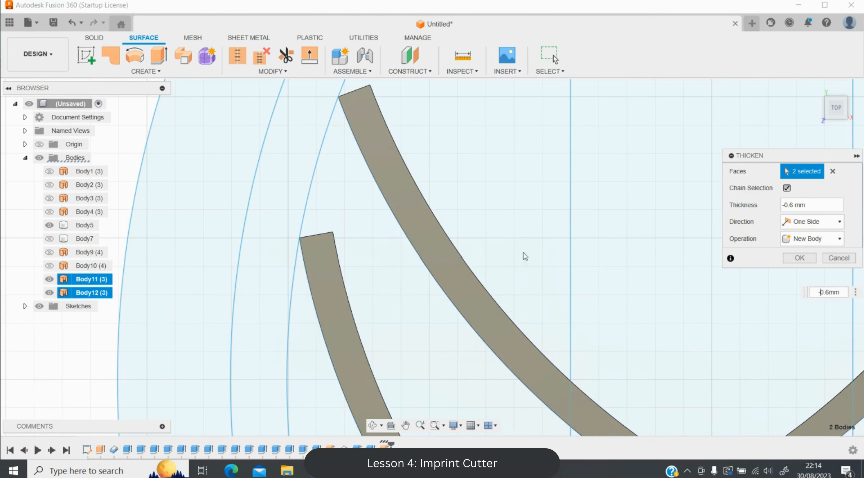
scroll(308, 280, "down", 5)
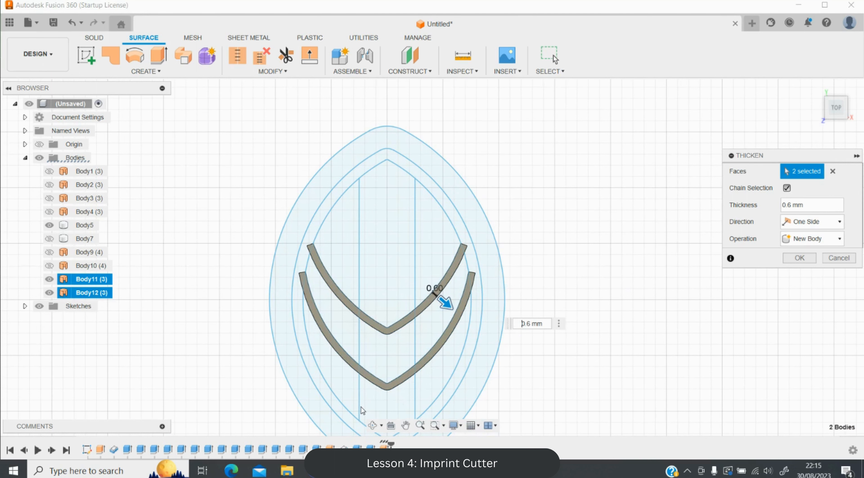
left_click(523, 323)
type("-")
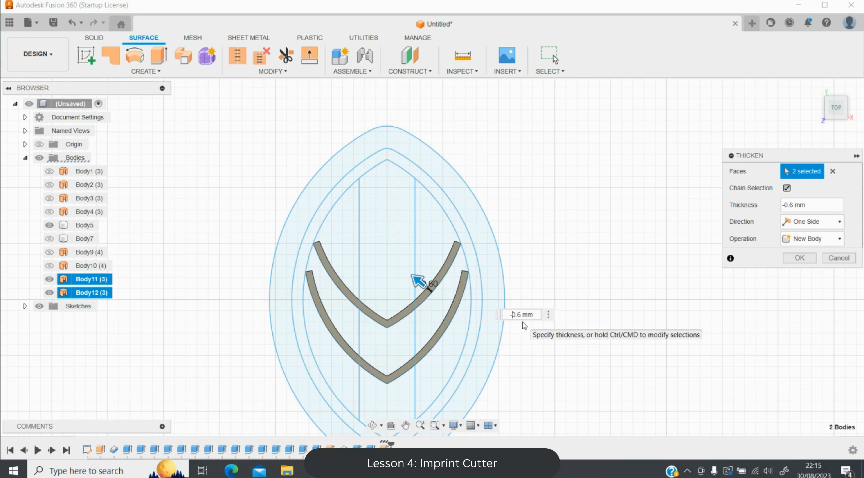
key("Return")
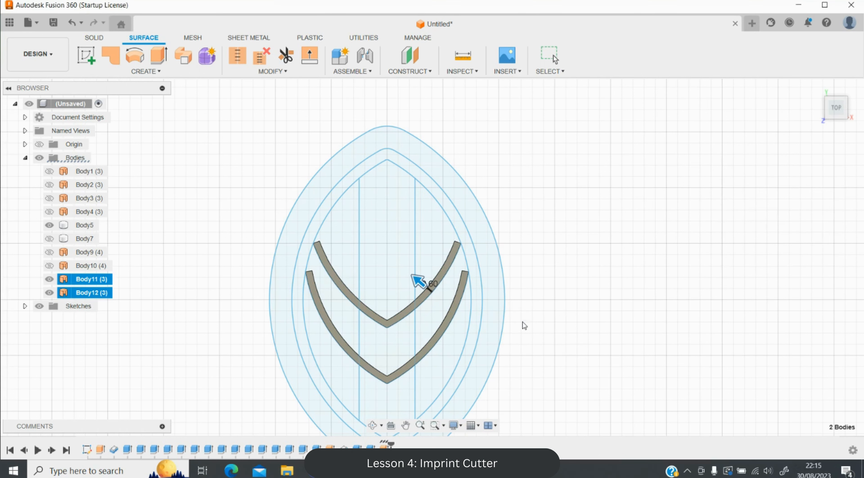
Extrude the left end faces of both V-shaped blades 2 mm outward, joined to their bodies.
left_click(372, 425)
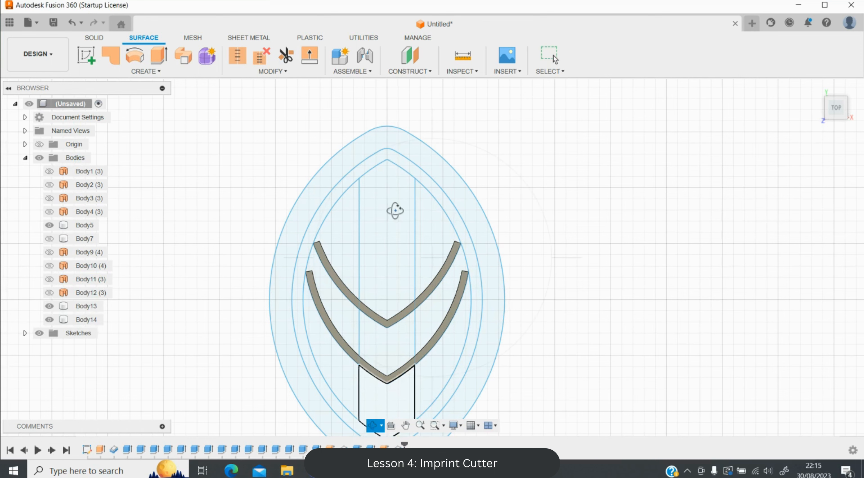
left_click_drag(395, 210, 395, 223)
key("e")
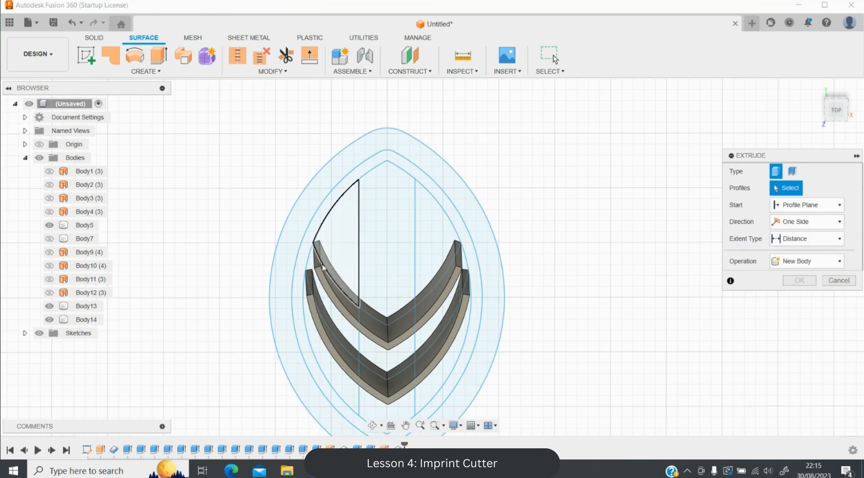
left_click(317, 260)
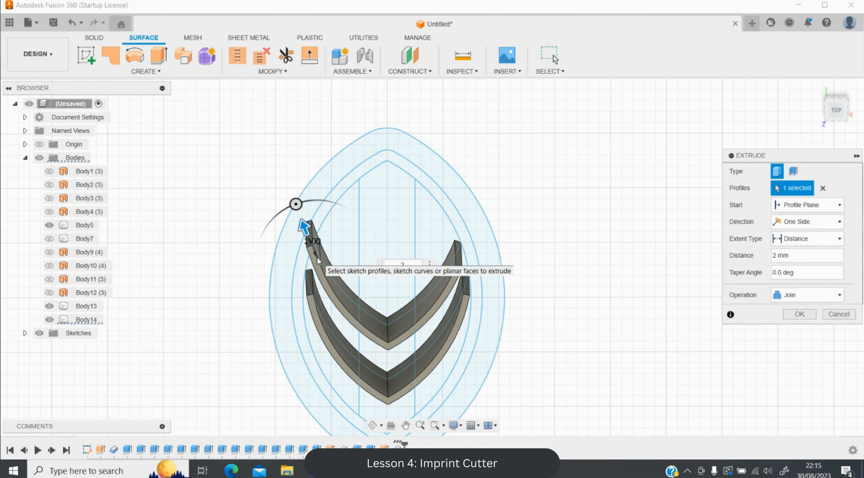
key("Return")
key("e")
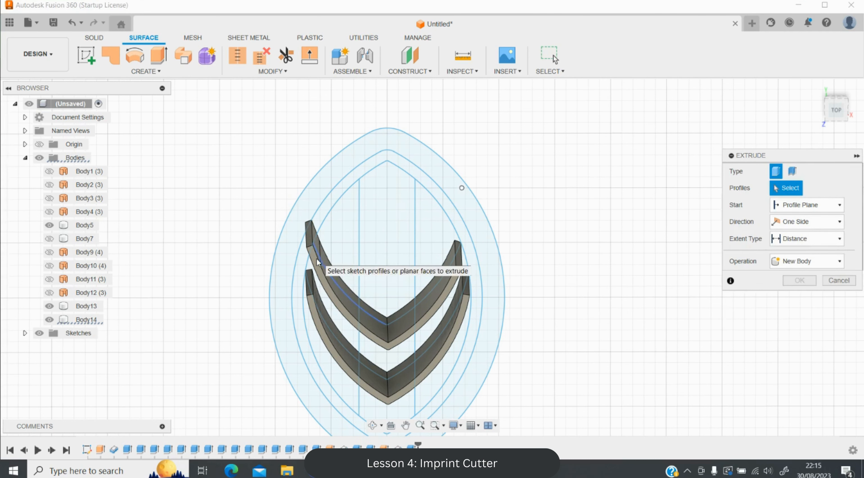
left_click(307, 283)
key("Return")
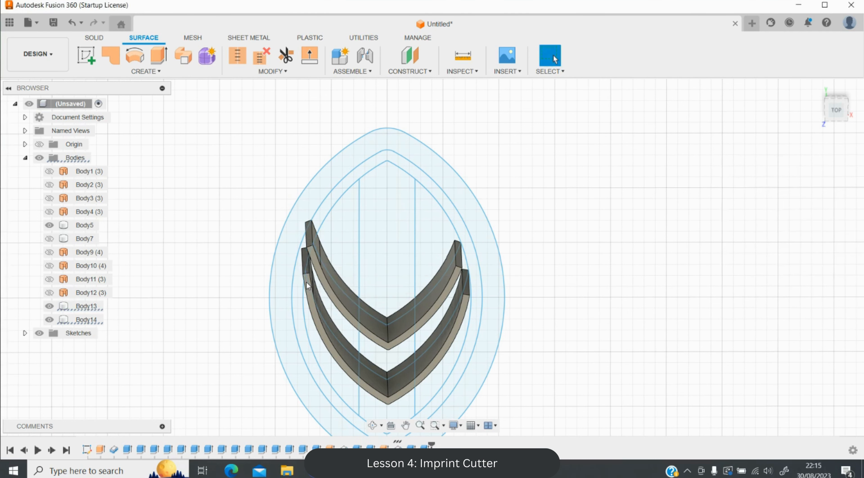
Try to extrude the upper V-shaped blade's right end face 2 mm, and undo that extrusion.
key("e")
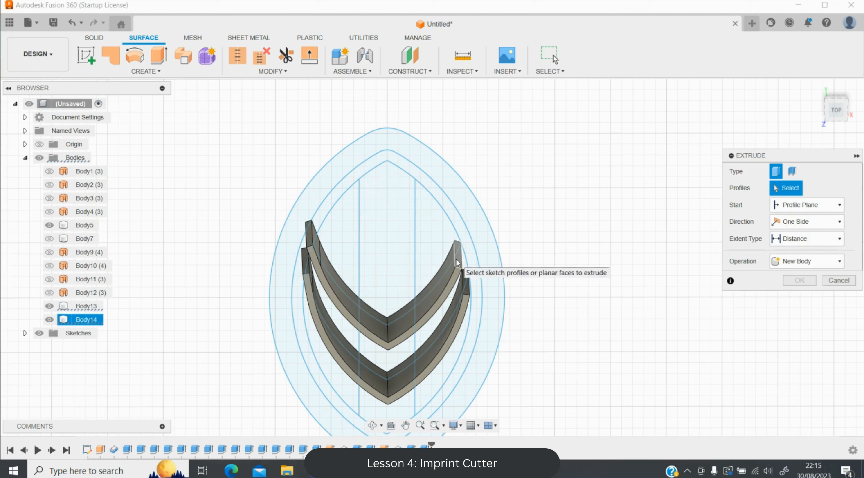
left_click(457, 260)
type("2")
key("Return")
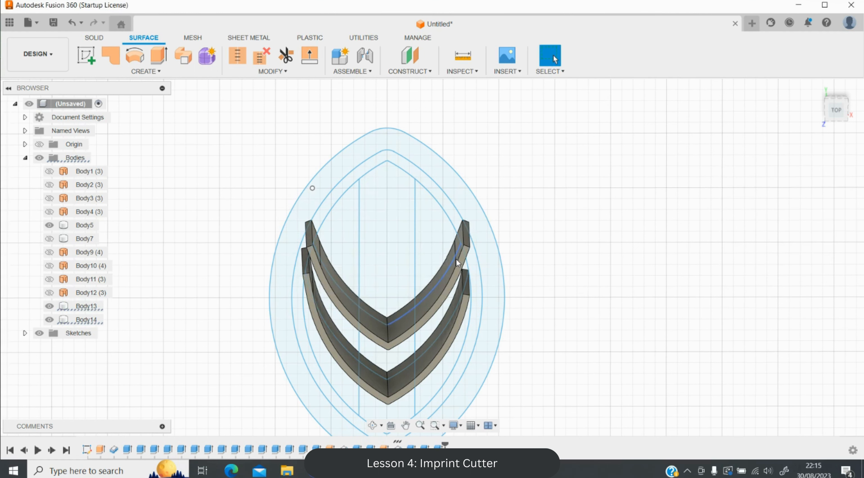
key("e")
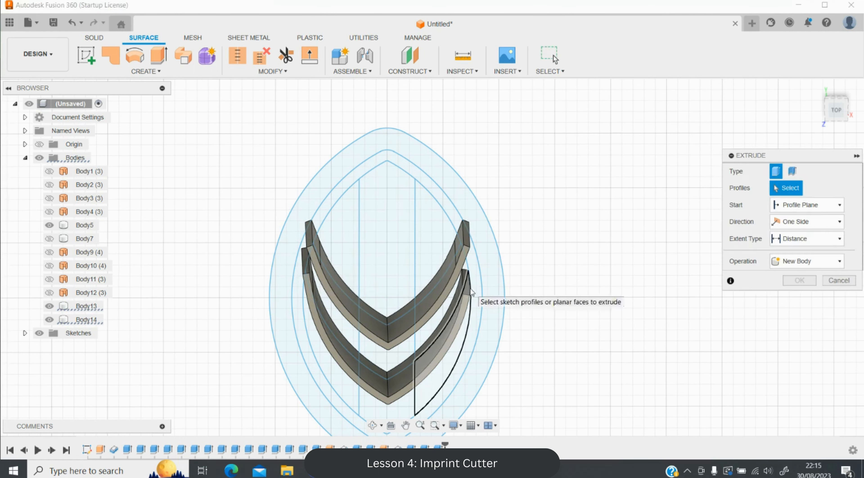
left_click(72, 23)
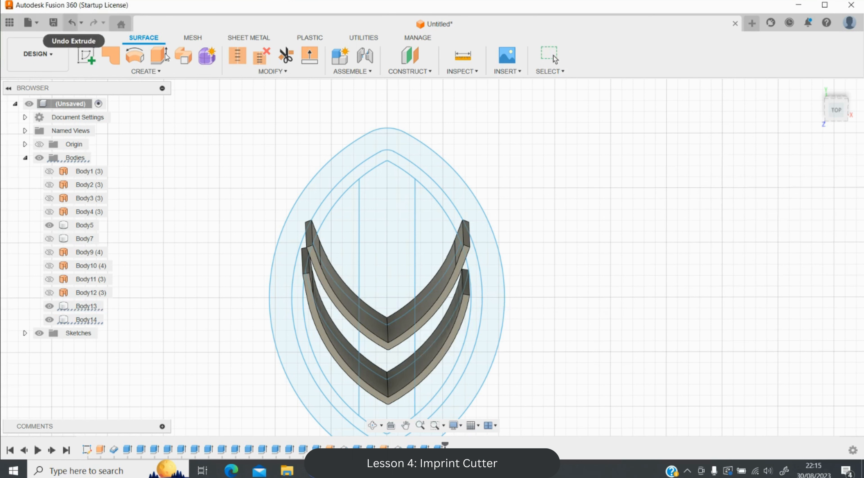
left_click(72, 23)
Extrude the lower V blade's right end face 2 mm and the upper blade's right end face past the outer leaf outline.
key("e")
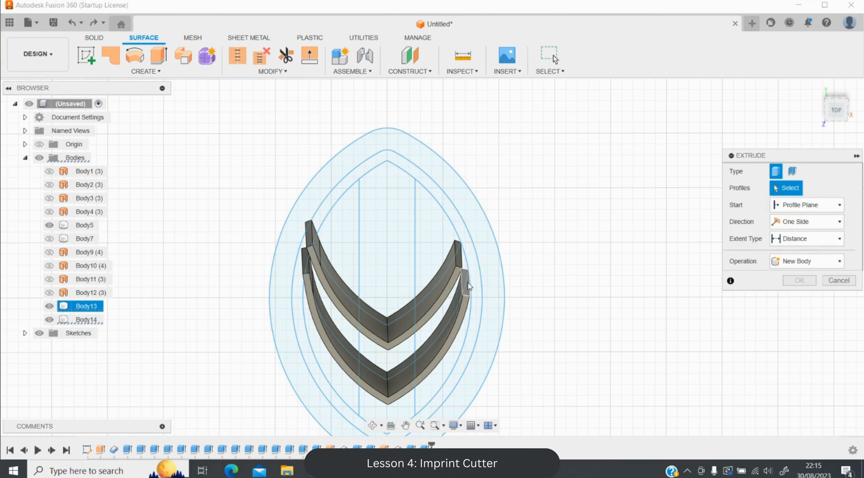
left_click(466, 287)
type("2")
key("Return")
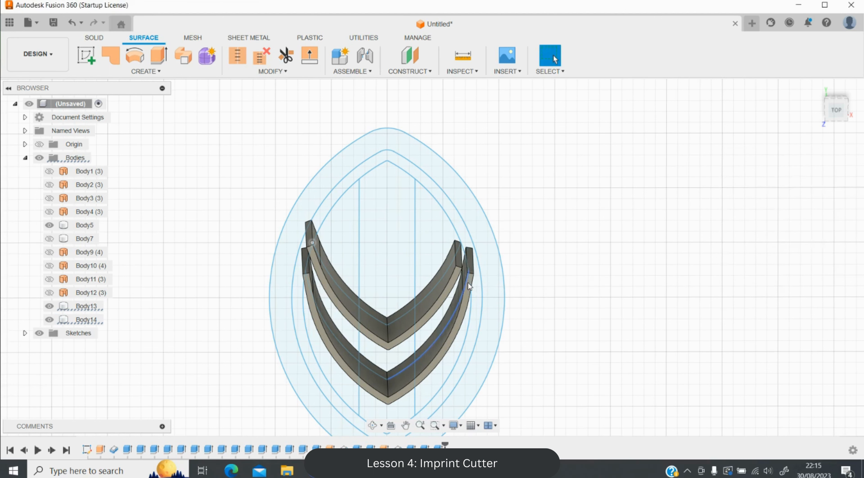
key("e")
left_click(457, 262)
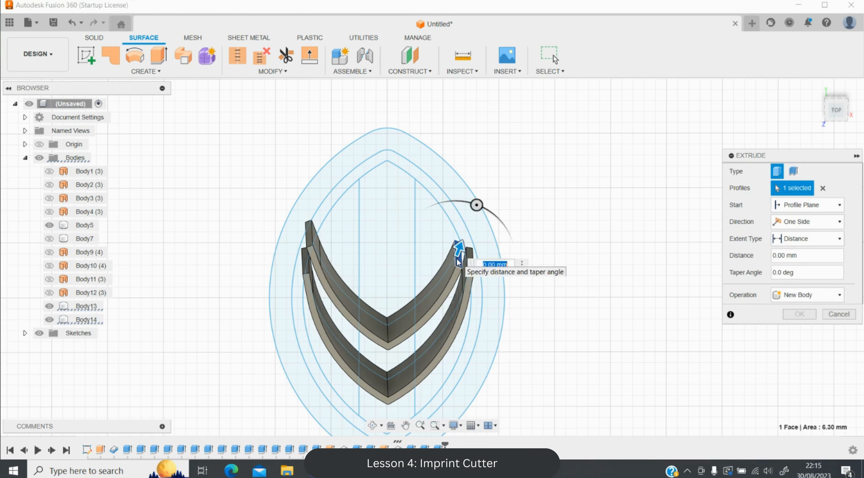
key("Return")
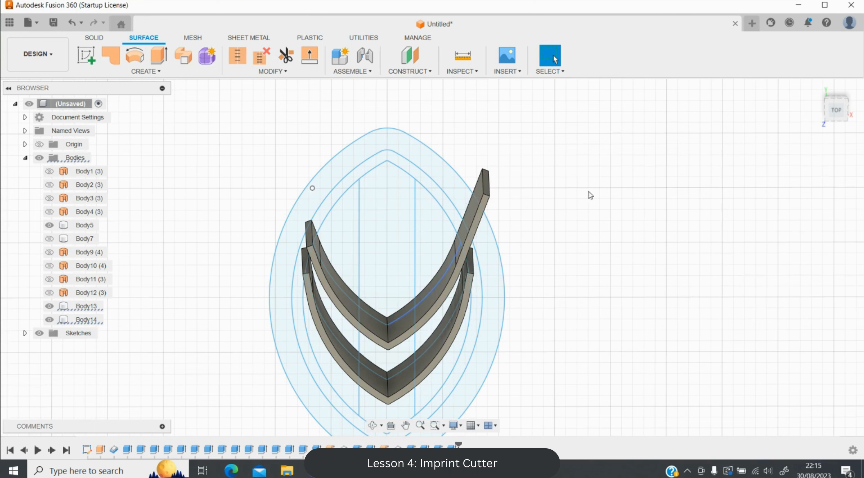
Try to trim the protruding blade ends by cutting with the small leaf's two rim profiles, extruded 20 mm.
left_click(836, 110)
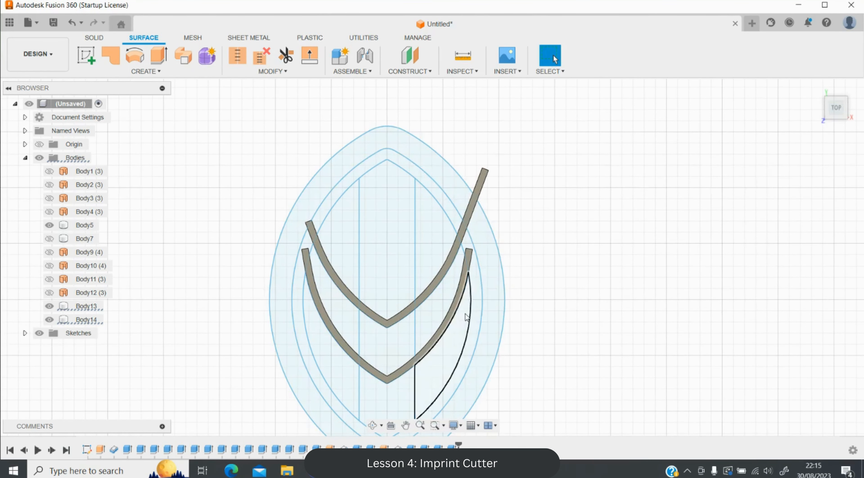
key("e")
left_click(477, 332)
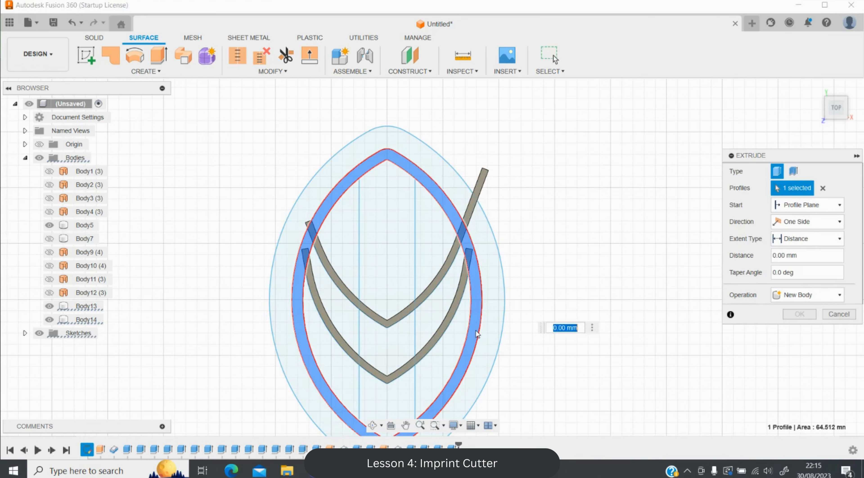
left_click(491, 317)
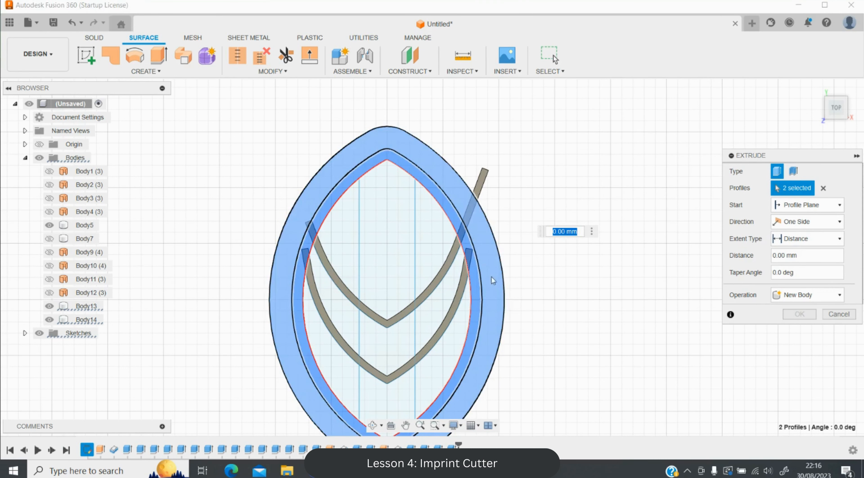
type("20")
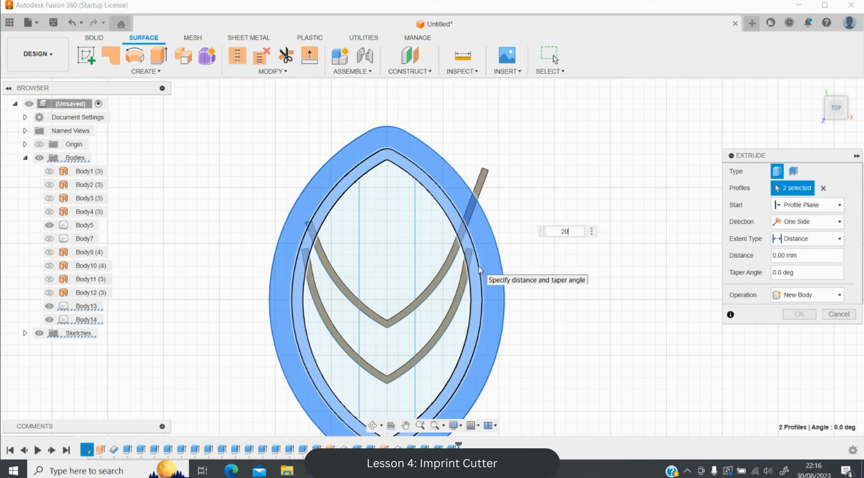
left_click(801, 331)
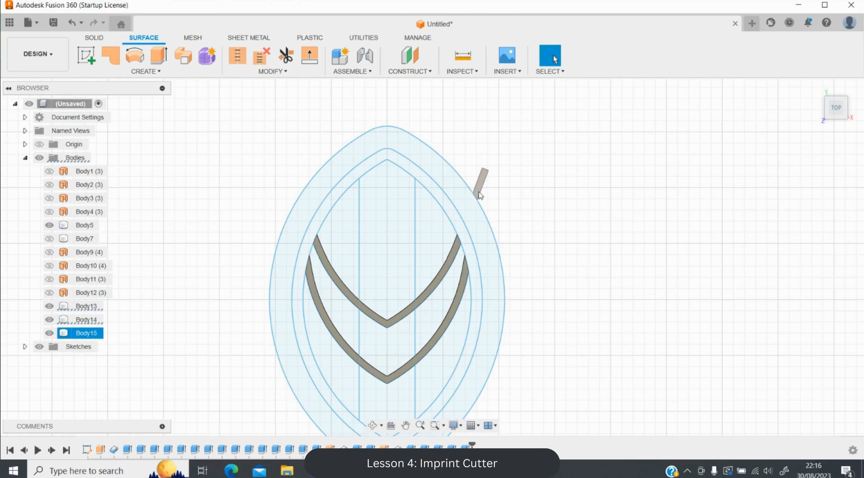
Try to cut away the leftover blade stub outside the leaf by -20 mm, and undo both this and the rim-profile cut.
left_click(49, 333)
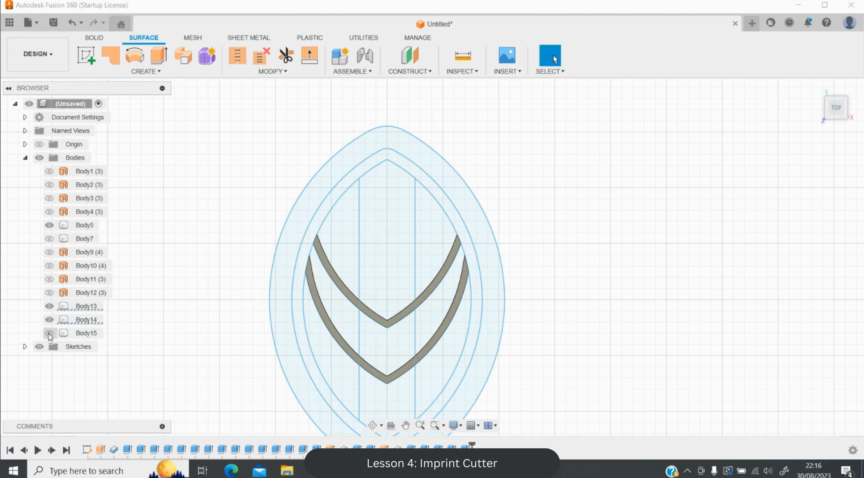
left_click(49, 333)
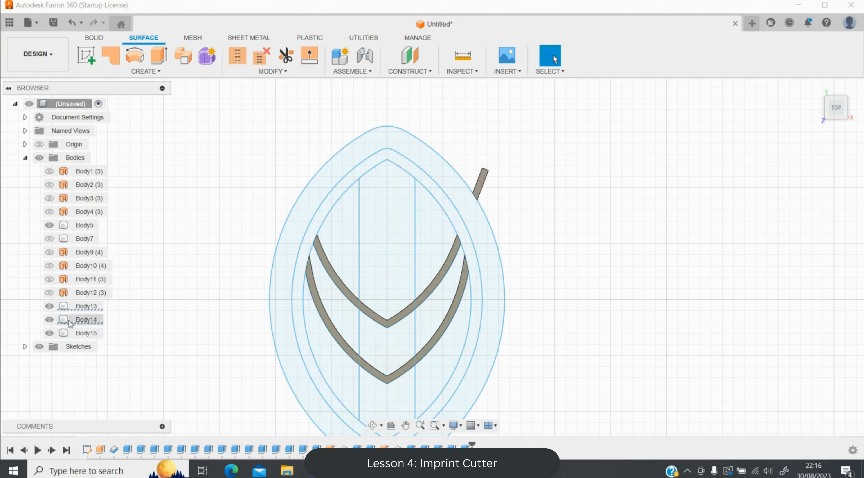
key("e")
left_click(481, 190)
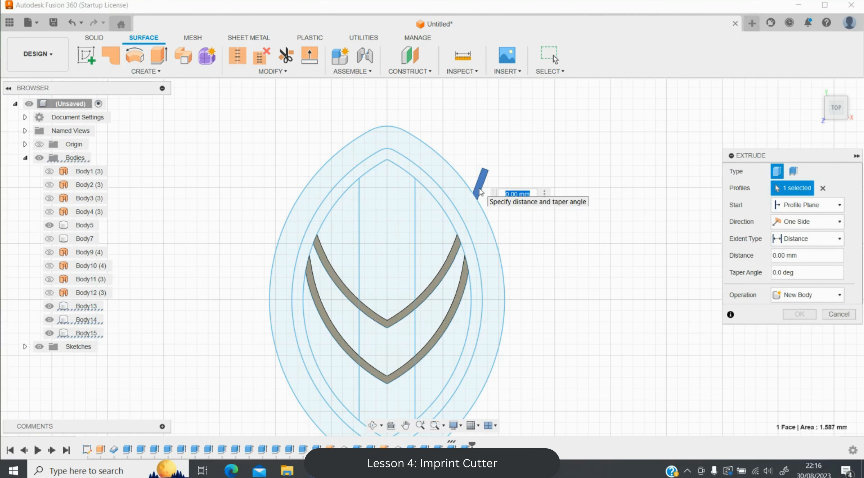
type("-20")
key("Return")
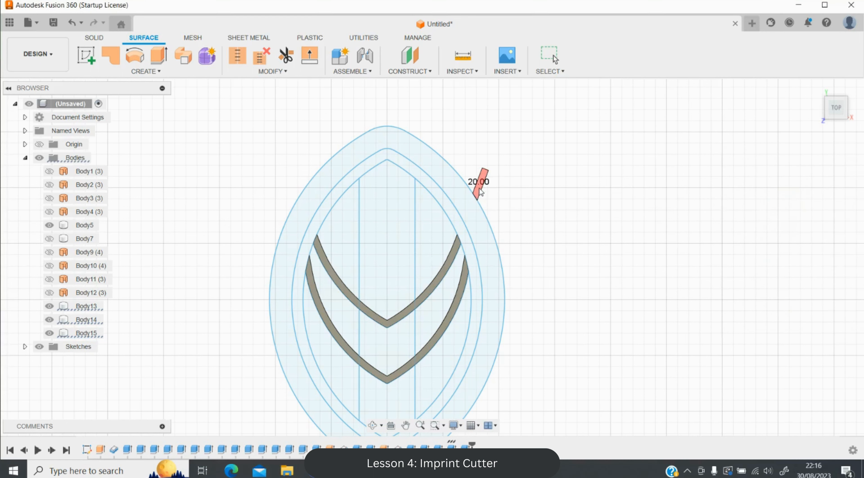
left_click(72, 23)
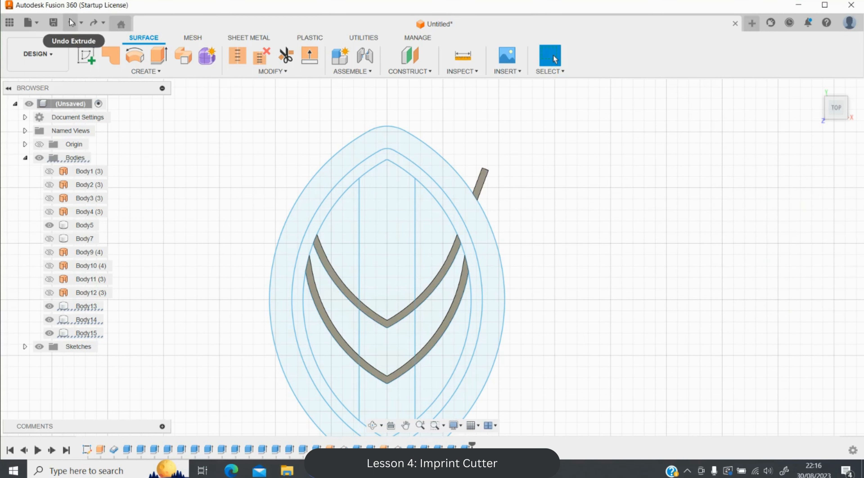
left_click(71, 23)
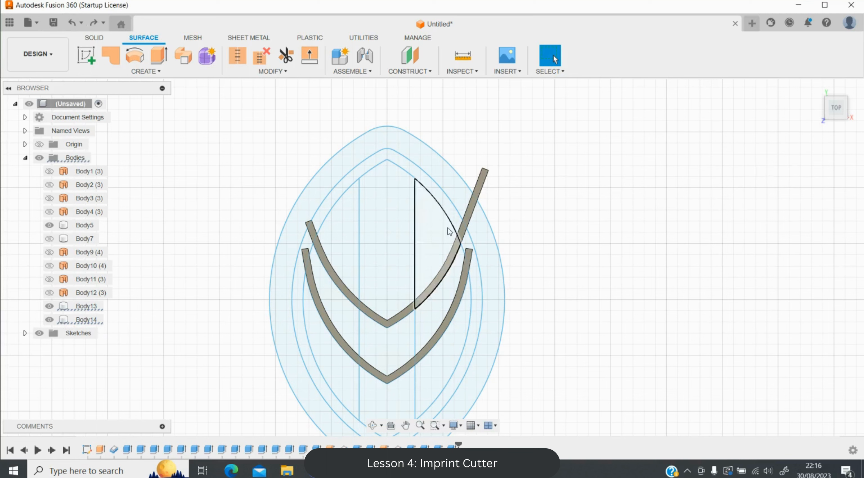
Try to cut the small leaf's upper V-shaped blade by -20 mm from its top face.
key("e")
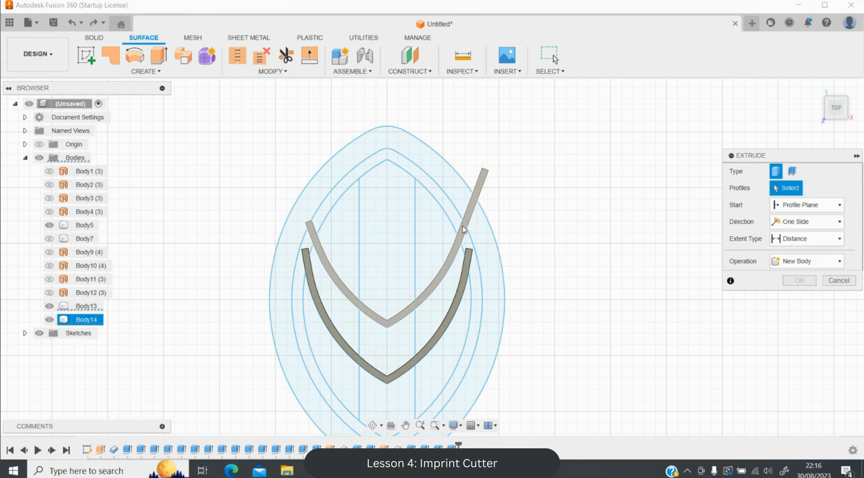
left_click(484, 184)
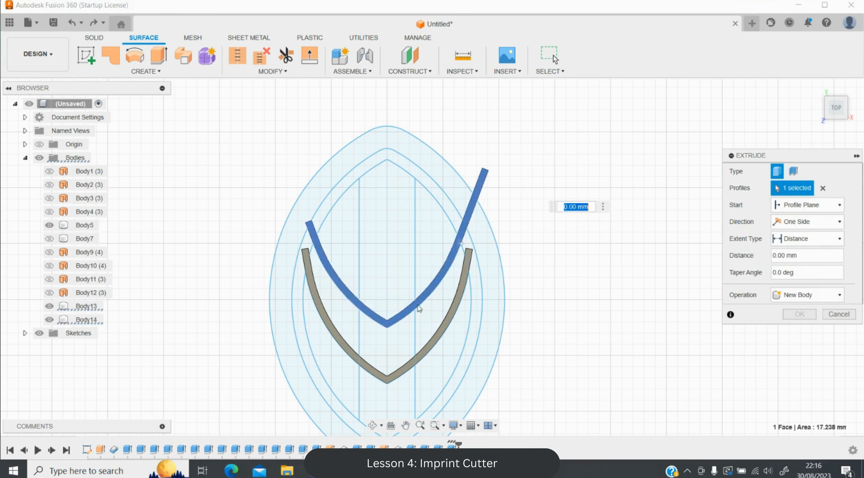
type("-20")
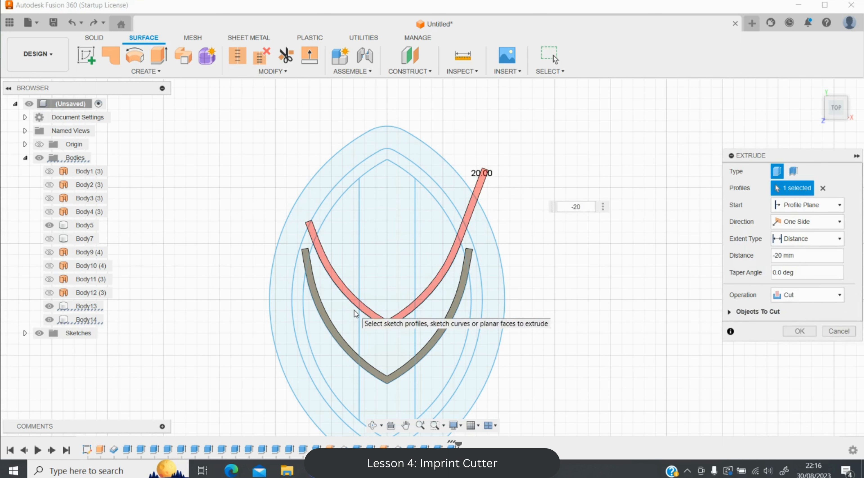
key("Return")
Restore the undone rim-profile cut and cut away the leftover blade stub outside the small leaf by -20 mm.
left_click(94, 23)
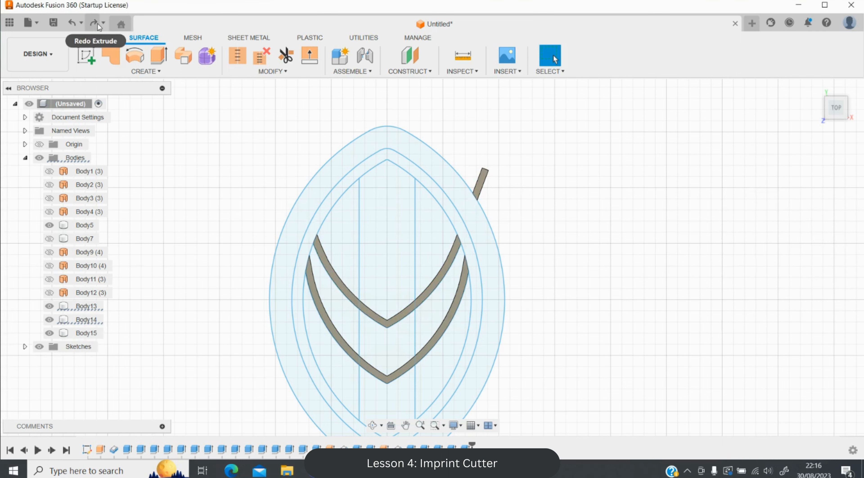
key("e")
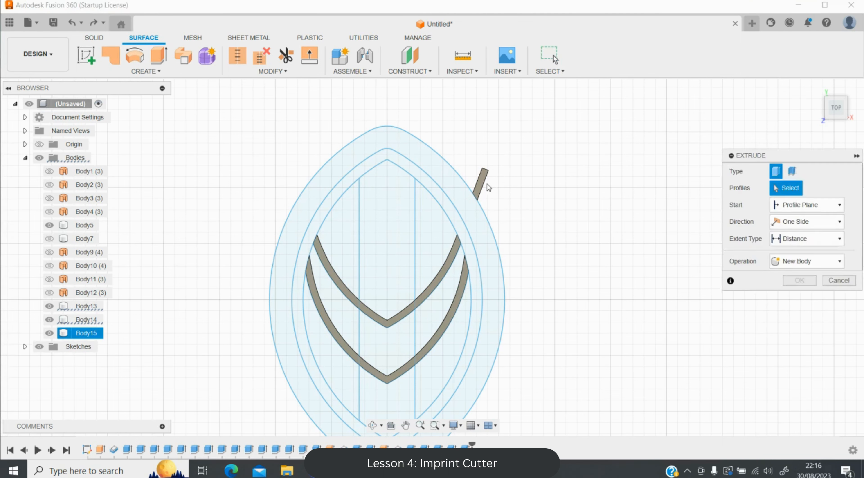
left_click(484, 189)
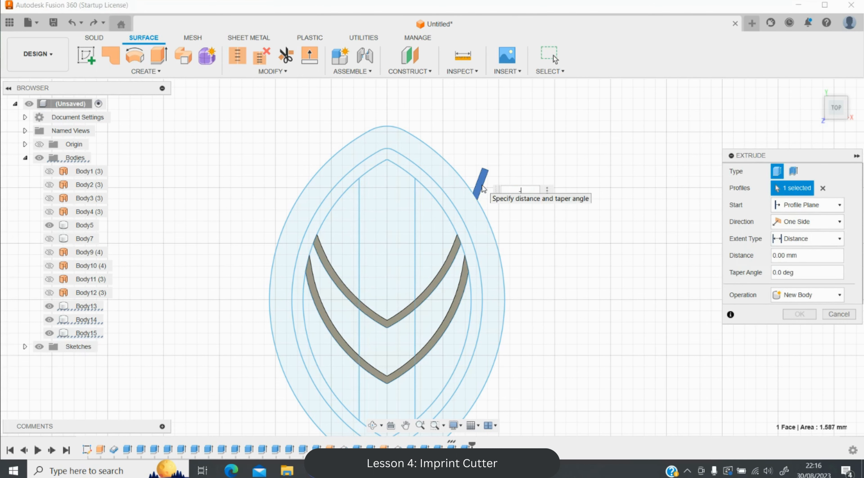
type("-20")
key("Return")
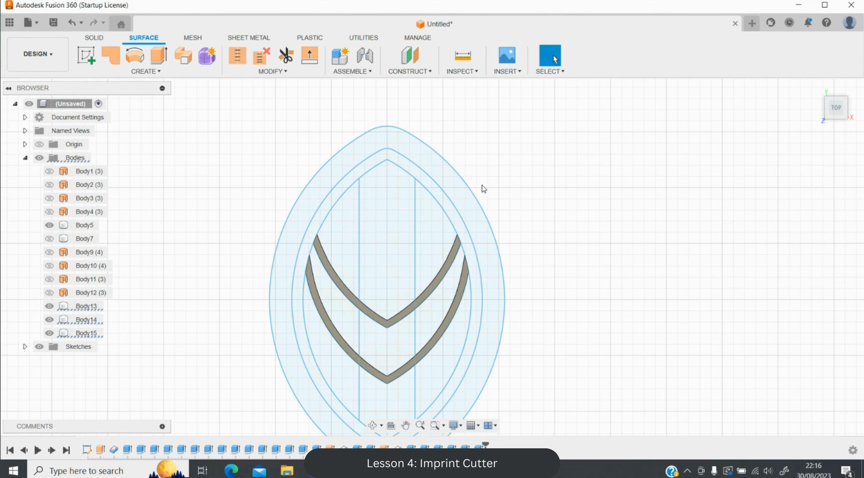
Extrude the small leaf's three central strip profiles 2 mm and join them to the V-shaped blades.
scroll(482, 185, "down", 3)
scroll(487, 245, "up", 3)
key("e")
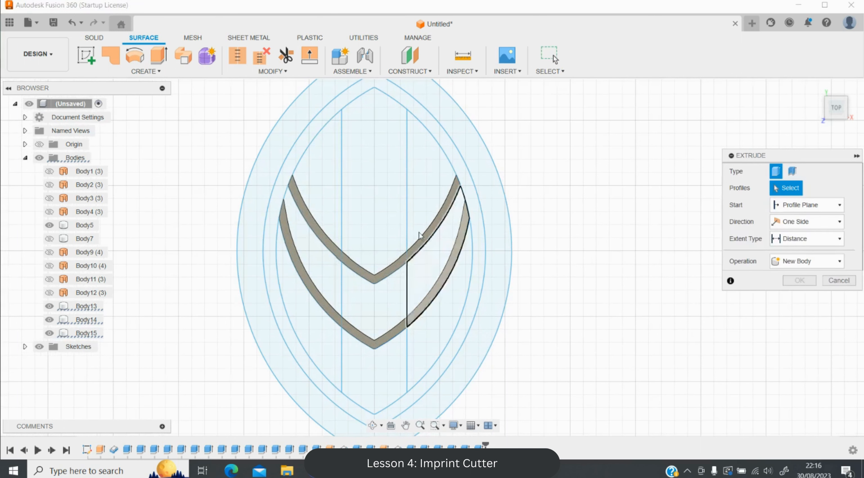
left_click(367, 184)
left_click(367, 309)
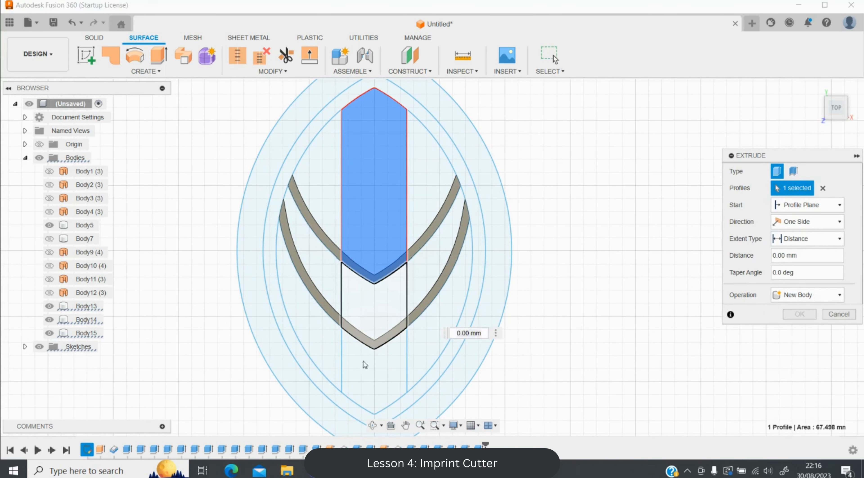
left_click(363, 391)
type("2")
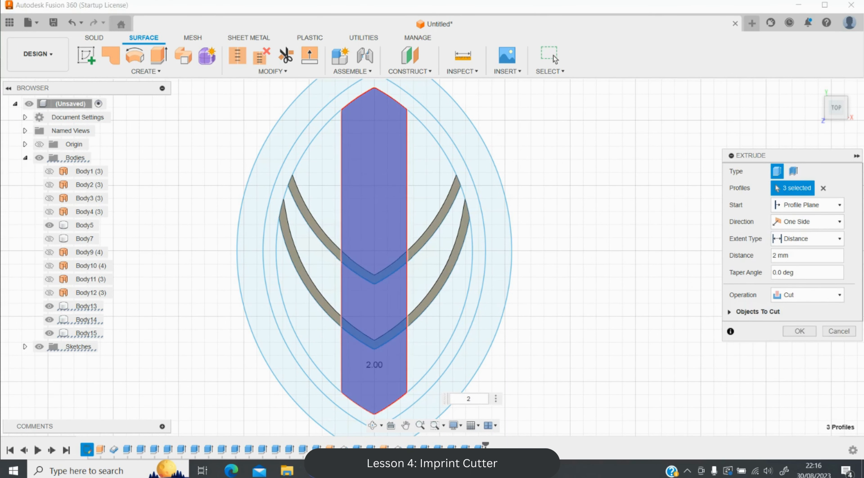
left_click(814, 293)
left_click(802, 308)
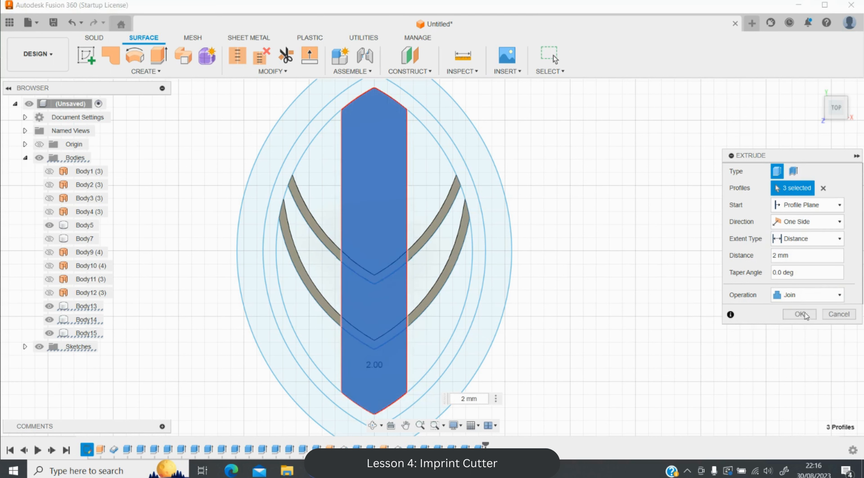
left_click(805, 314)
Extrude the small leaf's inner outline 12 mm as a surface.
left_click(158, 55)
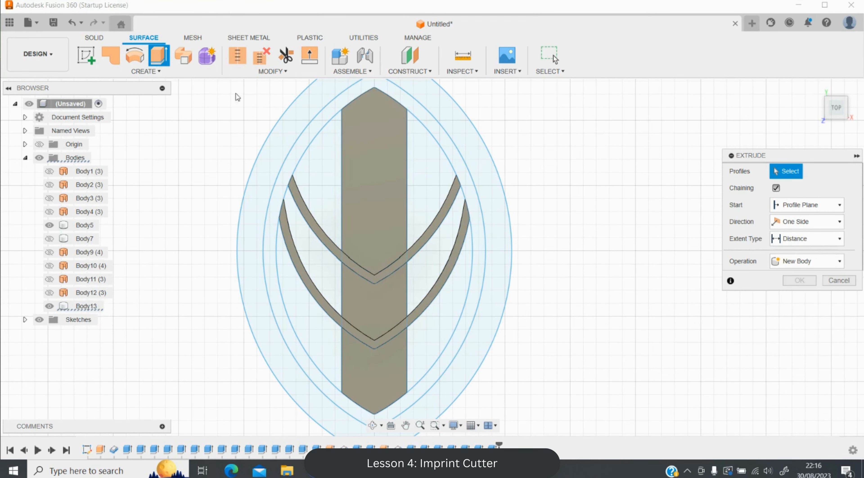
left_click(473, 267)
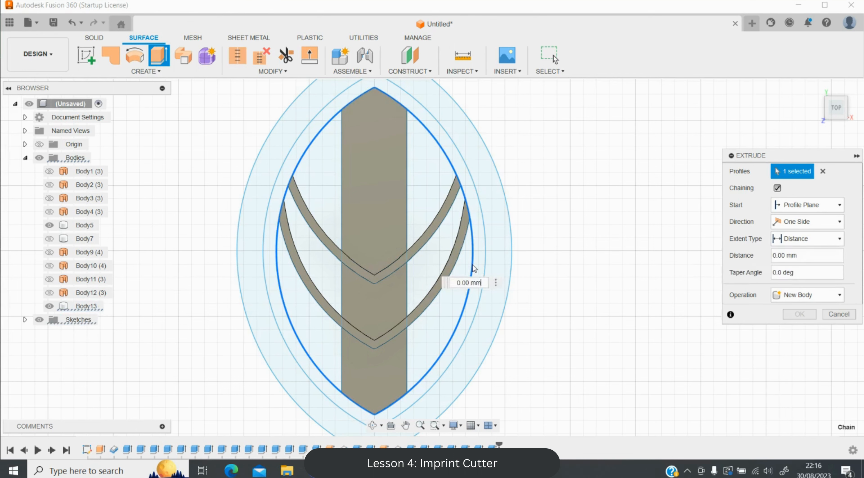
type("12")
key("Return")
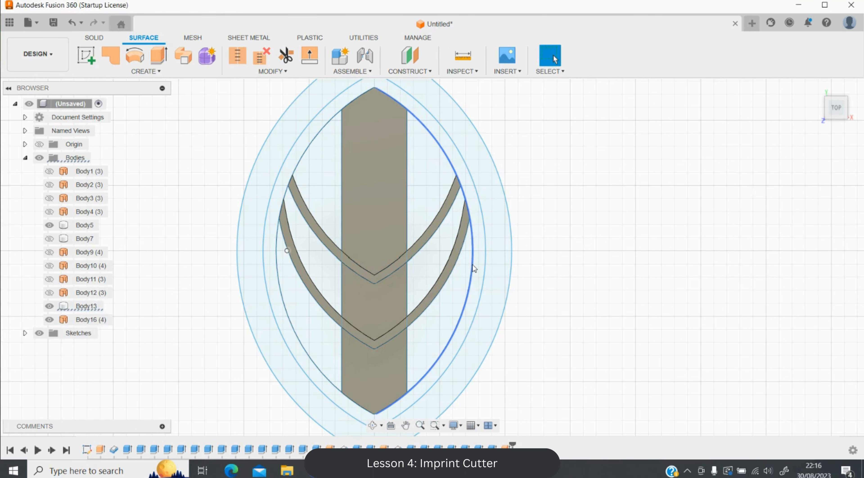
Thicken the small leaf's inner outline surface outward by 0.44 mm and join it to the blade body.
left_click(468, 278)
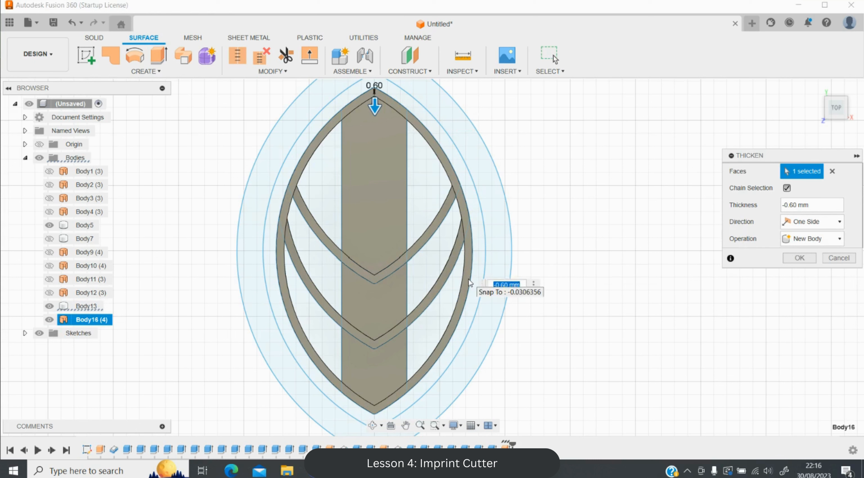
type("44")
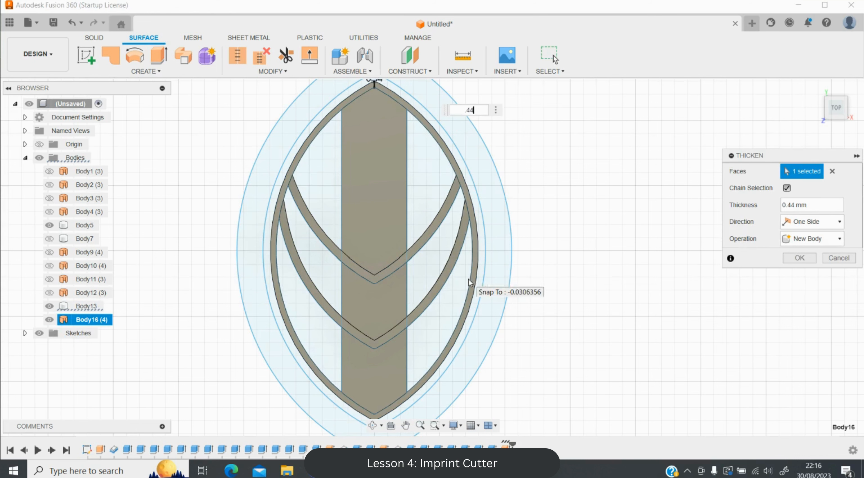
left_click(812, 239)
left_click(799, 256)
left_click(811, 256)
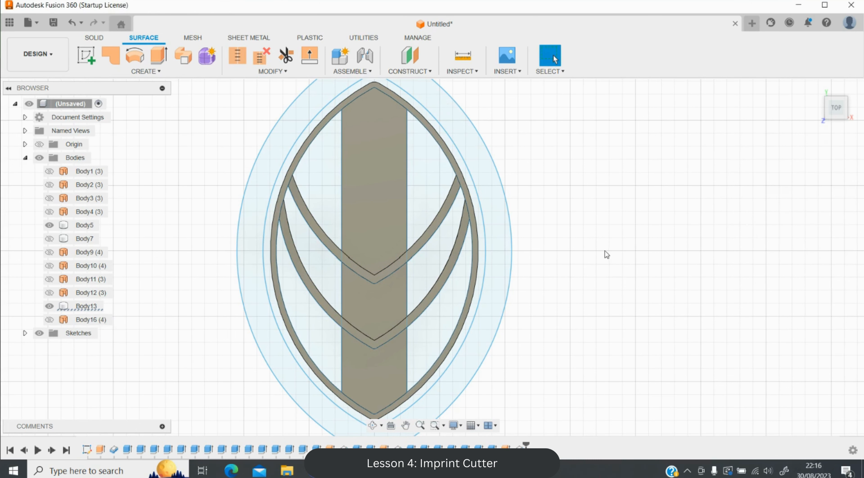
Extrude the narrow rim profile around the small leaf's inner outline 10 mm and join it to the body.
key("e")
left_click(464, 340)
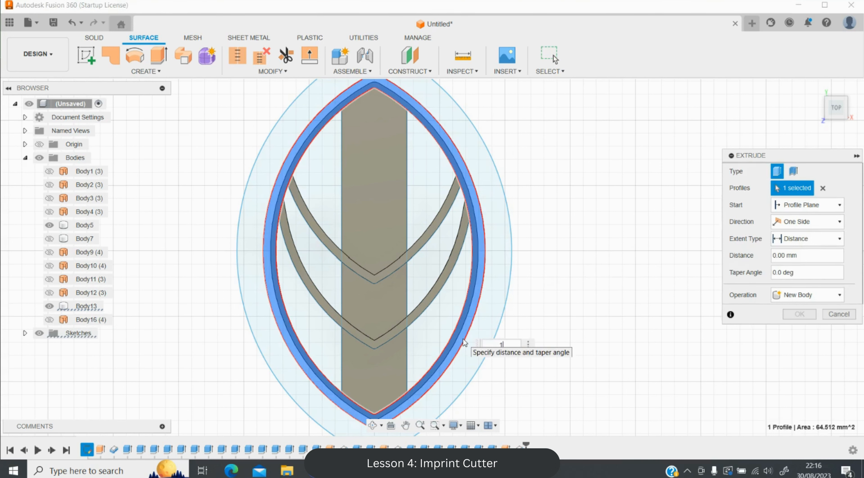
left_click(807, 295)
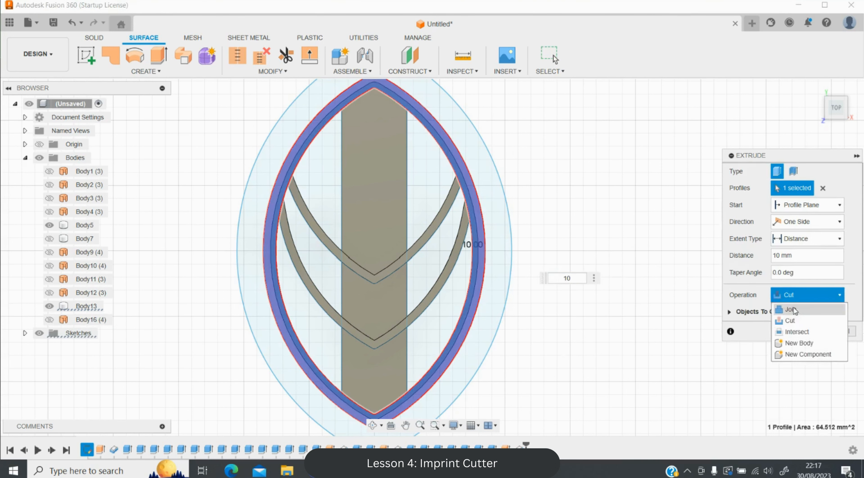
left_click(796, 307)
left_click(798, 315)
Extrude the small leaf's wide outer rim profile and join it to the body.
key("e")
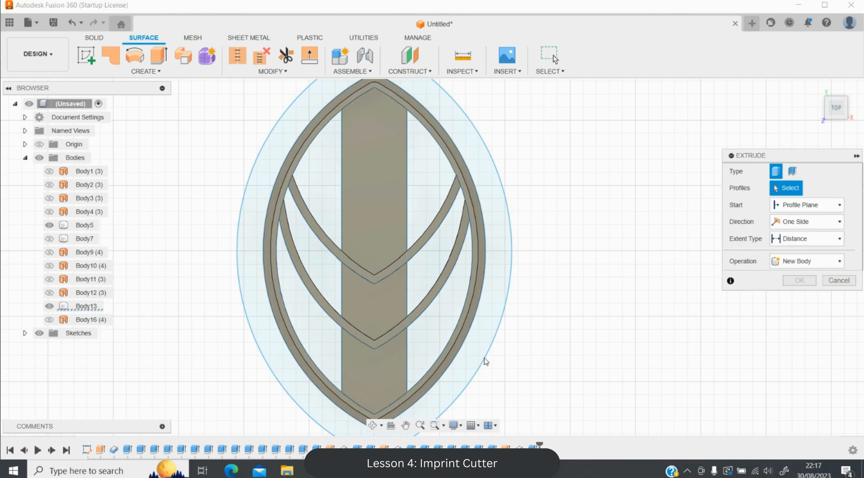
left_click(471, 362)
left_click(808, 294)
left_click(796, 307)
left_click(799, 315)
Open Sketch1 for editing.
scroll(588, 264, "down", 8)
mouse_move(633, 244)
left_mouse_down()
mouse_move(494, 296)
mouse_move(496, 322)
left_mouse_up()
left_click(449, 346)
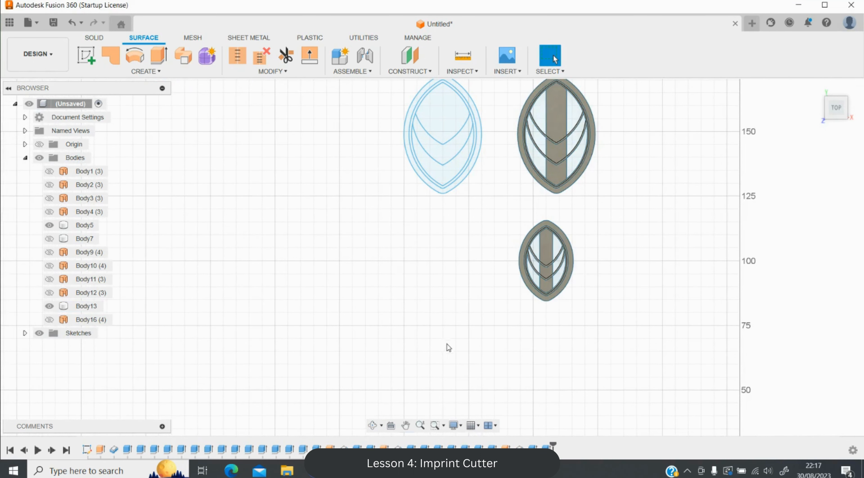
left_click(405, 424)
left_click_drag(675, 265, 488, 341)
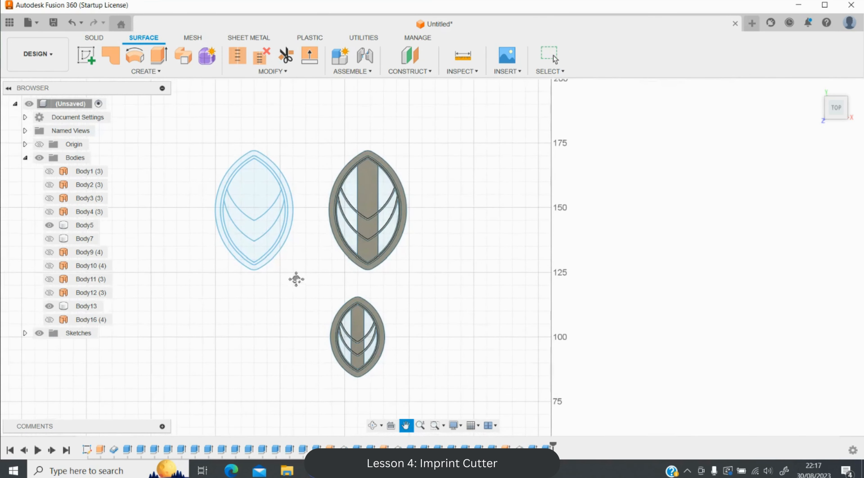
key("Escape")
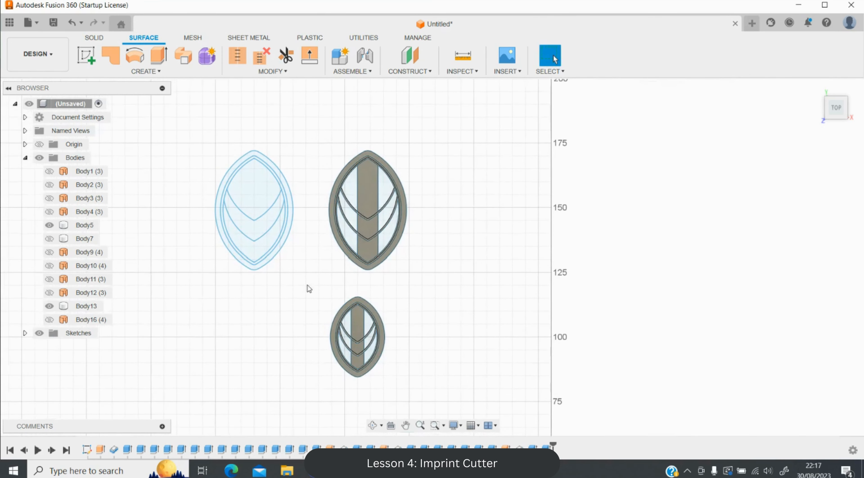
left_click(26, 333)
left_click(82, 348)
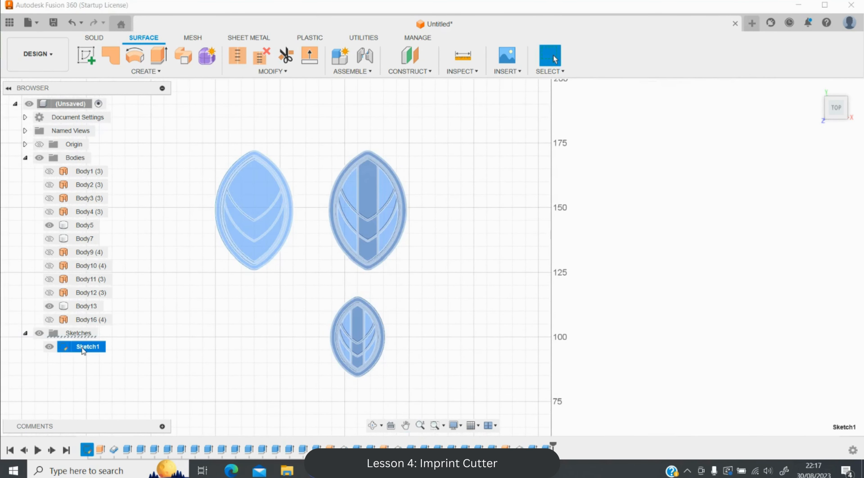
right_click(82, 348)
left_click(113, 168)
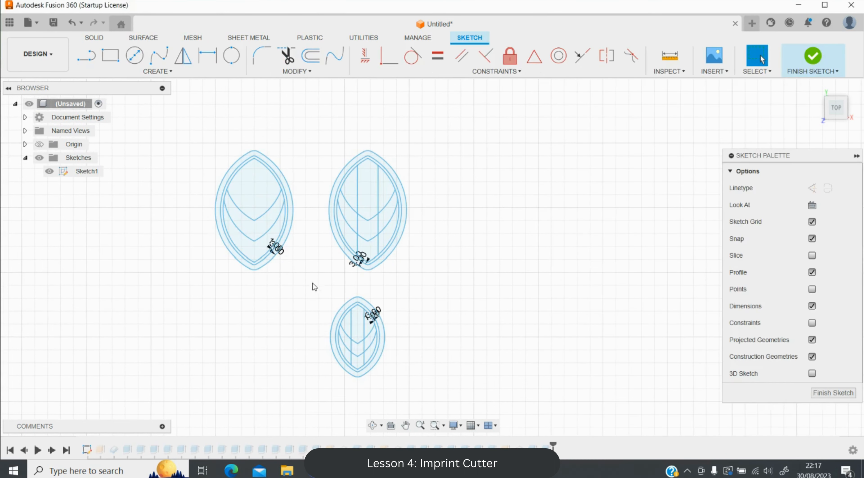
Copy all of the small leaf's sketch geometry, move the copy -35 mm along X, and finish the sketch.
left_click_drag(312, 285, 426, 391)
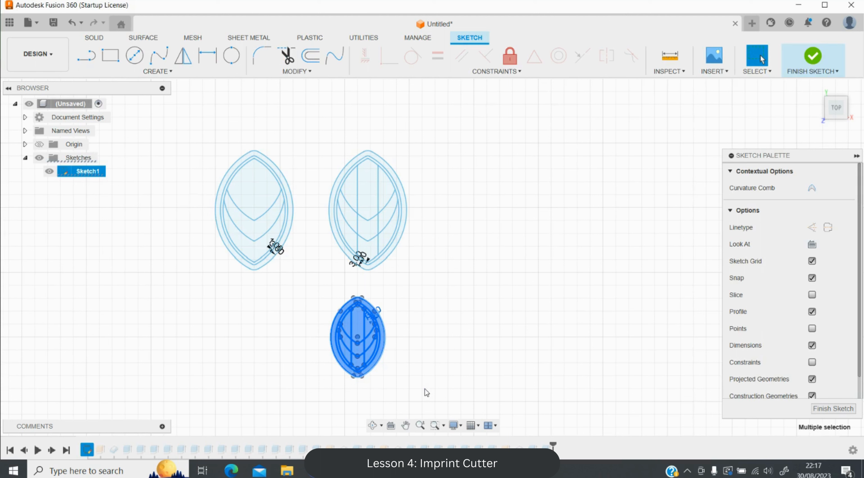
key("m")
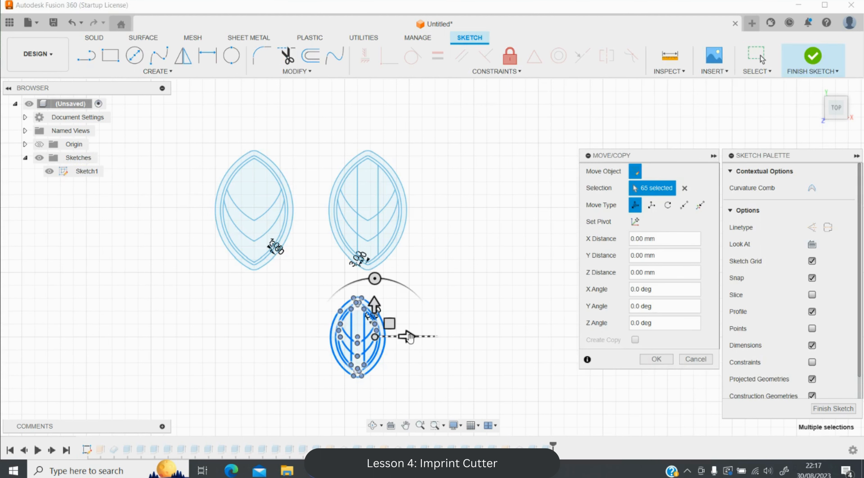
left_click_drag(383, 337, 290, 339)
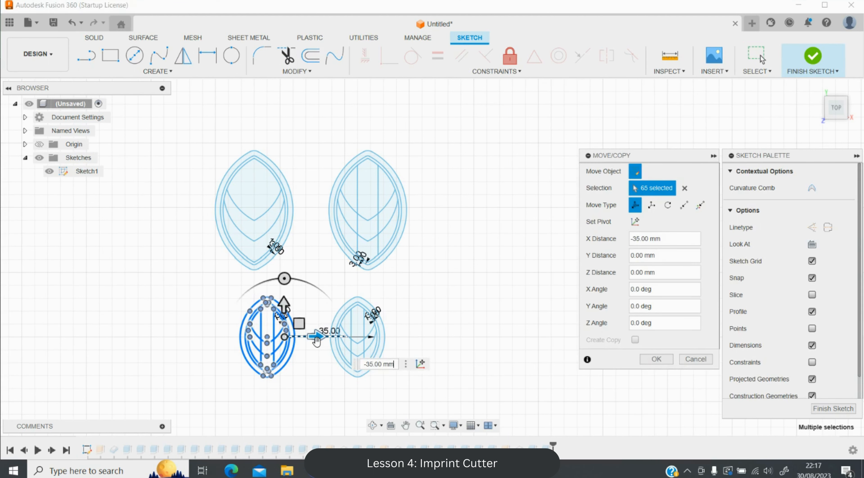
key("Return")
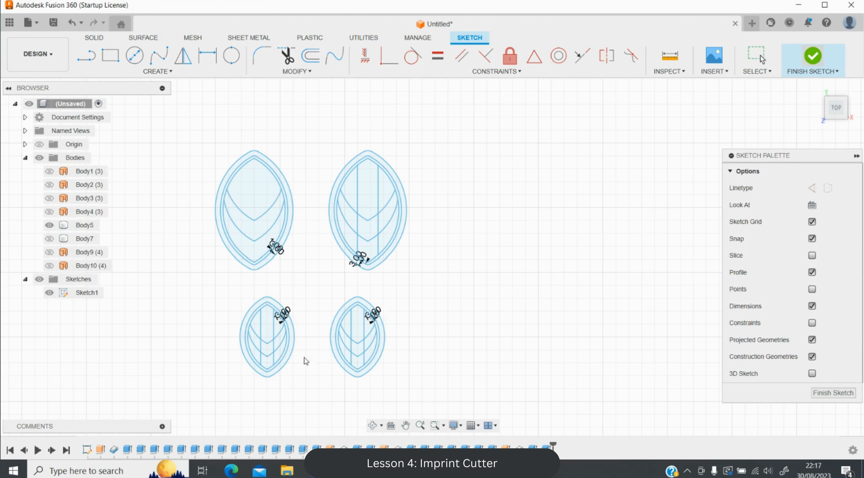
Extrude the copied small leaf's two V-shaped curves 10 mm as surfaces.
scroll(222, 376, "up", 5)
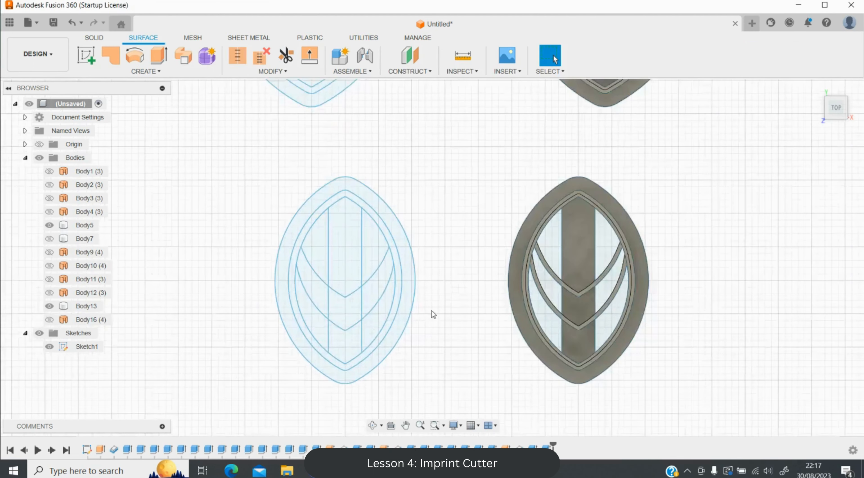
scroll(433, 314, "up", 4)
left_click(163, 50)
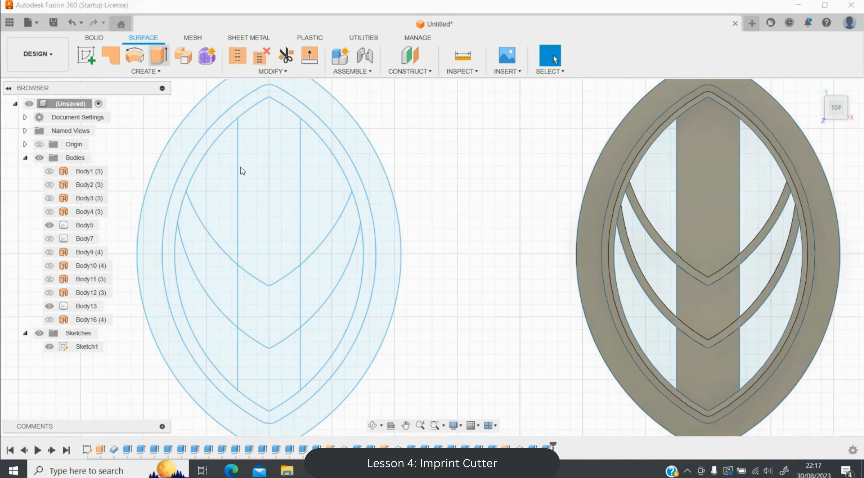
left_click(275, 281)
left_click(278, 347)
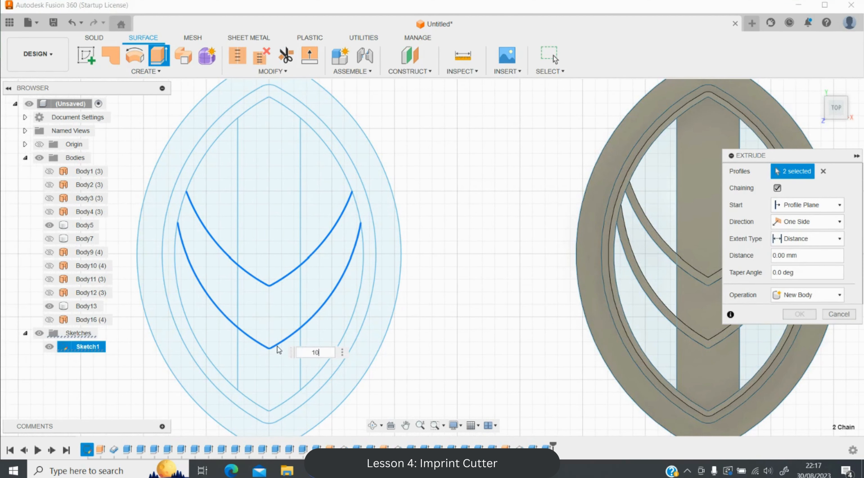
type("10")
key("Return")
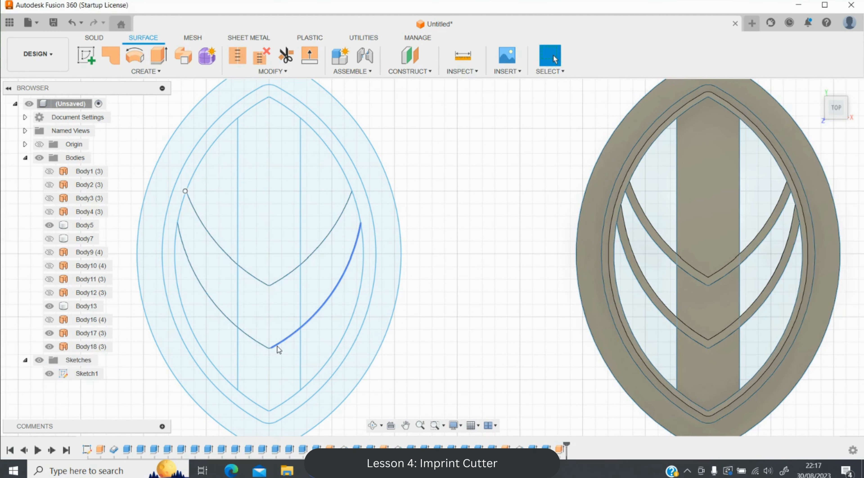
Thicken the copied small leaf's two V-shaped surfaces symmetrically by 0.3 mm as new bodies.
key("t")
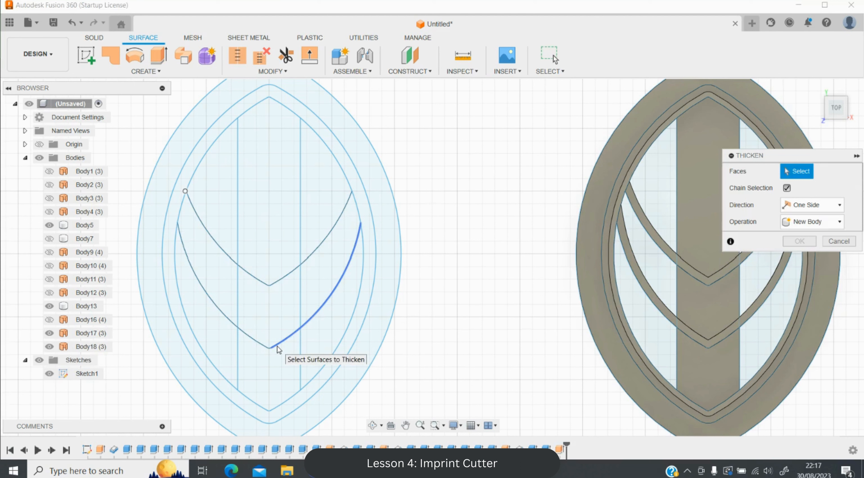
left_click(293, 333)
left_click(805, 227)
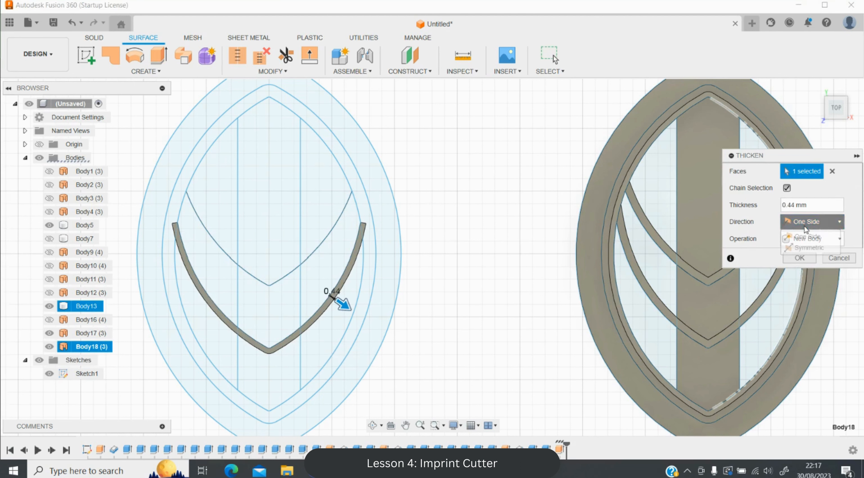
left_click(801, 247)
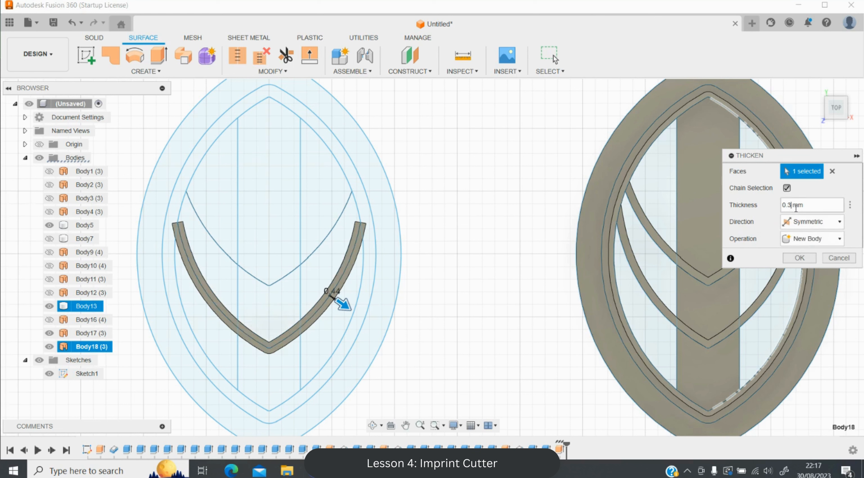
key("Return")
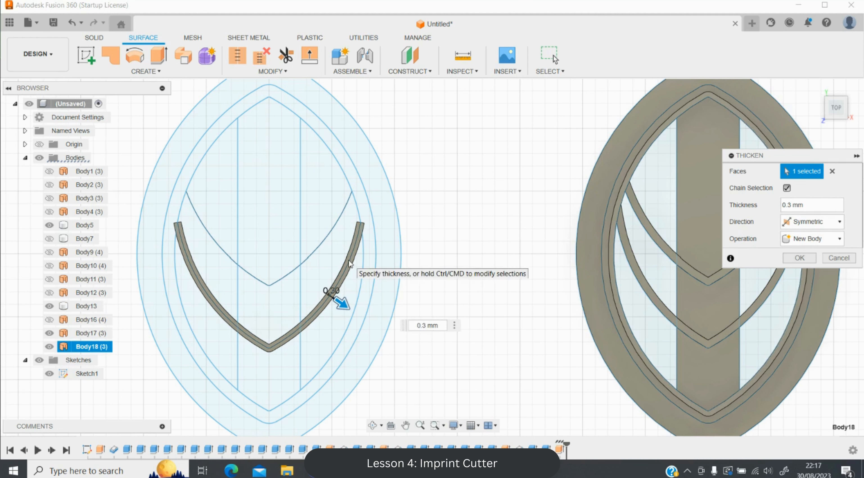
key("Return")
left_click(302, 257)
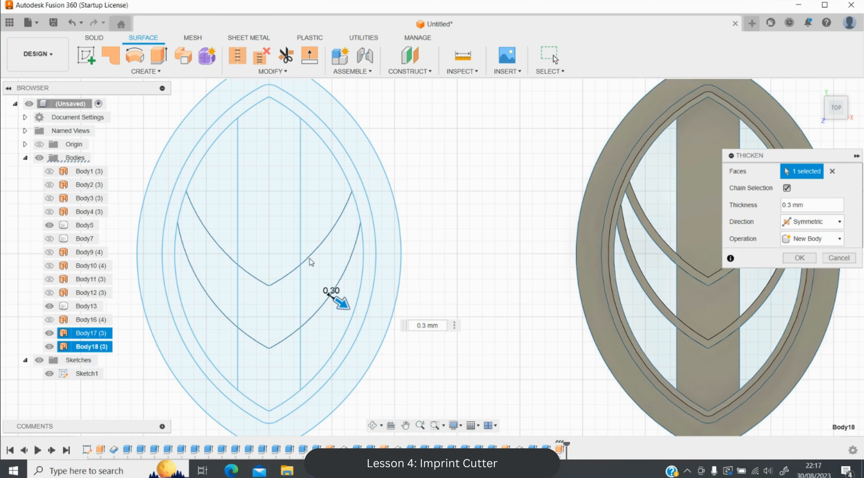
left_click(805, 262)
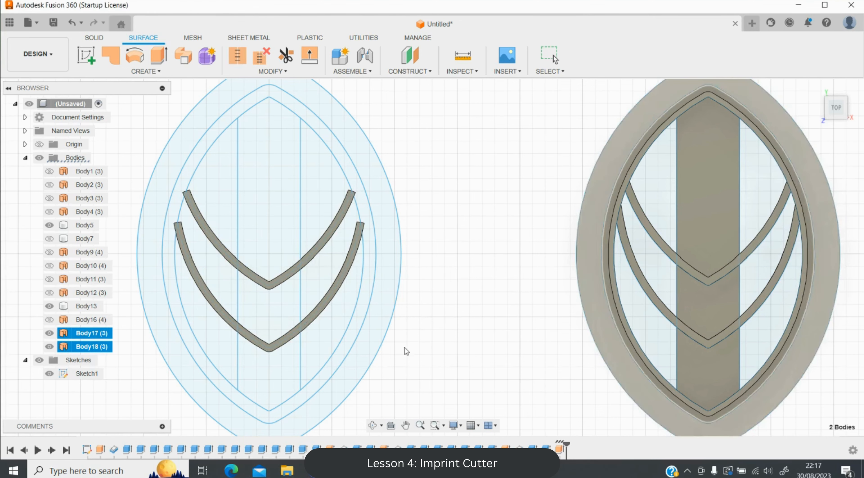
Extrude the left end faces of both V-shaped blades 2 mm to extend them past the leaf's inner outline.
left_click(372, 426)
left_click_drag(406, 217, 405, 237)
key("e")
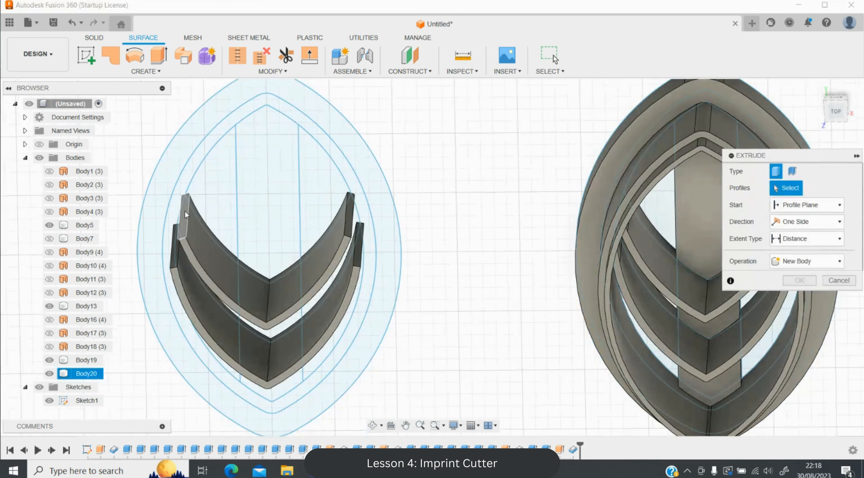
left_click(185, 212)
type("2")
key("Return")
key("e")
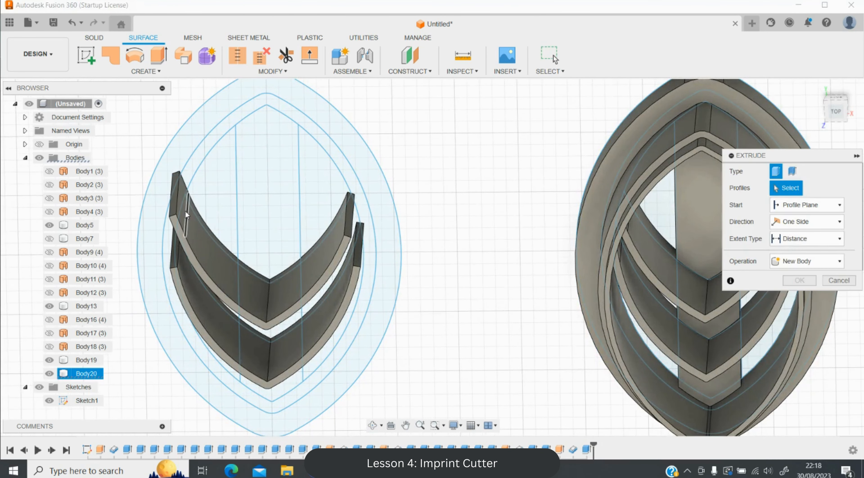
left_click(175, 252)
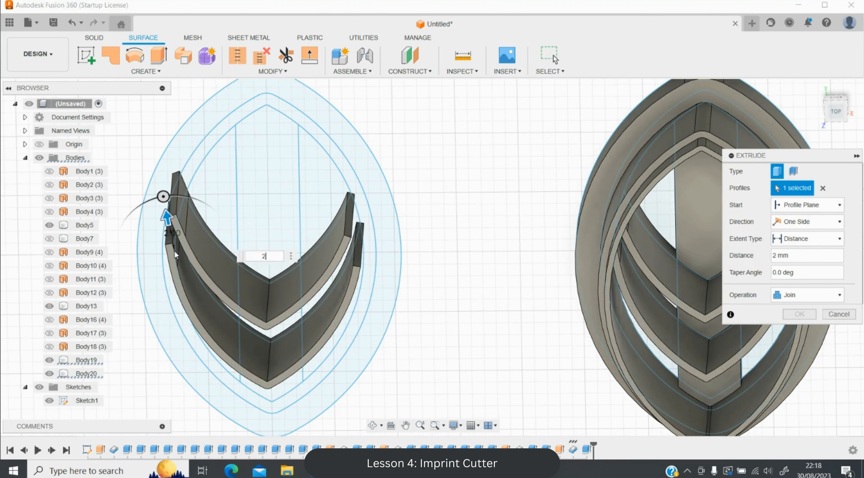
key("Escape")
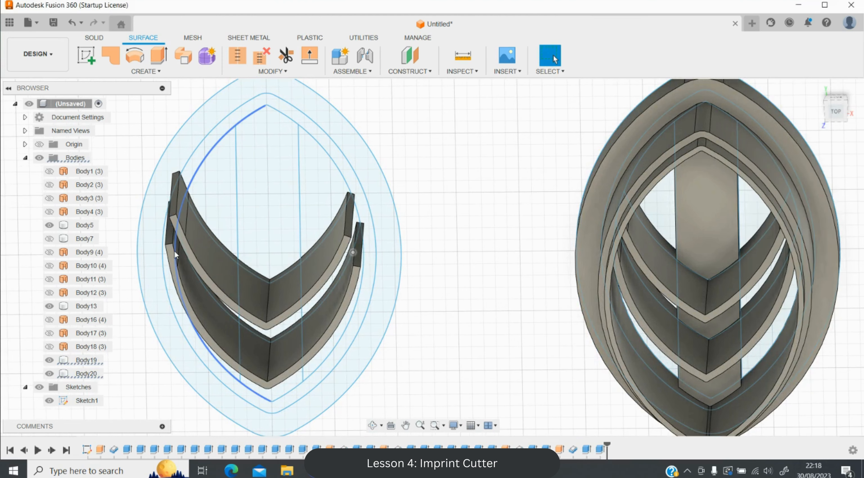
key("o")
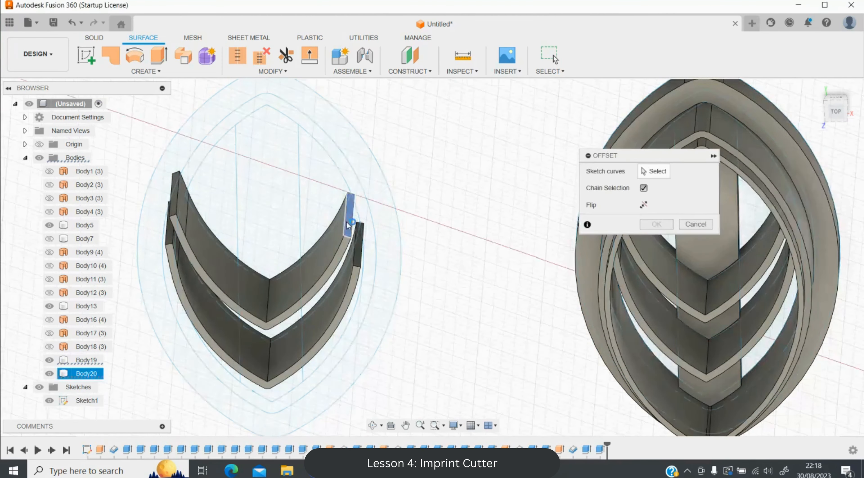
left_click(348, 225)
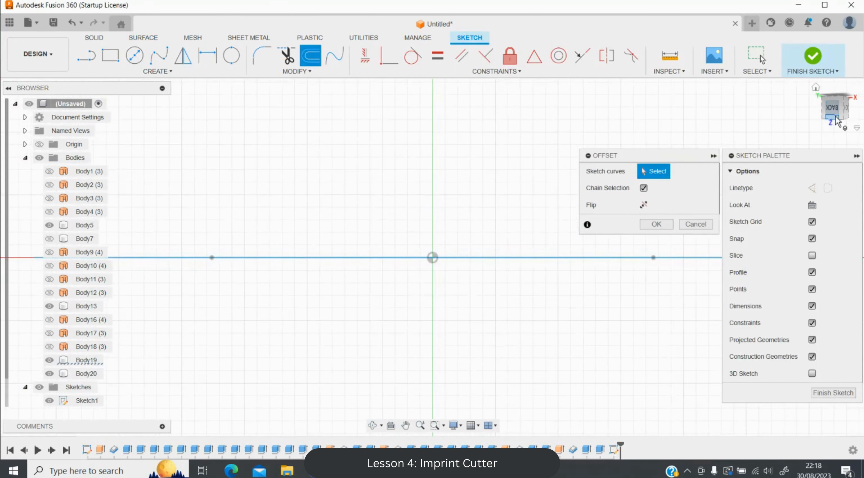
left_click(834, 120)
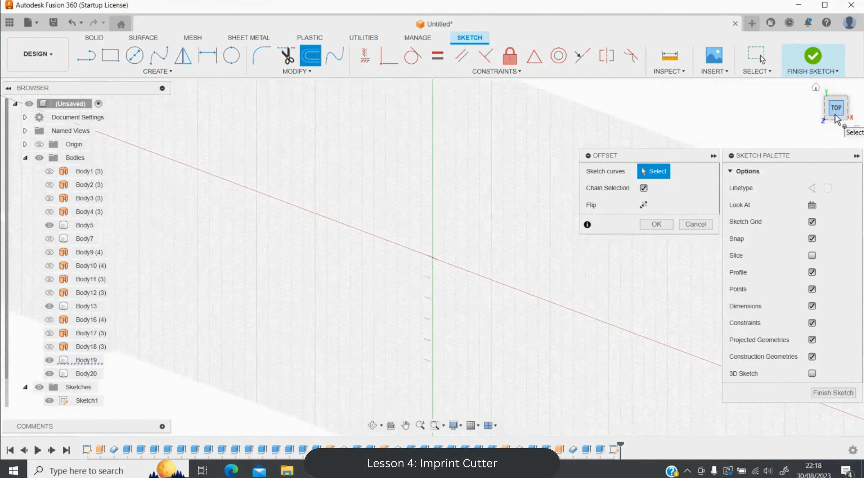
key("Escape")
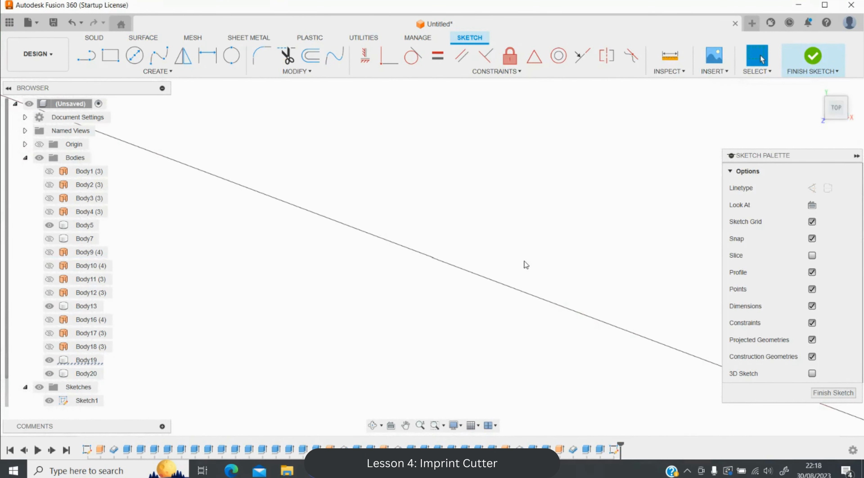
left_click(813, 50)
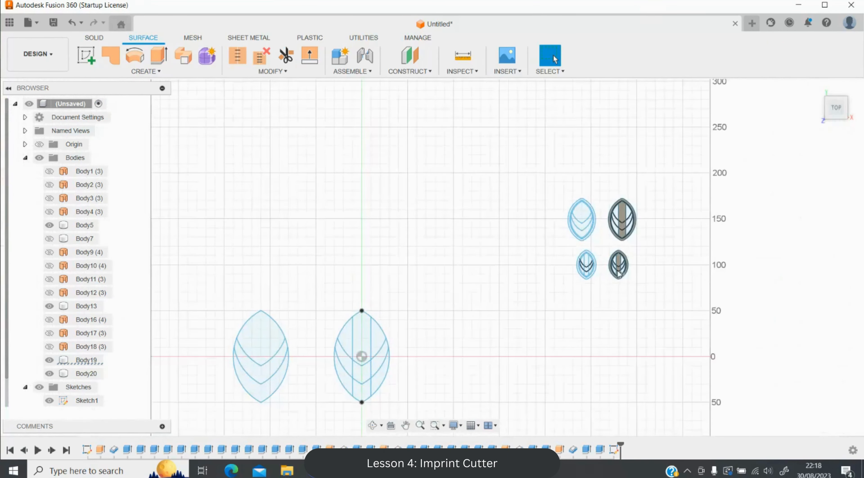
Extrude the right end faces of both V-shaped blades 2 mm to extend them past the leaf's inner outline.
scroll(618, 271, "up", 8)
scroll(553, 251, "up", 3)
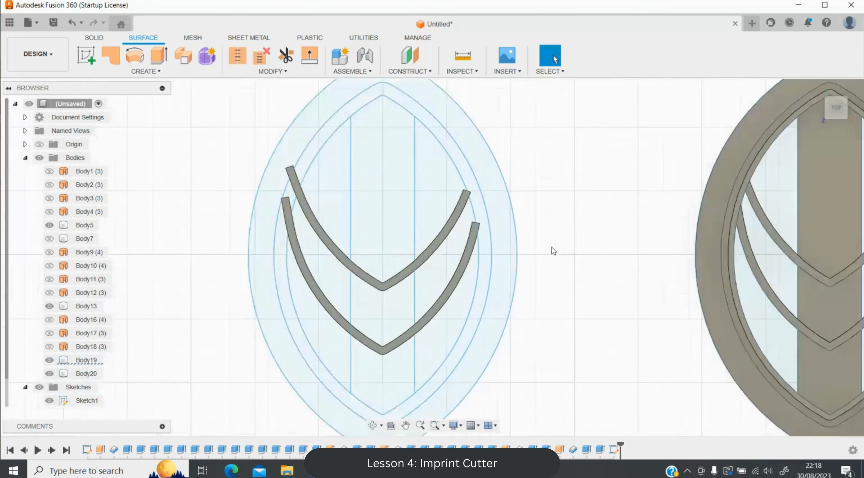
scroll(339, 187, "up", 5)
left_click(364, 421)
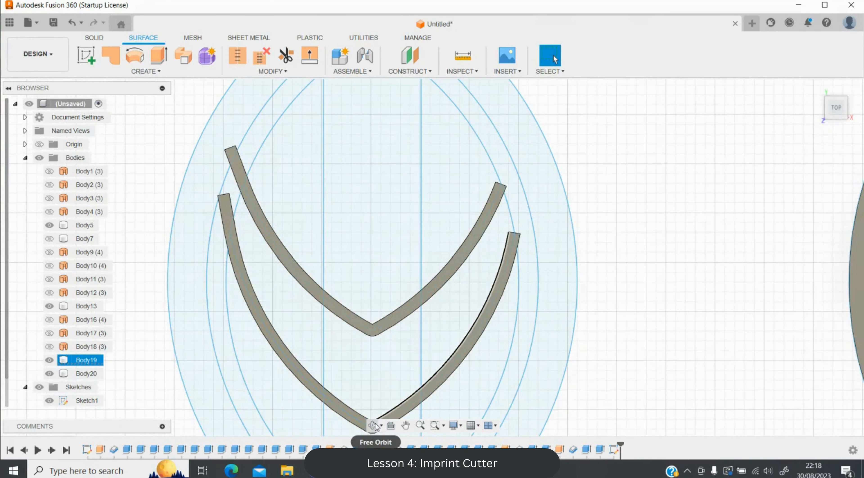
left_click(373, 425)
left_click_drag(410, 207, 409, 218)
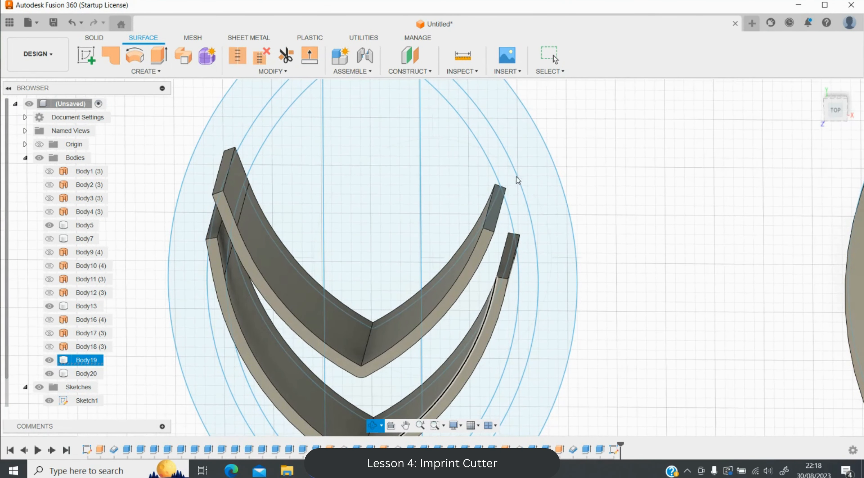
key("e")
left_click(496, 205)
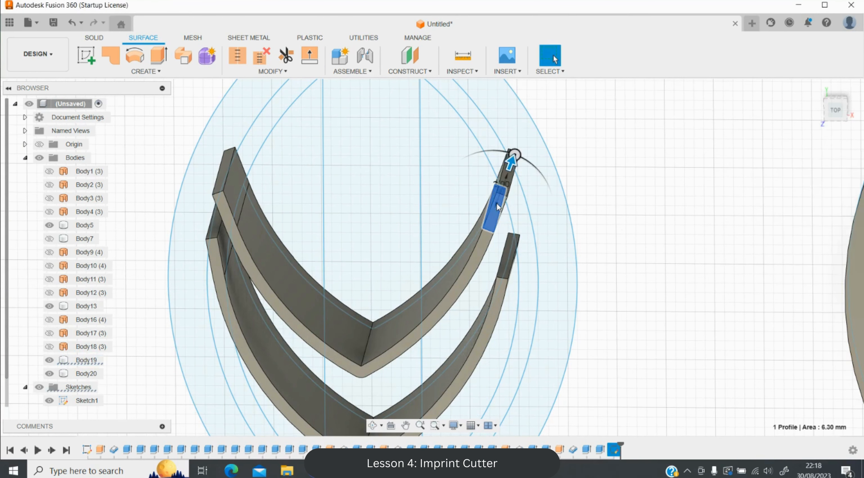
left_click(496, 202)
left_click(510, 263)
type("2")
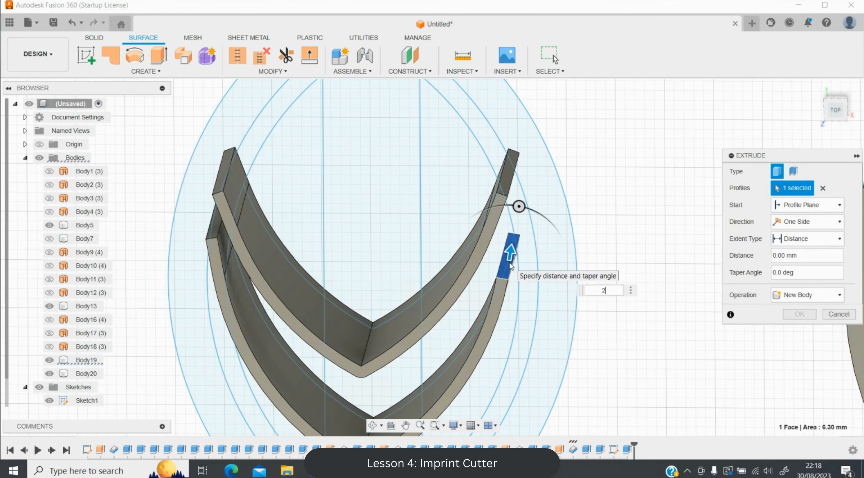
key("Return")
Cut the protruding blade ends by extruding the copied leaf's two outer rim profiles 20 mm.
key("e")
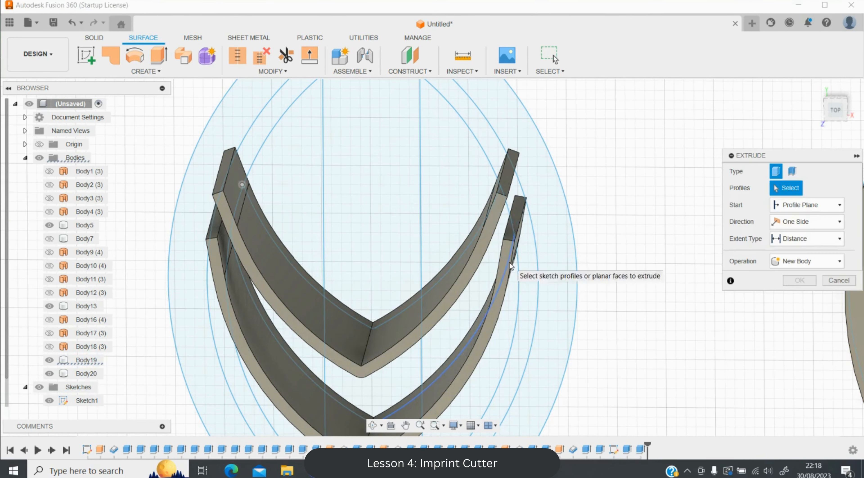
left_click(534, 306)
left_click(559, 293)
type("20")
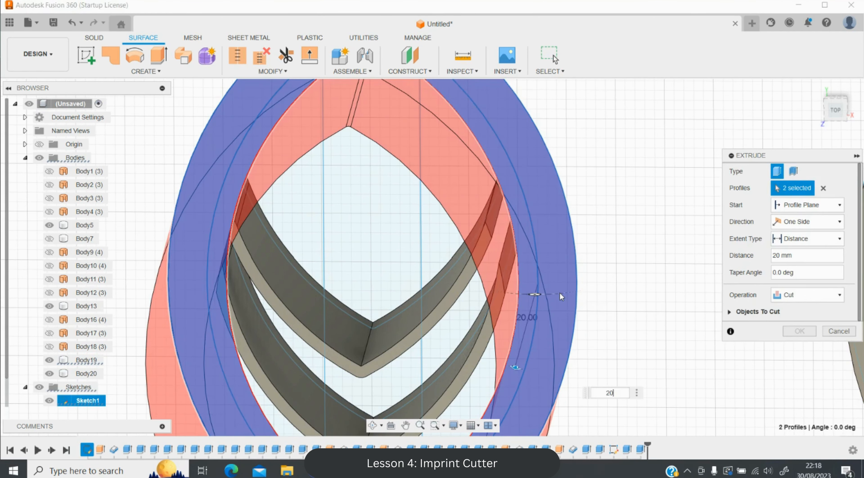
key("Return")
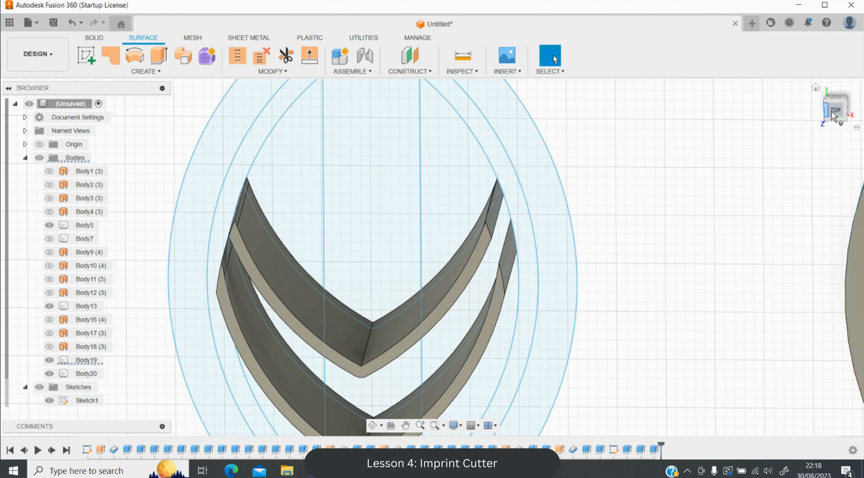
Extrude the three profiles of the copied leaf's central strip 2 mm and join them to the V-shaped blades.
left_click(832, 111)
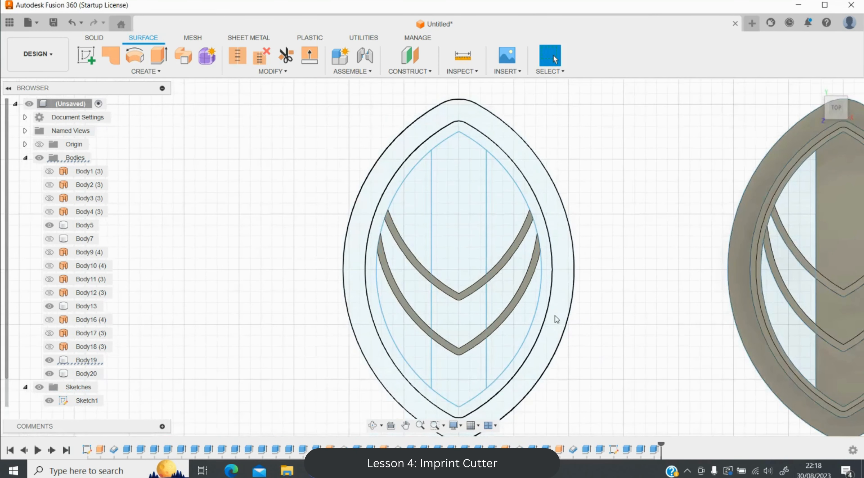
key("e")
scroll(555, 317, "up", 3)
left_click(433, 382)
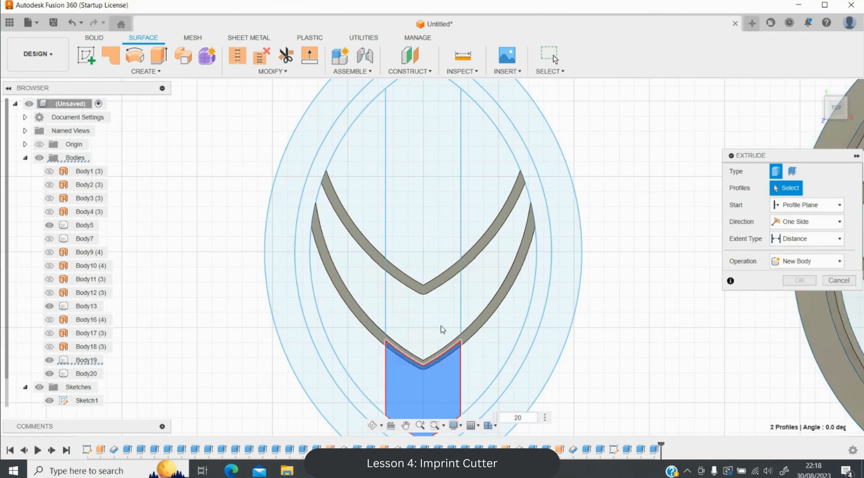
left_click(436, 317)
left_click(433, 228)
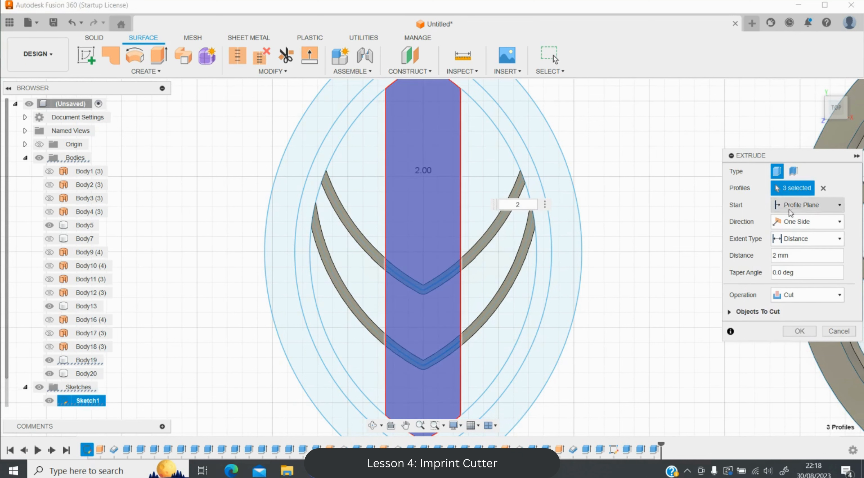
left_click(792, 296)
left_click(789, 306)
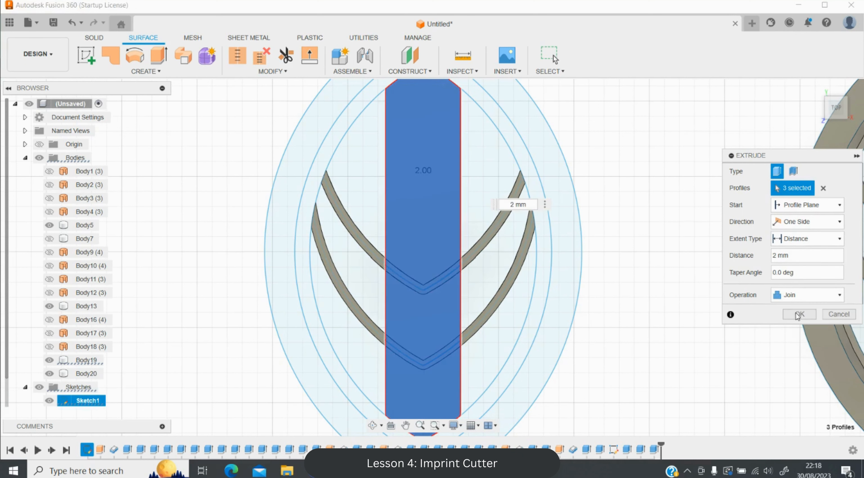
key("Return")
Extrude the copied leaf's inner outline 10 mm as a surface.
key("e")
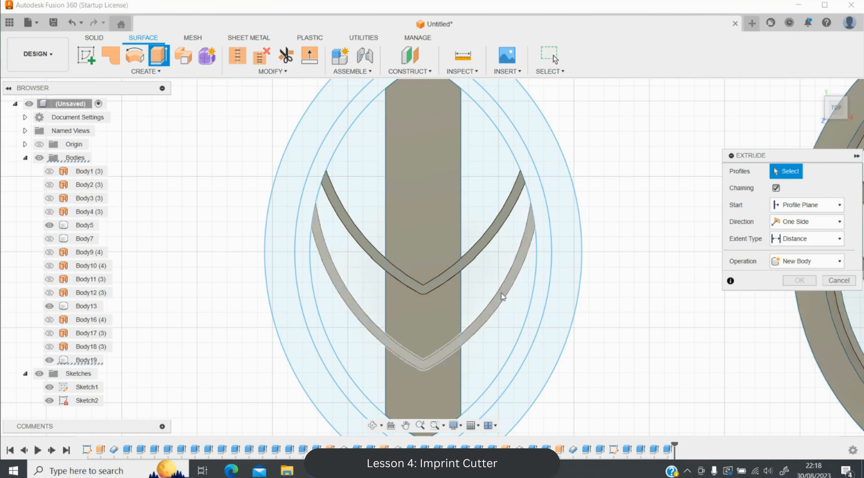
left_click(530, 329)
type("10")
key("Return")
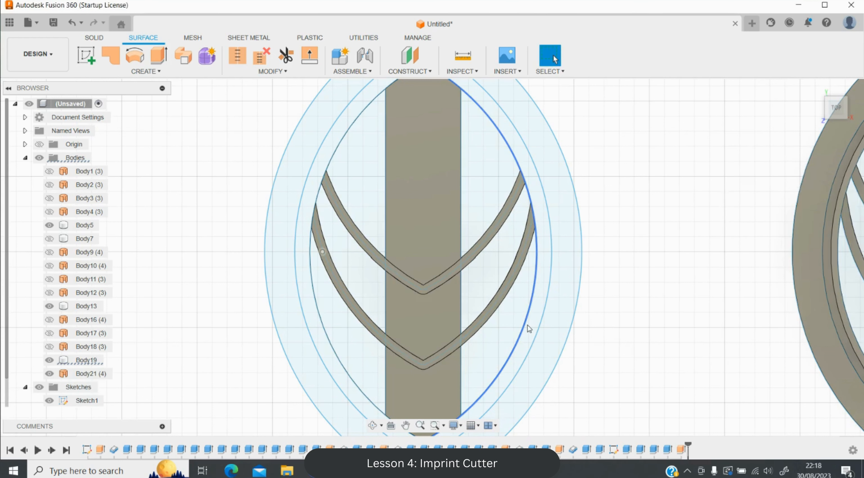
Thicken the inner outline surface 0.44 mm on one side and join it to the cutter body.
key("t")
left_click(523, 330)
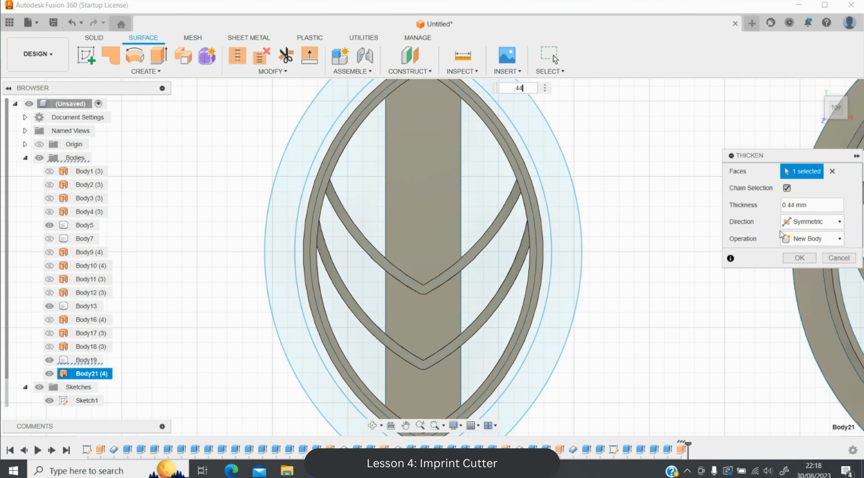
left_click(794, 226)
left_click(800, 233)
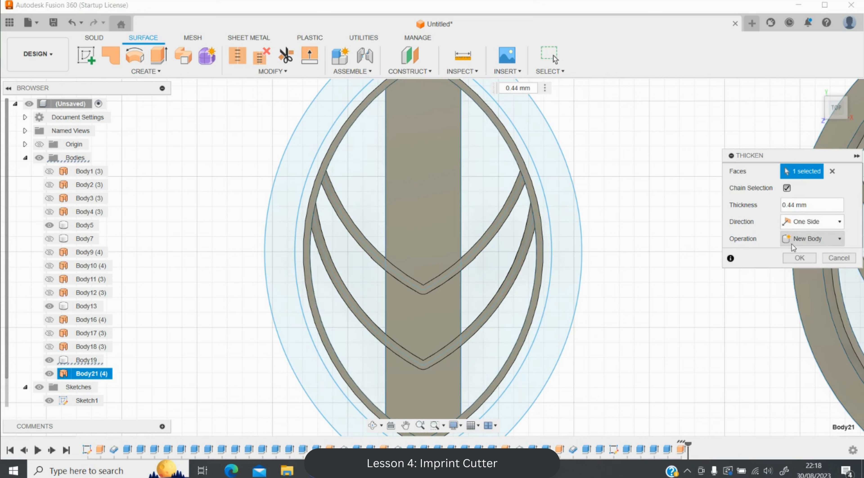
left_click(798, 239)
left_click(801, 252)
left_click(799, 259)
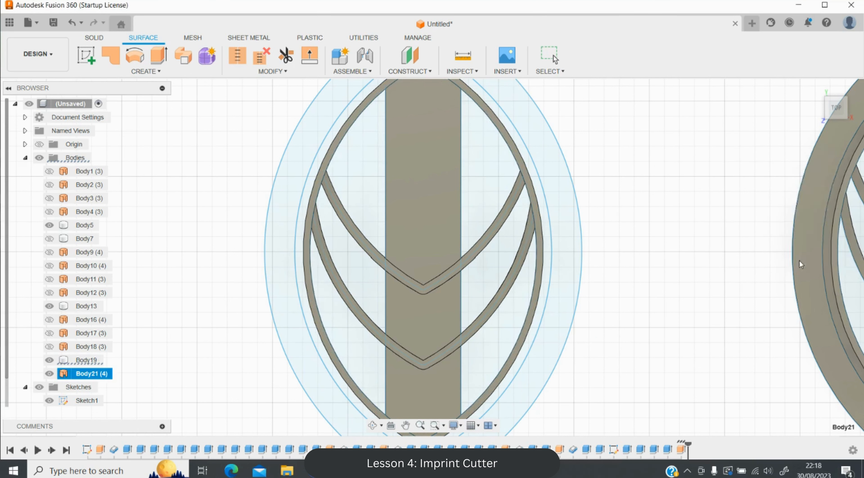
Extrude the narrow ring profile around the copied leaf's inner outline 10 mm and join it to the body.
key("e")
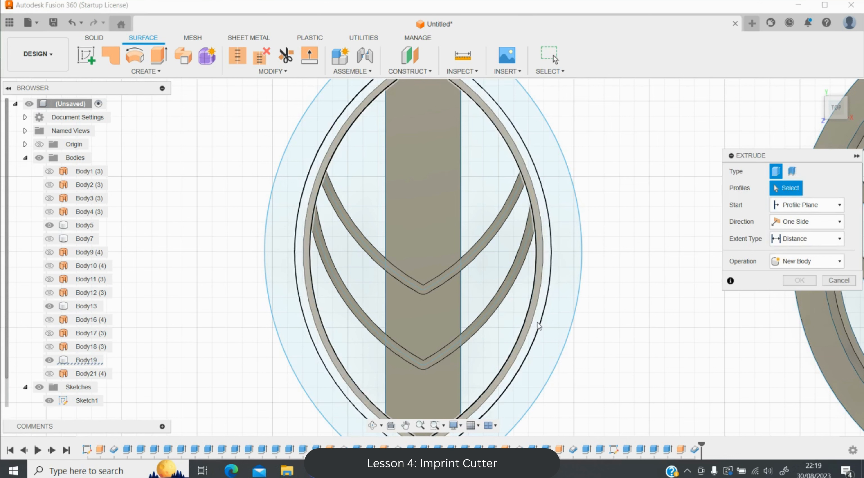
left_click(538, 324)
type("10")
left_click(812, 294)
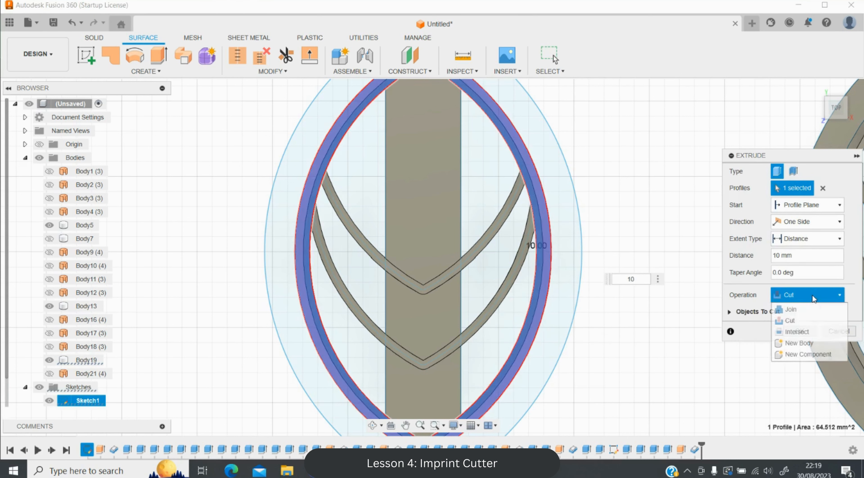
left_click(800, 310)
left_click(807, 310)
Extrude the copied leaf's wide outer rim profile 3 mm and join it to the cutter body.
key("e")
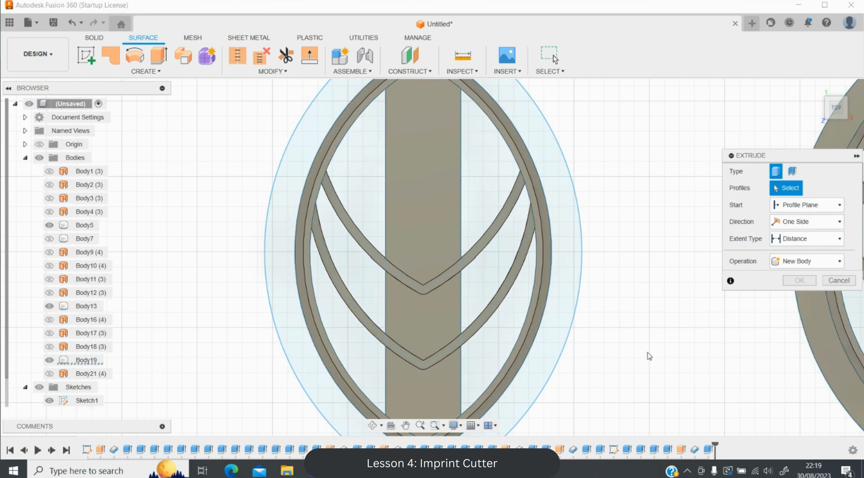
left_click(531, 386)
type("3")
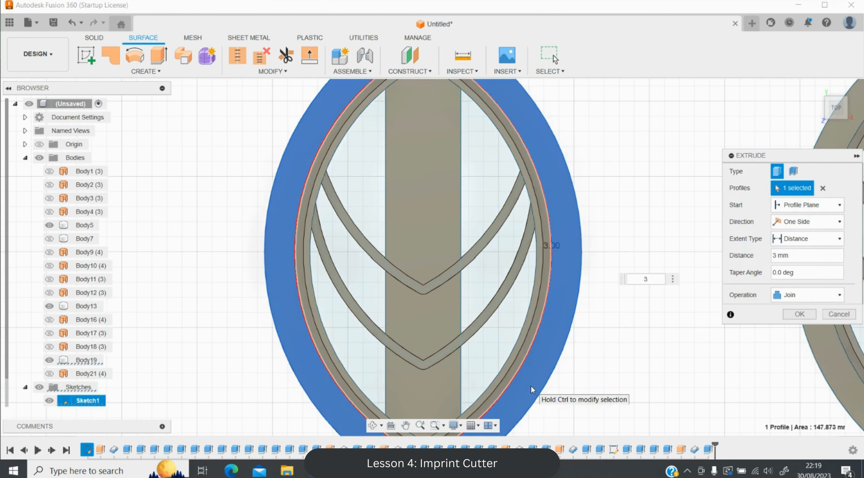
key("Return")
scroll(531, 385, "down", 5)
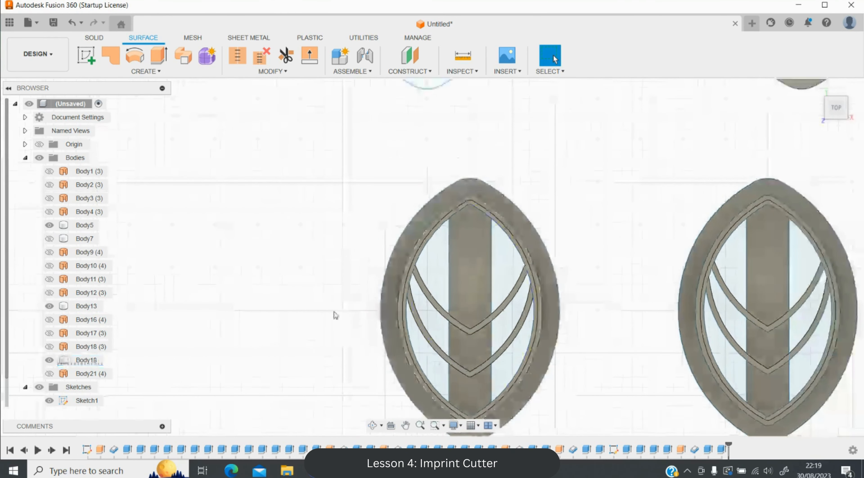
Edit Sketch1, place another copy of the small leaf sketch at an X distance of -26 mm, and finish the sketch.
scroll(336, 315, "down", 3)
left_click(406, 425)
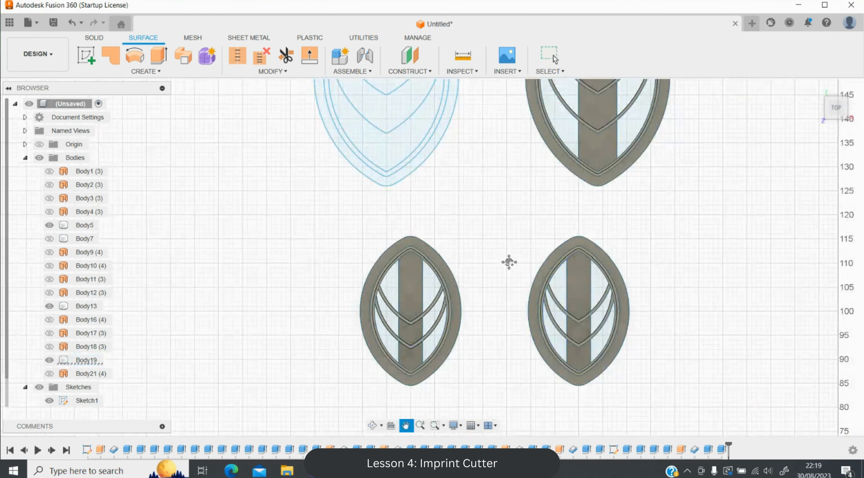
left_click_drag(509, 262, 401, 290)
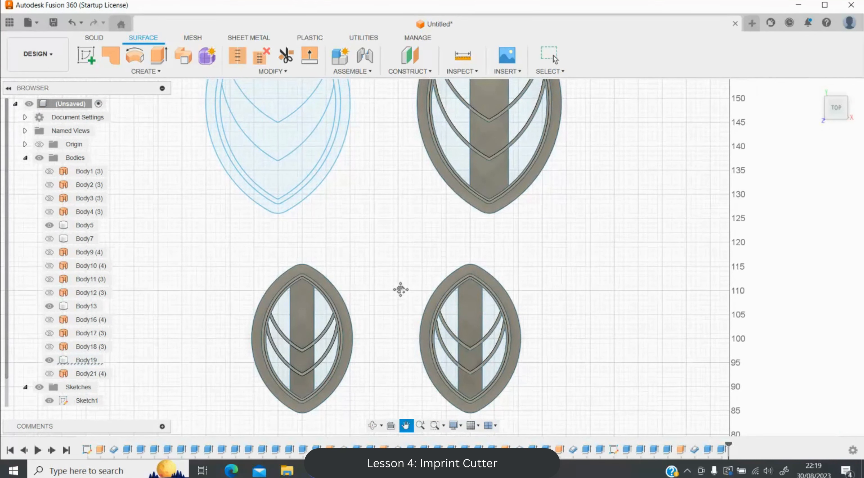
scroll(401, 290, "down", 3)
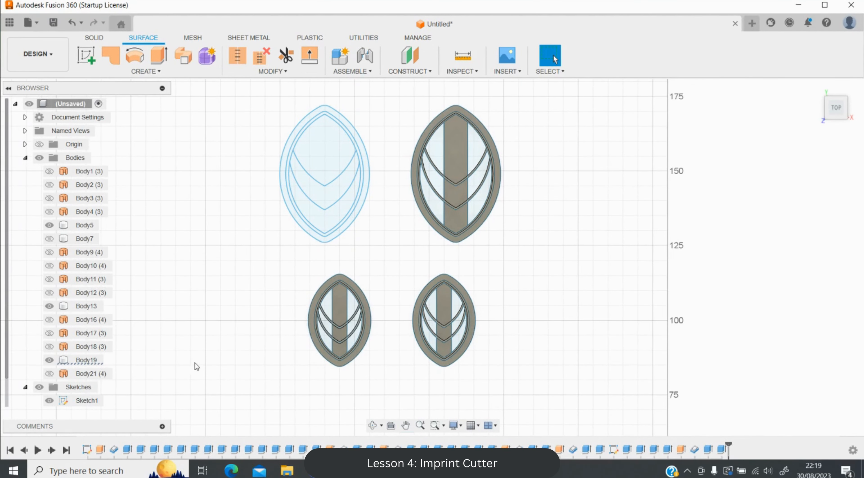
right_click(93, 402)
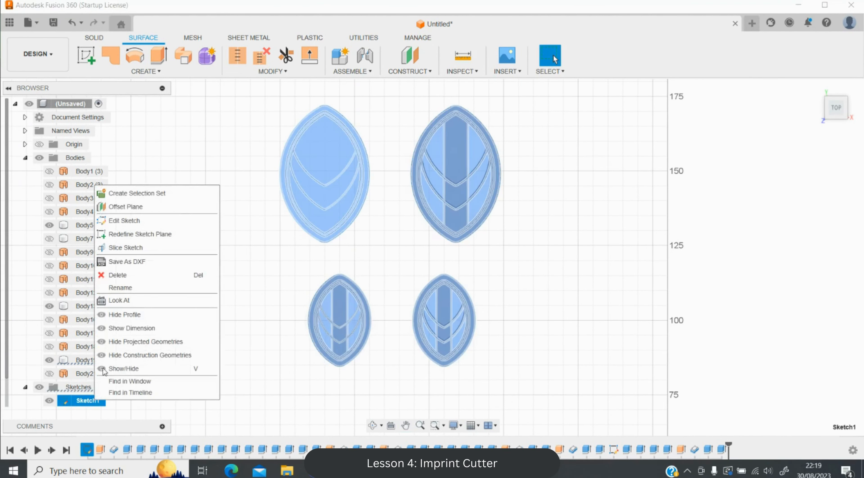
left_click(154, 221)
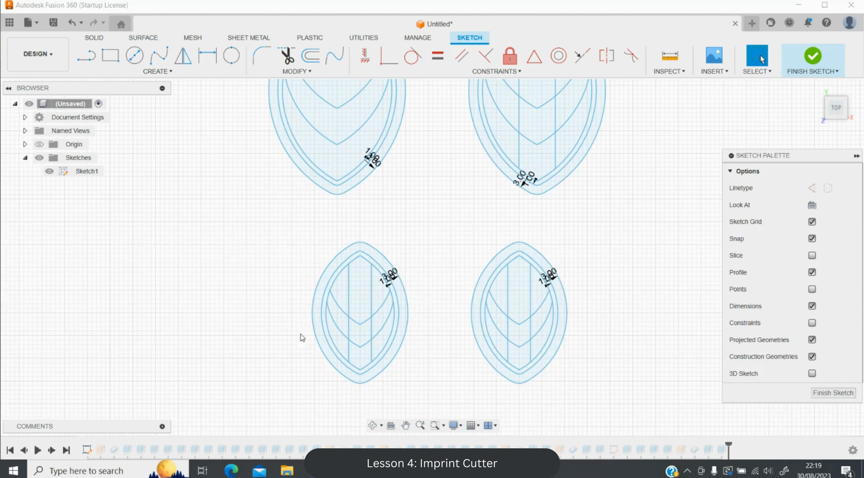
left_click_drag(289, 216, 424, 401)
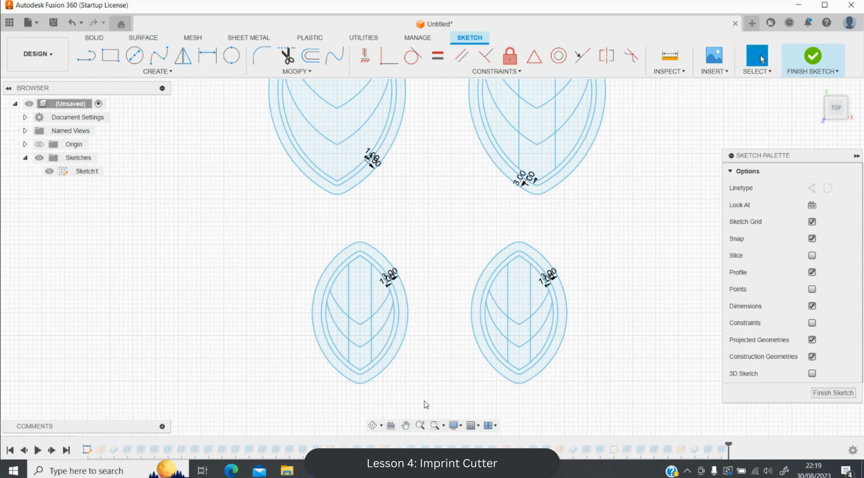
key("m")
left_click_drag(396, 368, 276, 366)
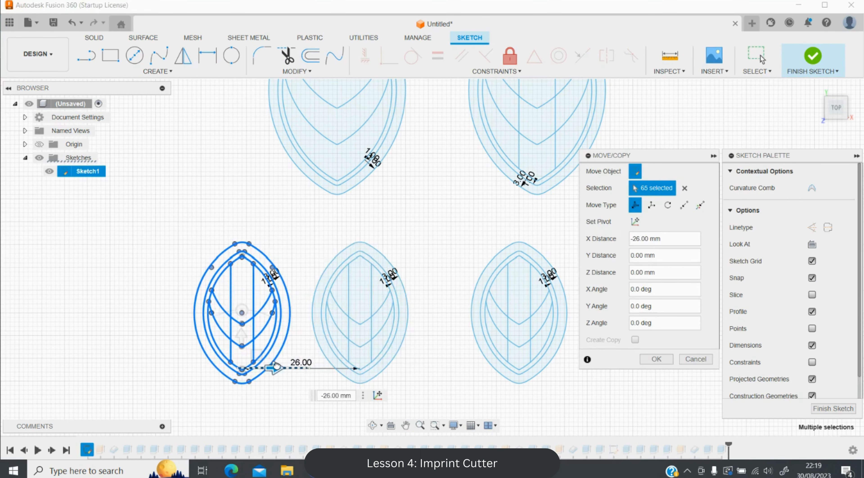
key("Return")
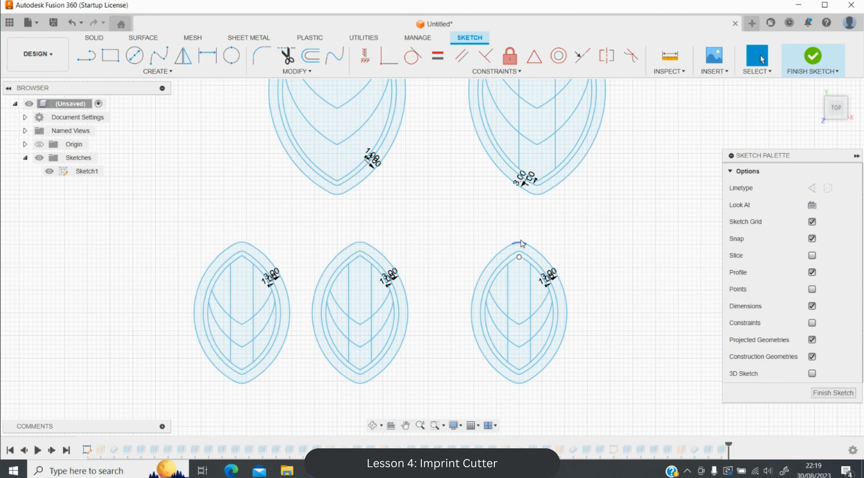
left_click(815, 58)
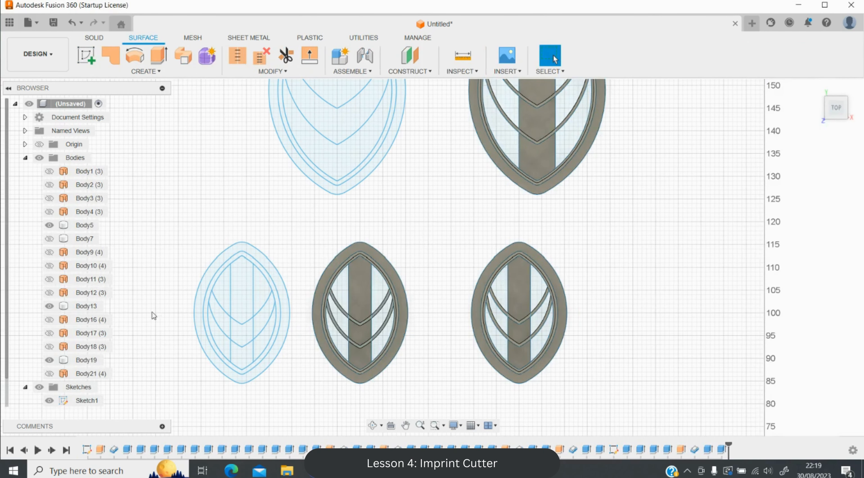
Reopen Sketch1 and offset the lower V-shaped curve of the new leaf copy 0.6 mm towards the inside of the V.
scroll(155, 314, "up", 4)
left_click(515, 335)
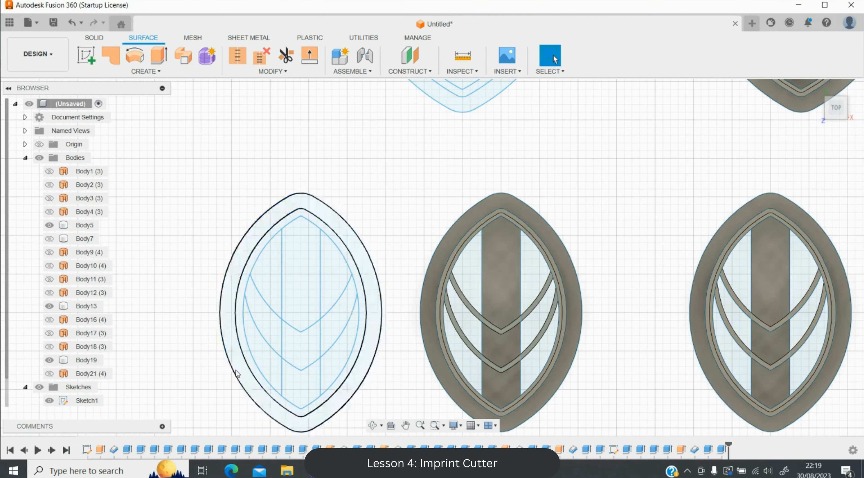
scroll(302, 376, "up", 4)
key("o")
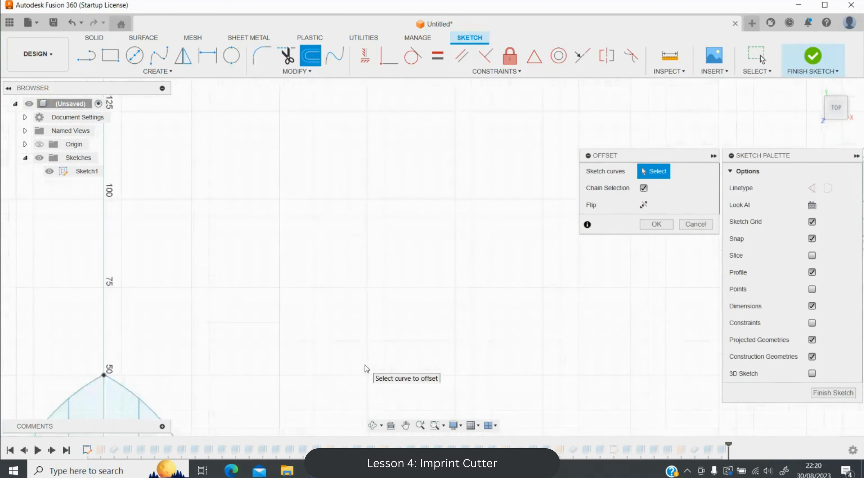
scroll(626, 284, "up", 5)
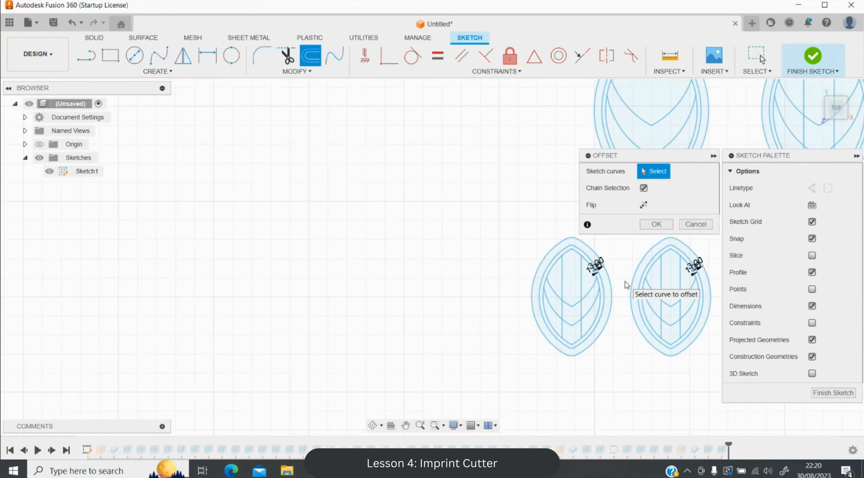
left_click(528, 372)
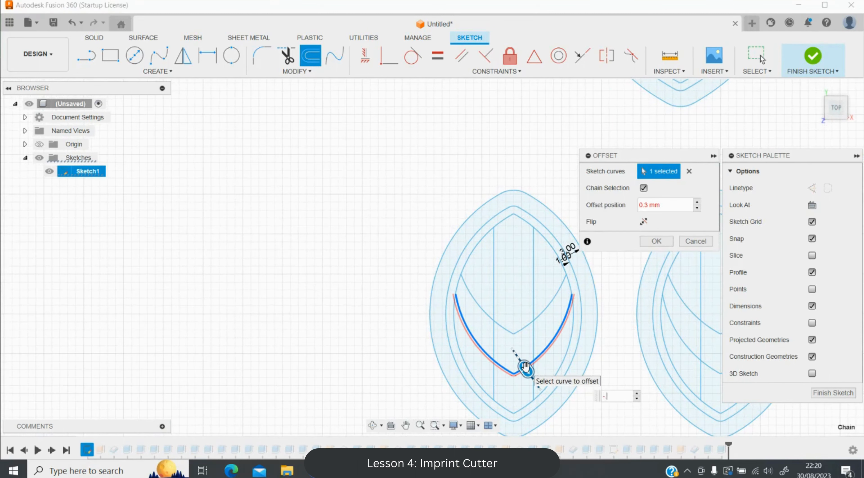
key("Return")
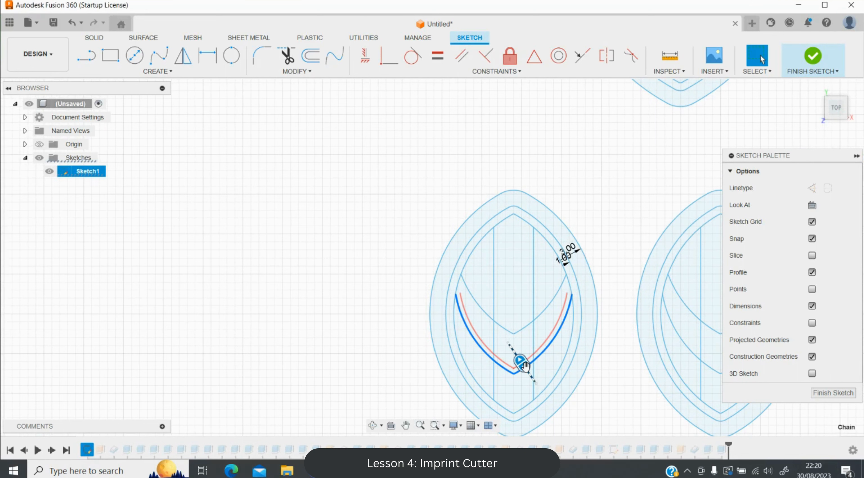
Offset the upper V-shaped curve of the new leaf copy by -0.6 mm.
left_click(519, 336)
type("-.6")
key("Return")
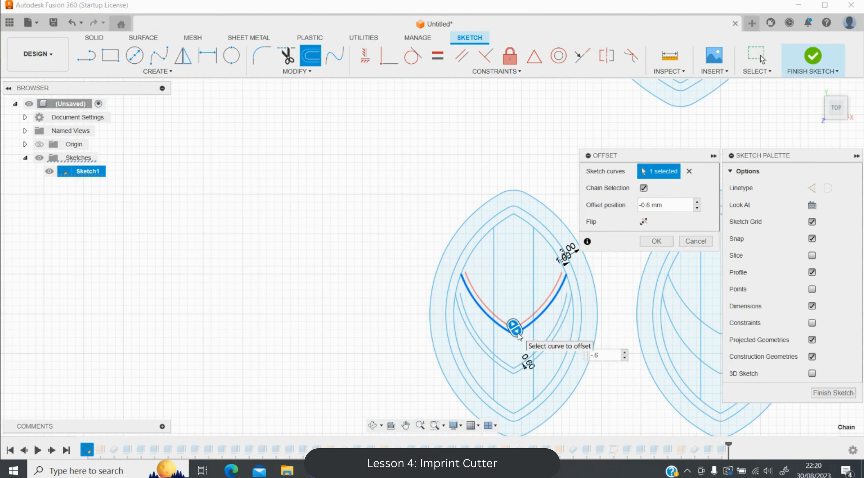
key("Escape")
Extend the ends of both offset V-shaped curves to the leaf's inner outline.
scroll(580, 346, "up", 3)
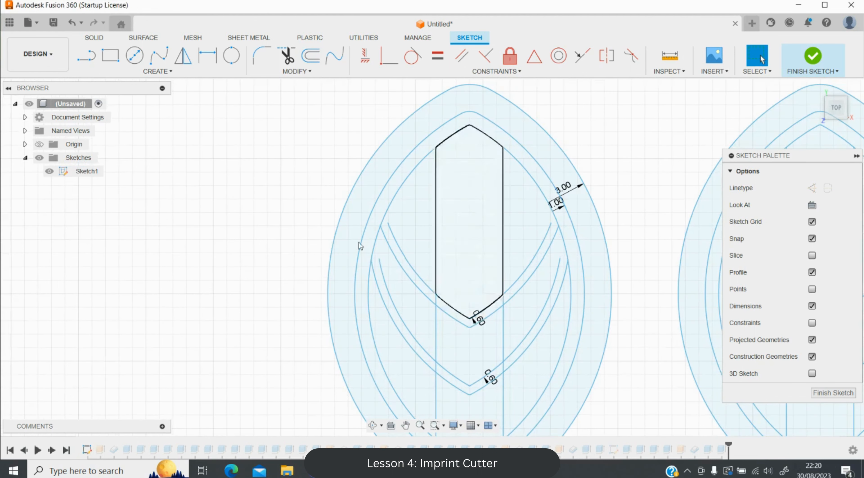
left_click(299, 72)
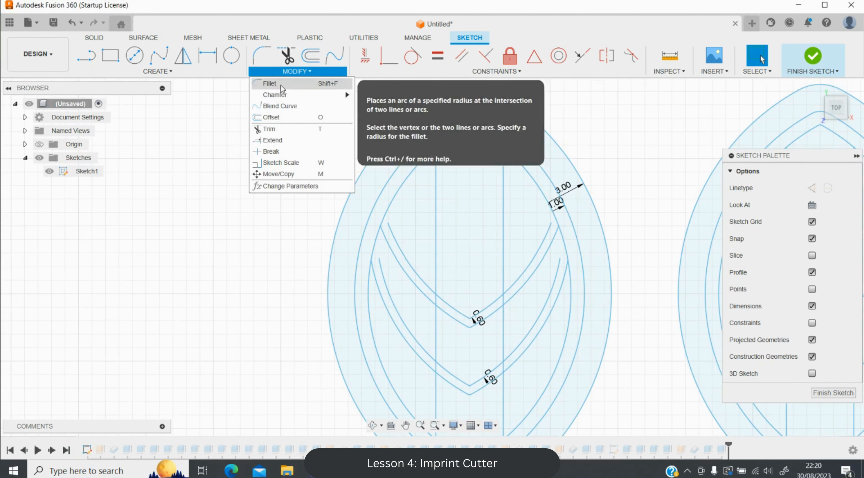
left_click(387, 277)
left_click(403, 258)
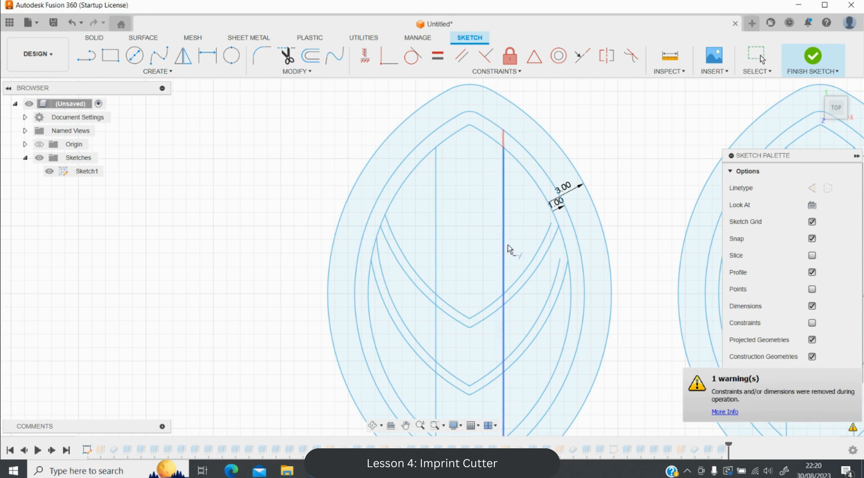
left_click(544, 242)
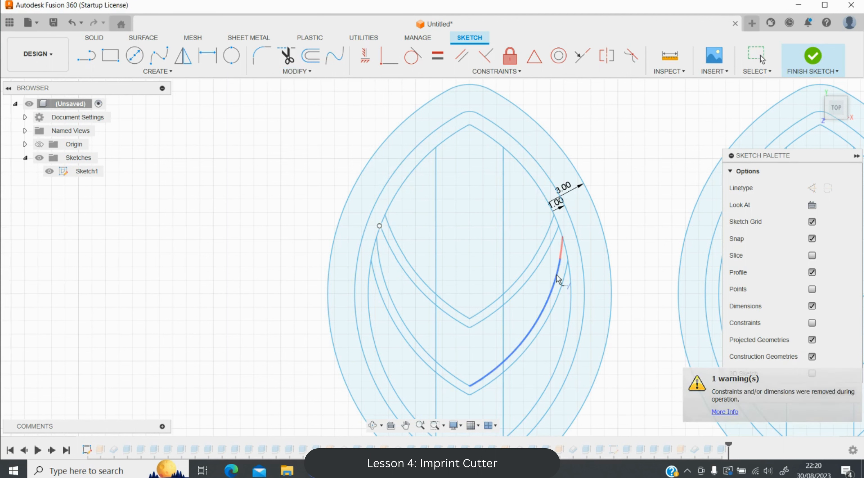
key("Escape")
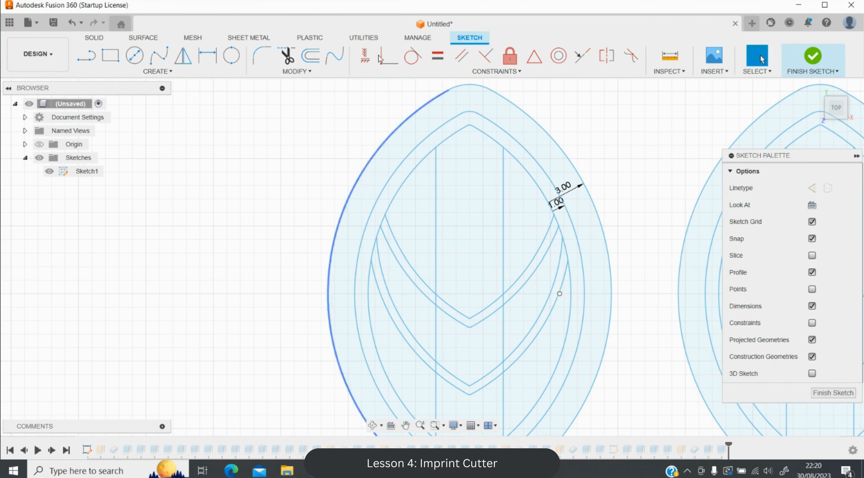
Trim the central strip's two lines between the upper pair of V-shaped curves and finish the sketch.
left_click(288, 57)
scroll(190, 339, "up", 3)
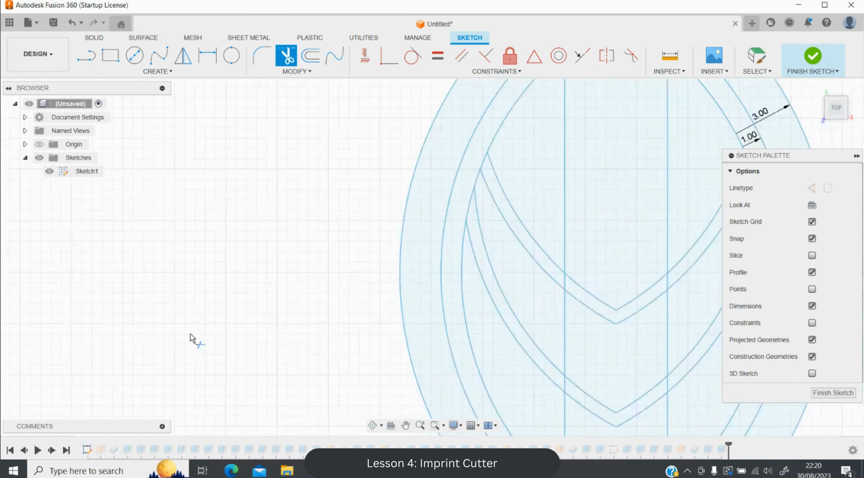
scroll(192, 339, "down", 4)
scroll(442, 360, "up", 4)
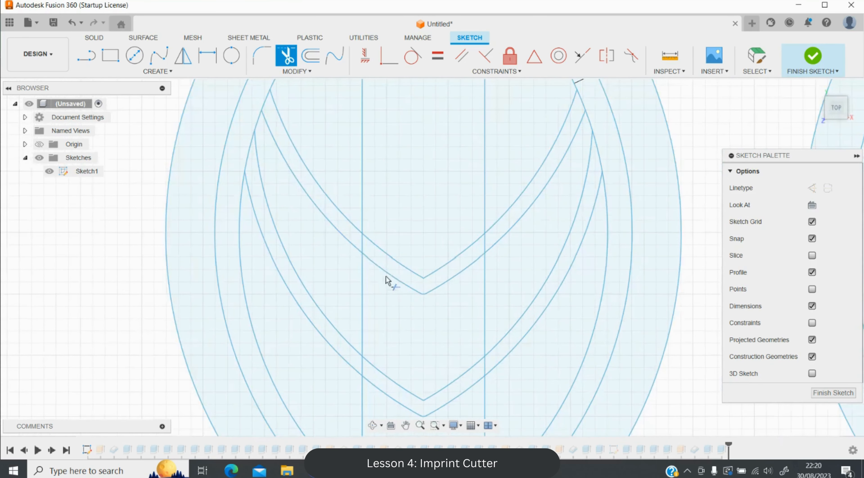
left_click(365, 247)
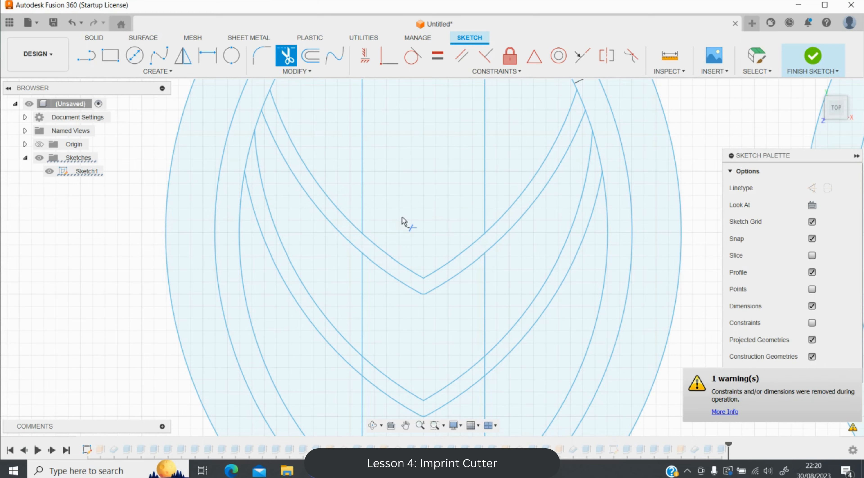
scroll(404, 221, "down", 3)
key("Escape")
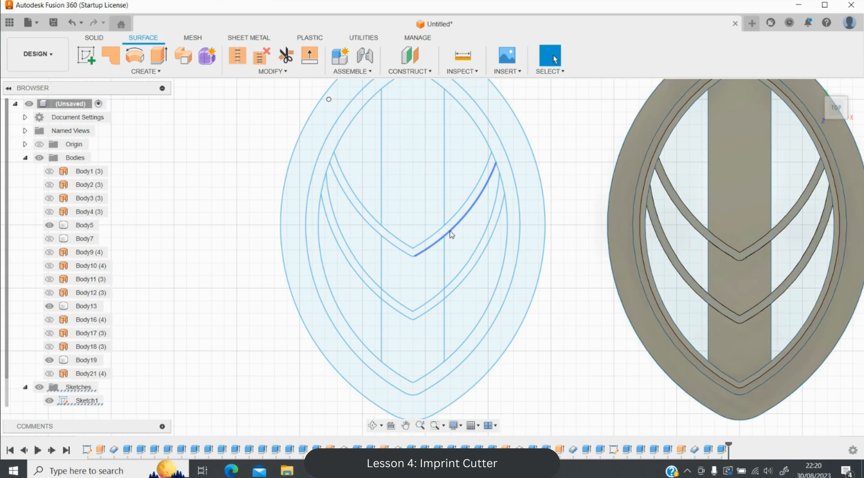
Measure the distance between the upper pair of V-shaped curves on the new leaf copy.
scroll(432, 272, "up", 4)
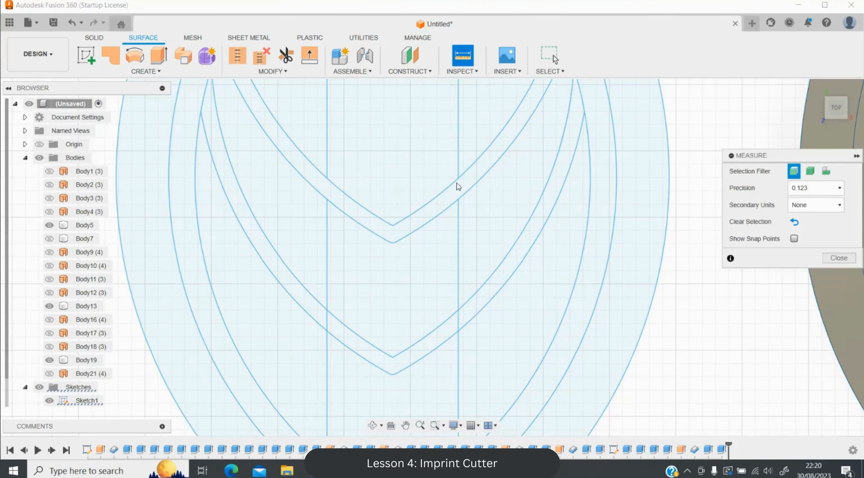
left_click(470, 55)
left_click(453, 187)
left_click(454, 204)
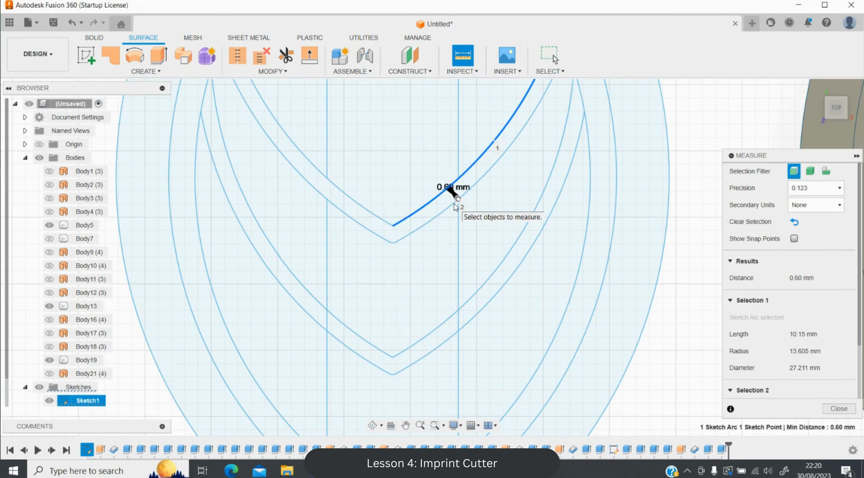
key("Escape")
Extrude both V-shaped bands of the third small leaf 10.5 mm as new bodies, including every section of the lower band.
scroll(456, 205, "down", 3)
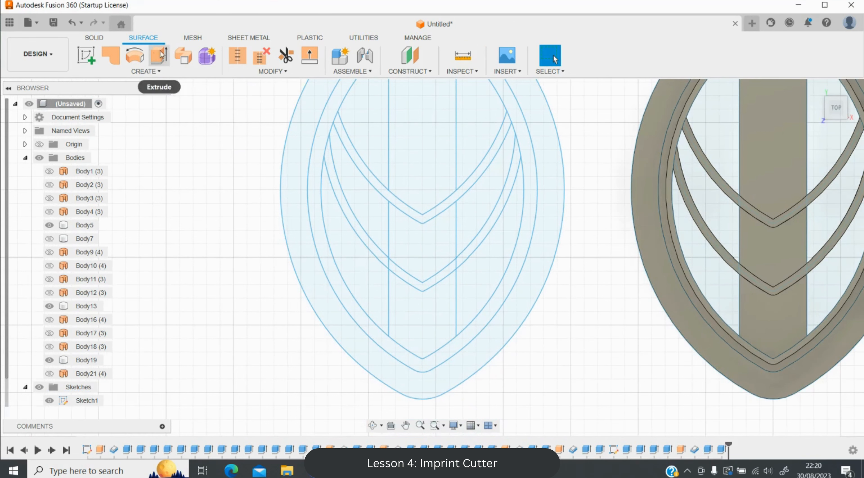
left_click(95, 38)
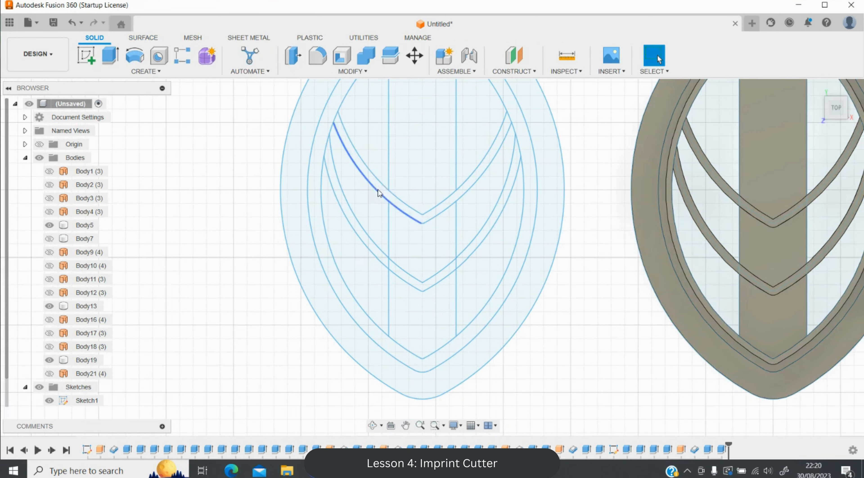
left_click(116, 55)
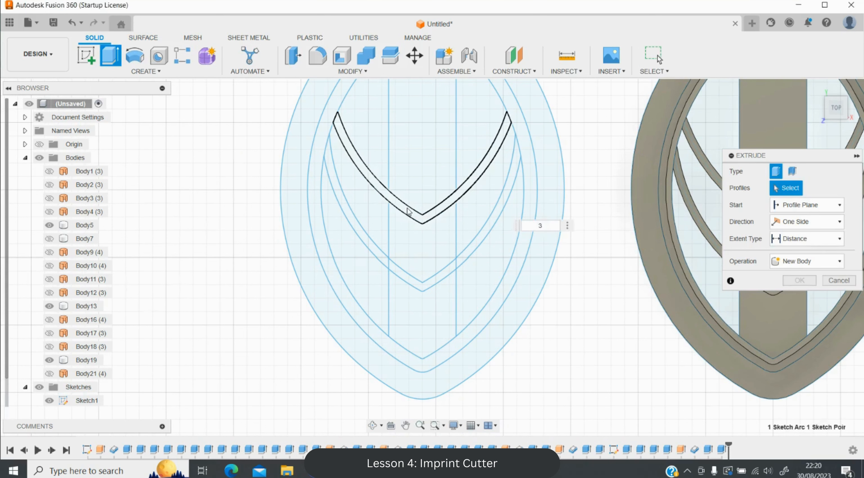
left_click(409, 211)
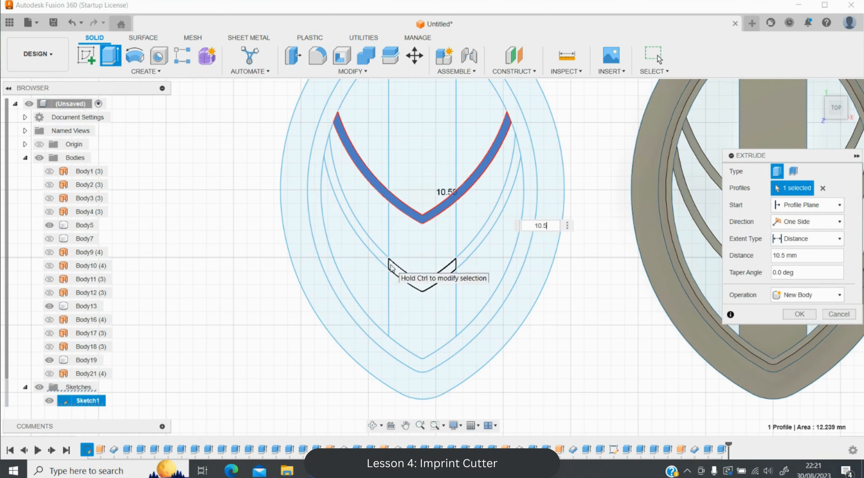
left_click(378, 253)
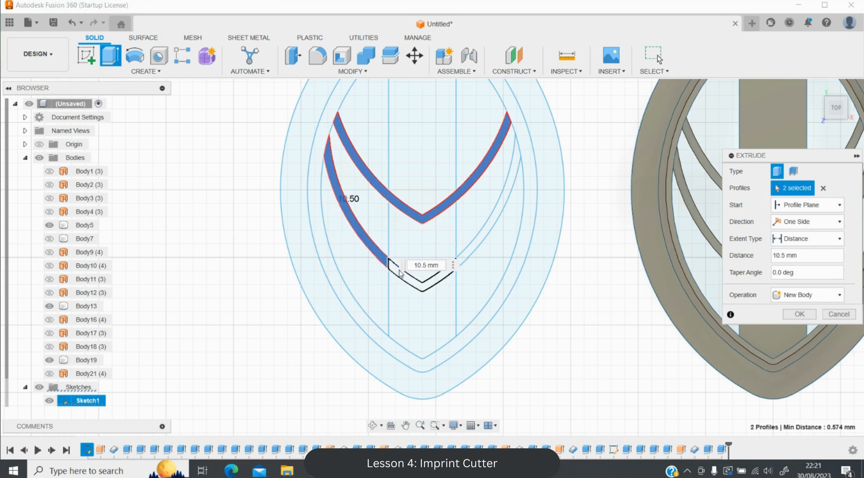
left_click(404, 276)
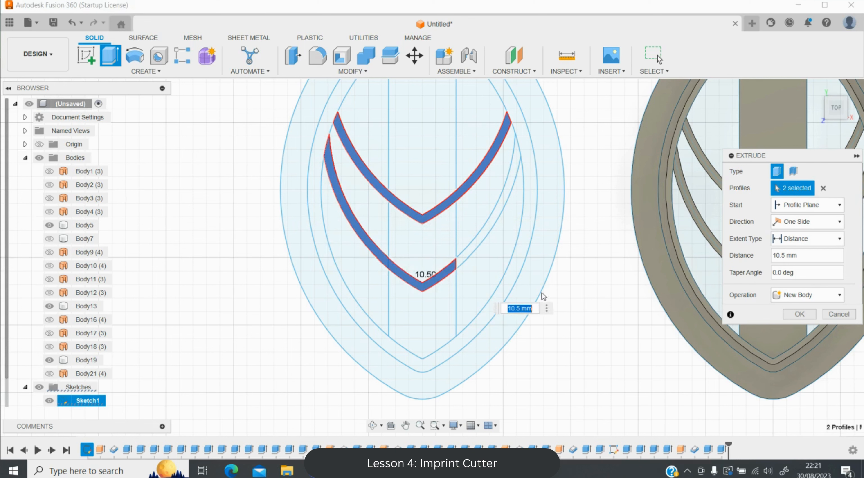
left_click(442, 273)
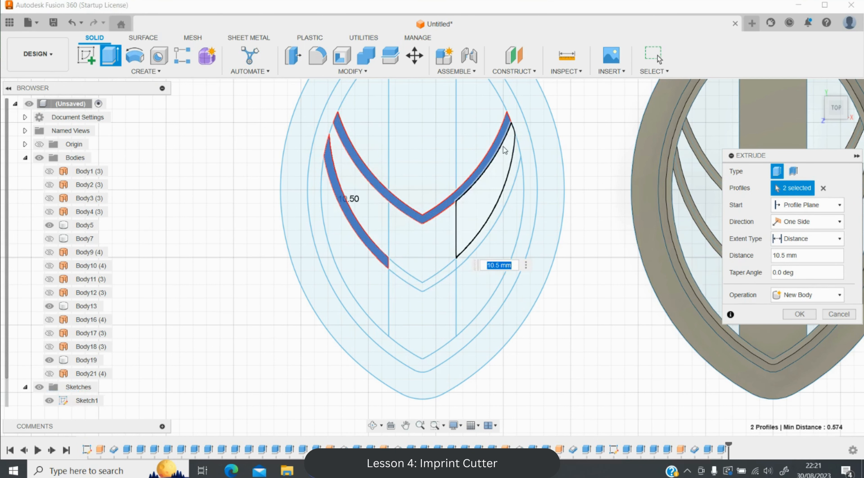
left_click(451, 272)
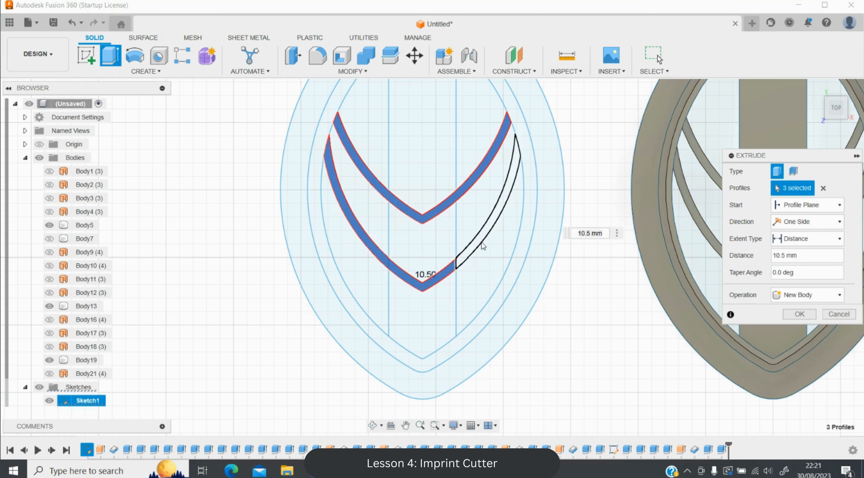
left_click(481, 242)
type("10.5")
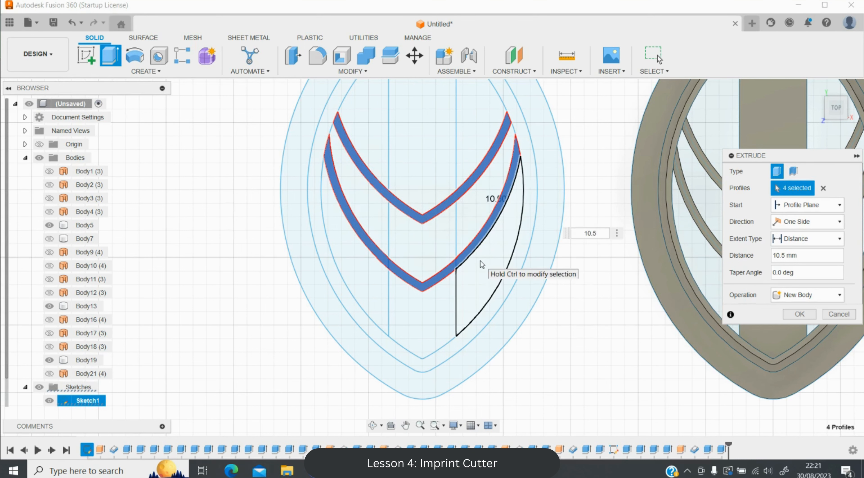
key("Return")
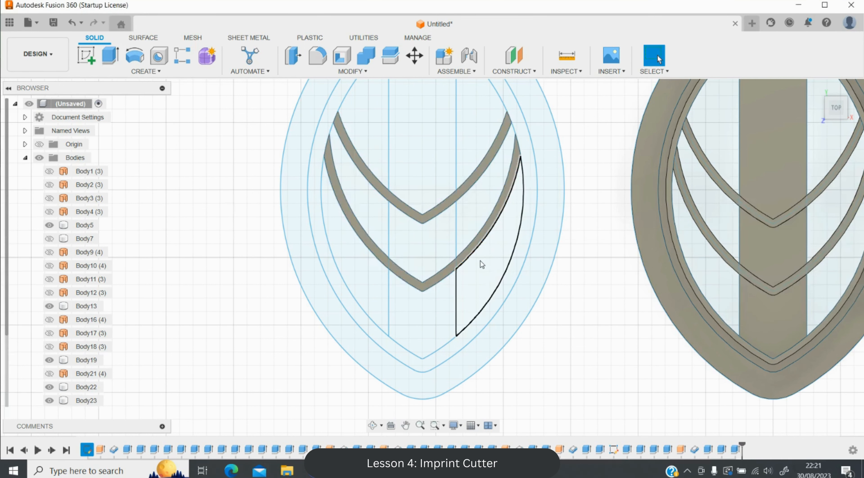
Extrude the three sections of the leaf's central strip 2 mm and join them to the V-shaped blades.
scroll(480, 261, "down", 2)
key("e")
left_click(457, 294)
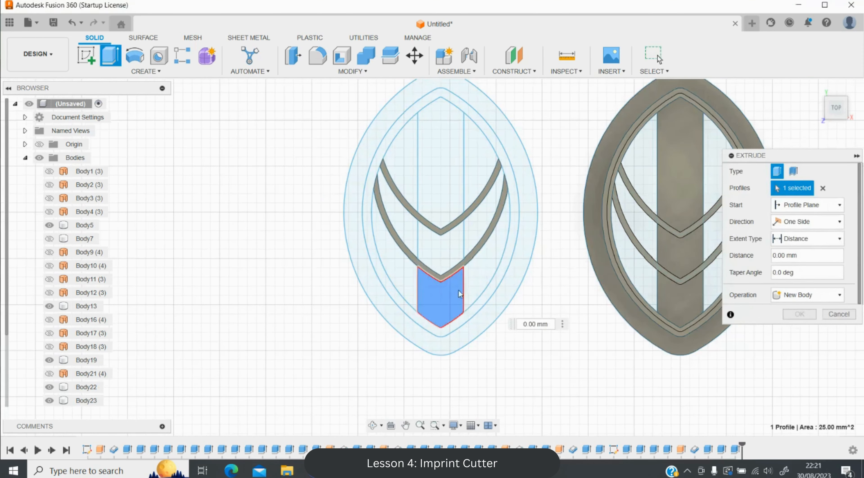
left_click(451, 250)
left_click(453, 167)
type("2")
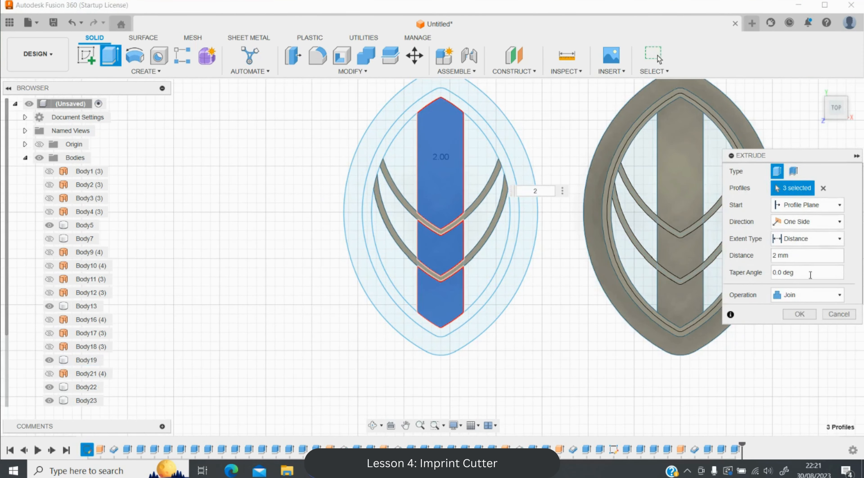
left_click(800, 314)
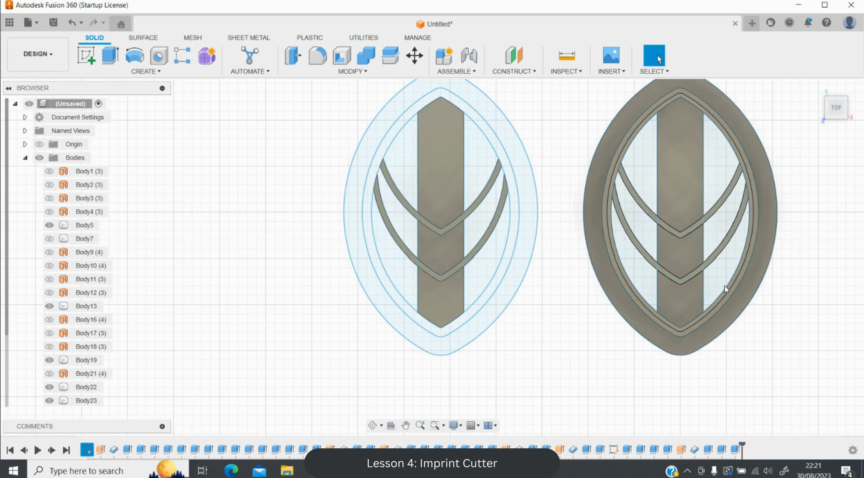
Surface-extrude the leaf's closed inner outline 12 mm as a new body.
left_click(141, 38)
left_click(158, 56)
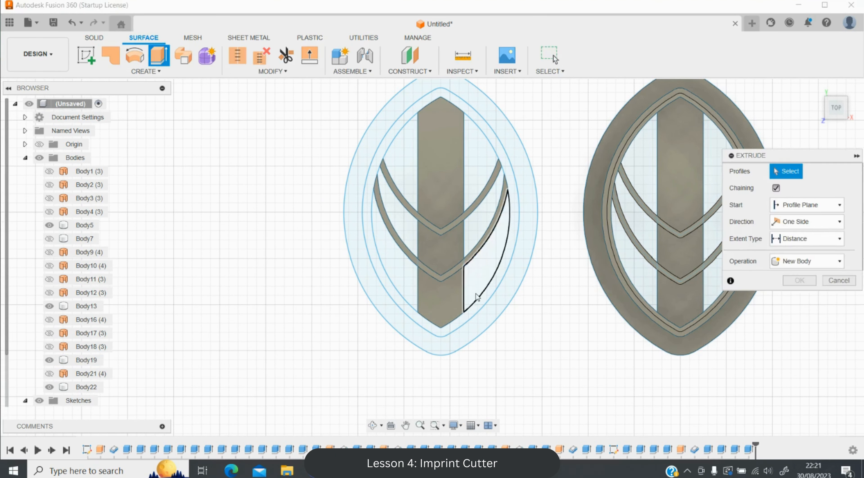
left_click(478, 300)
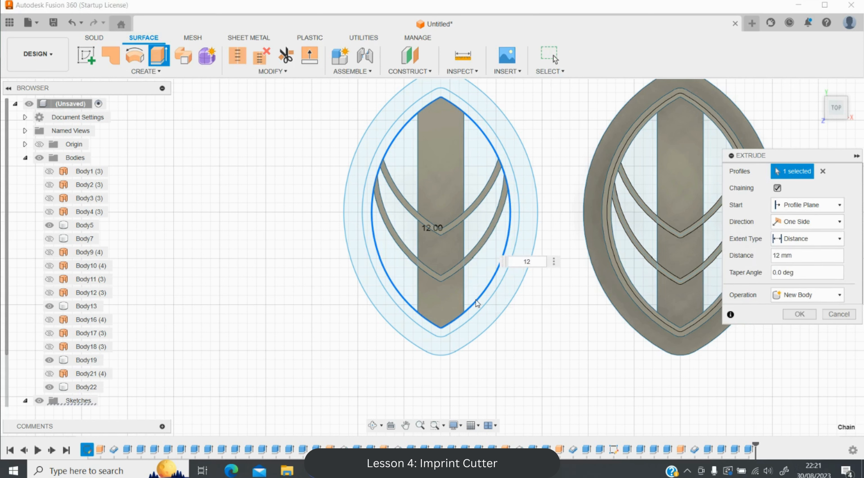
key("Return")
Thicken the extruded outline surface to 0.44 mm on one side and join it to the leaf body.
key("t")
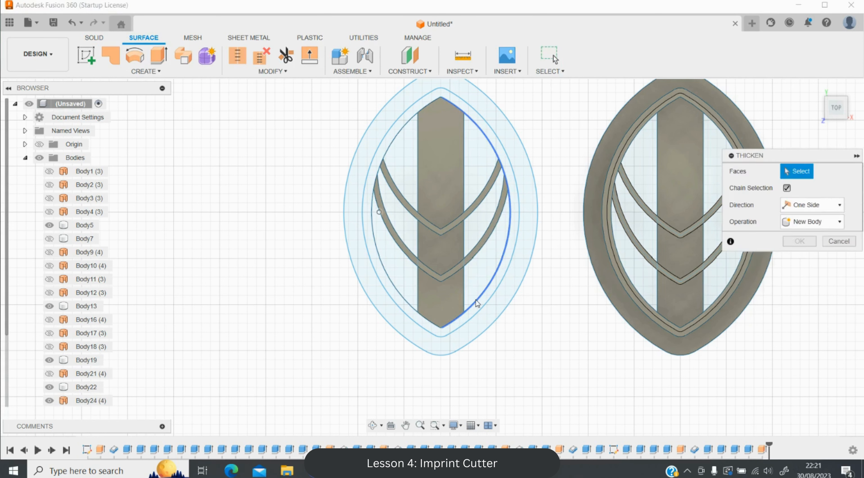
left_click(473, 304)
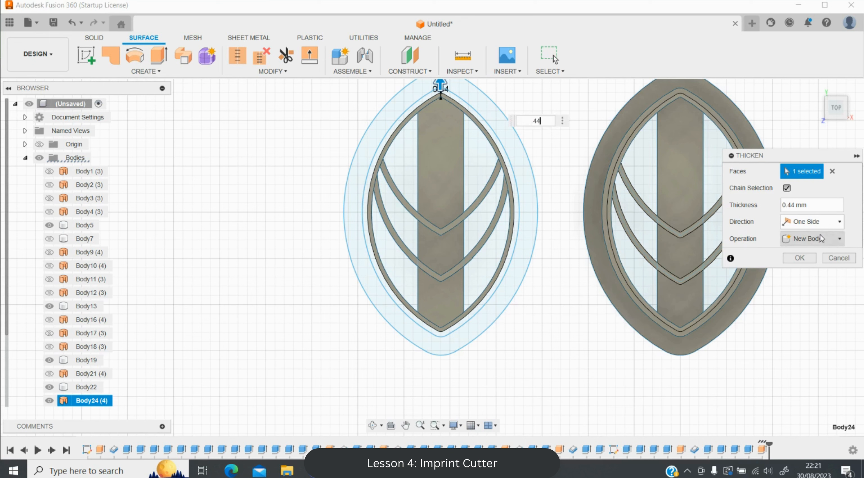
left_click(812, 239)
left_click(805, 237)
left_click(800, 258)
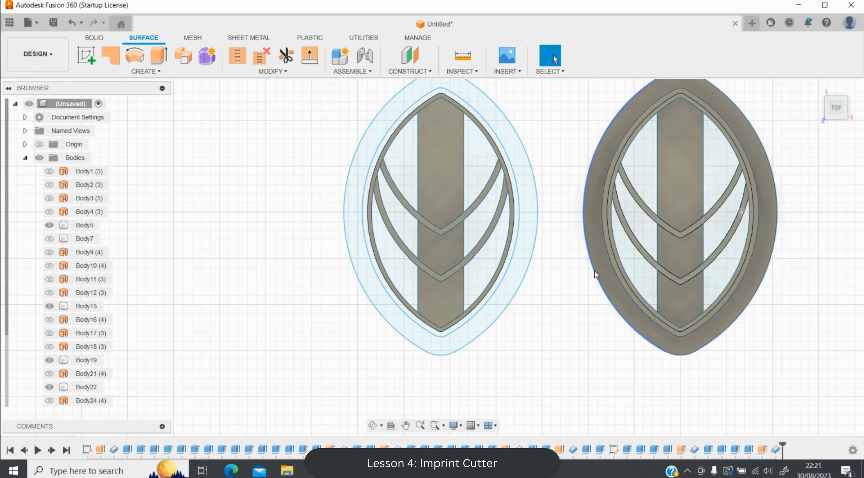
Extrude the narrow ring around the leaf's inner outline 10 mm and join it to the leaf body.
key("e")
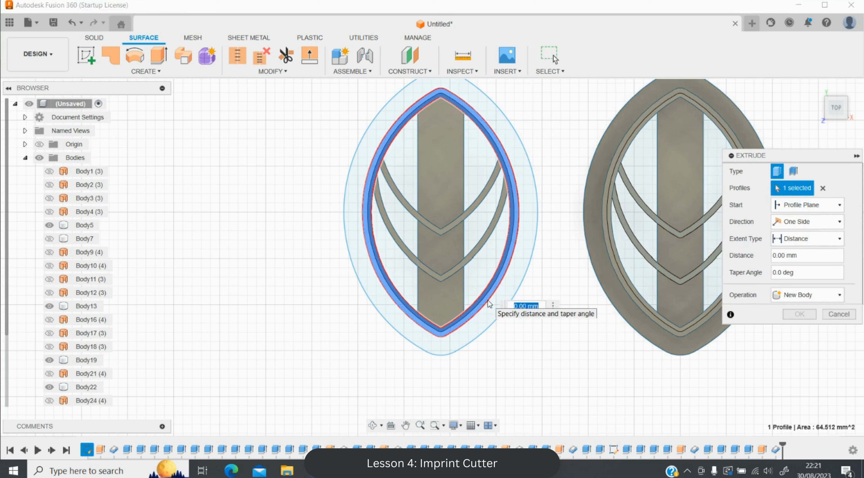
type("10")
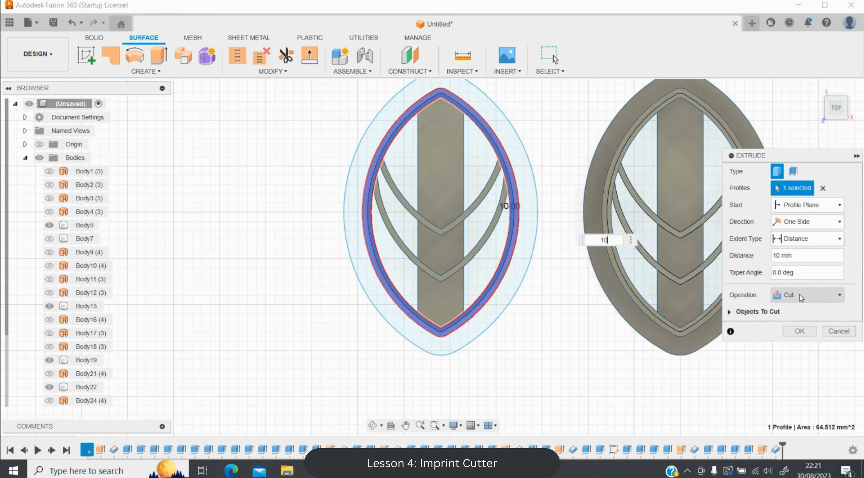
left_click(799, 295)
left_click(792, 310)
left_click(799, 312)
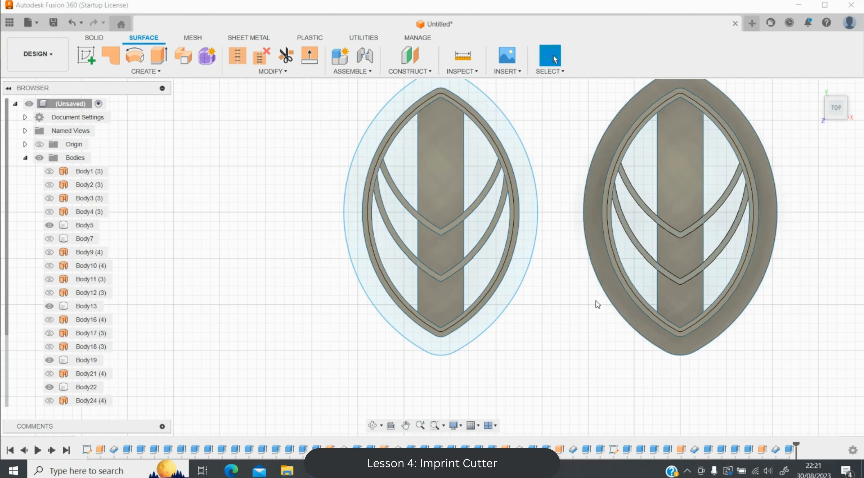
Extrude the leaf's wide outer rim 3 mm and join it to the leaf body.
key("e")
left_click(490, 321)
type("3")
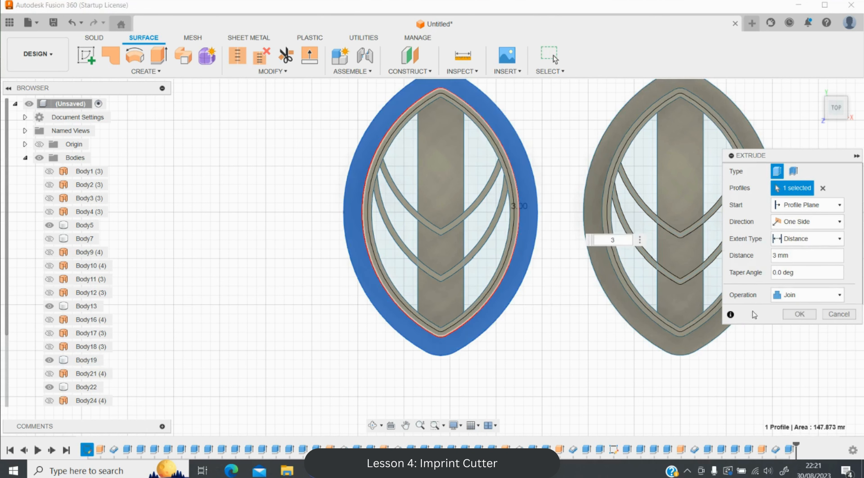
left_click(798, 314)
Show the hidden large leaf cutter Body7 again alongside the other cutters.
scroll(396, 359, "down", 5)
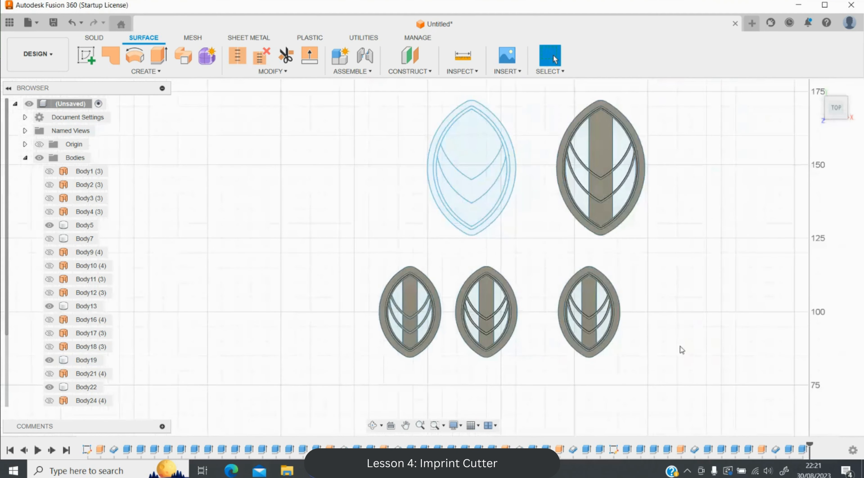
scroll(614, 152, "up", 3)
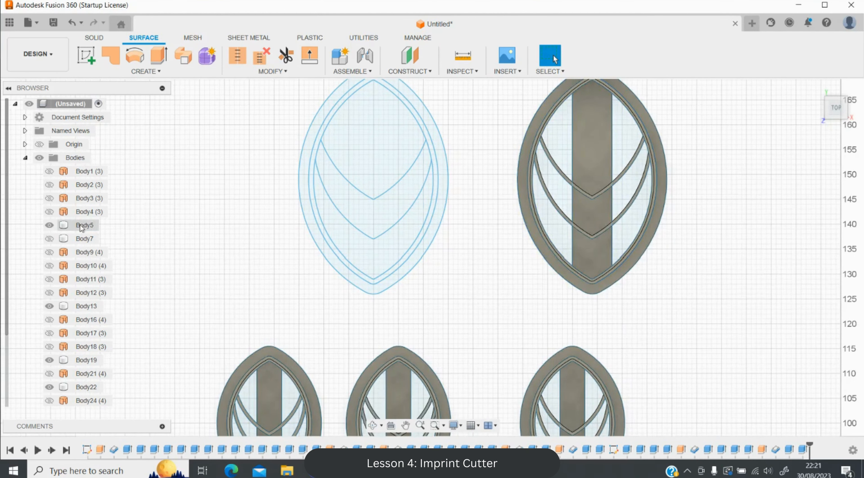
left_click(49, 239)
scroll(218, 221, "down", 3)
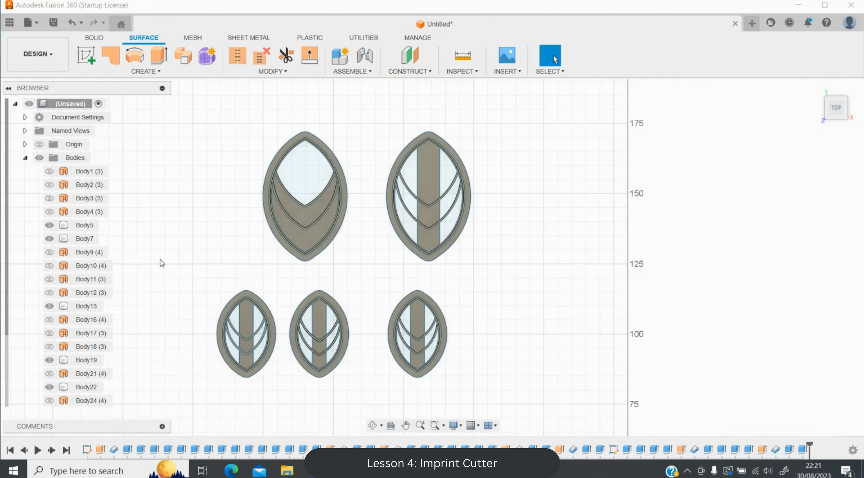
Examine the finished large and small leaf cutters, comparing their V-shaped blades, central strips and rims.
scroll(160, 260, "up", 3)
left_click(400, 227)
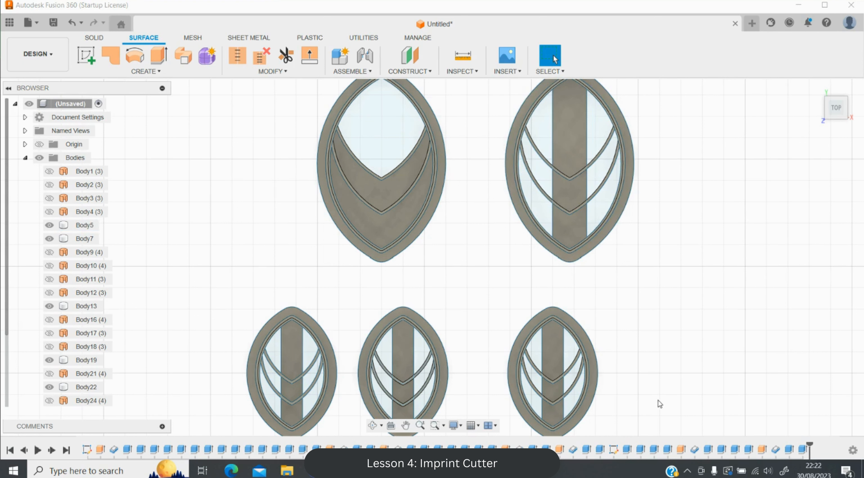
left_click(594, 376)
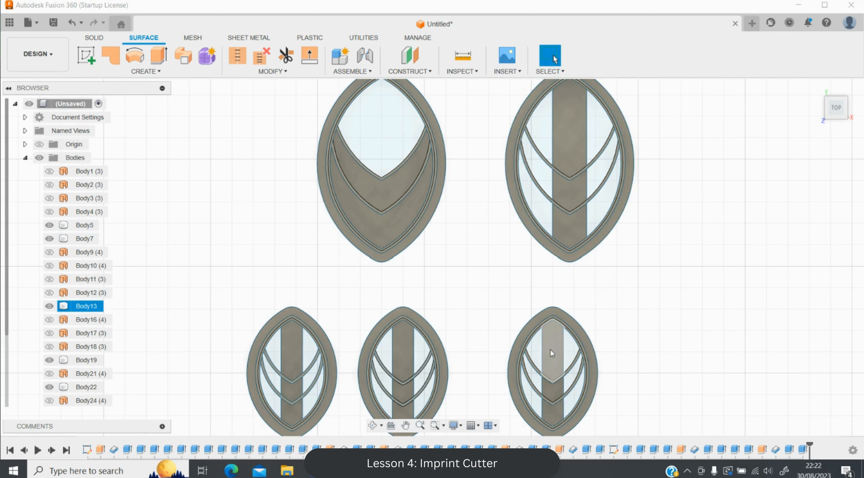
key("Escape")
scroll(507, 326, "down", 2)
scroll(438, 396, "up", 5)
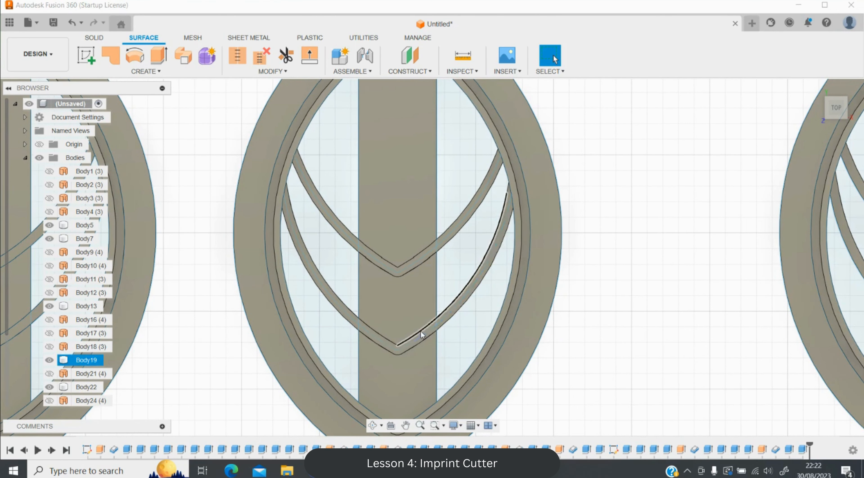
scroll(416, 326, "down", 3)
scroll(415, 325, "down", 2)
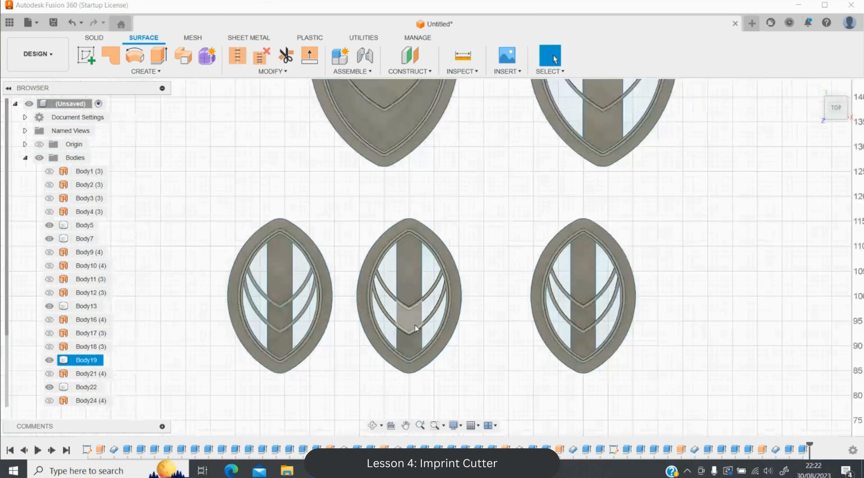
scroll(223, 347, "up", 5)
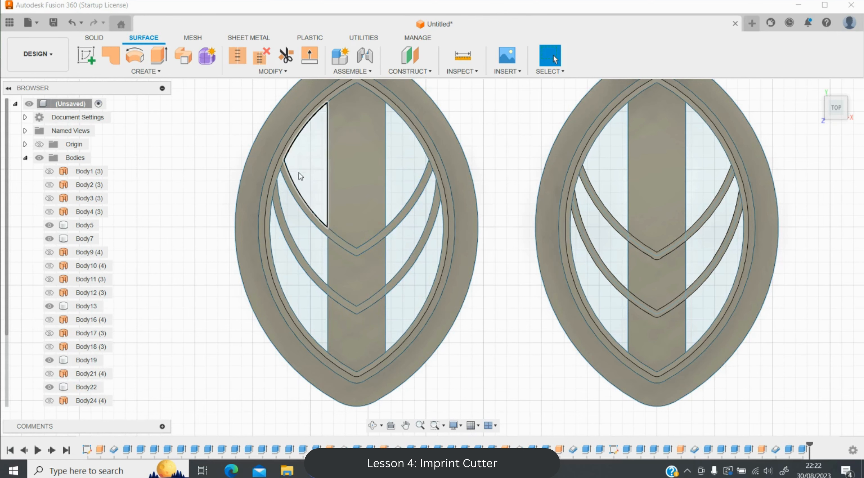
scroll(252, 267, "down", 8)
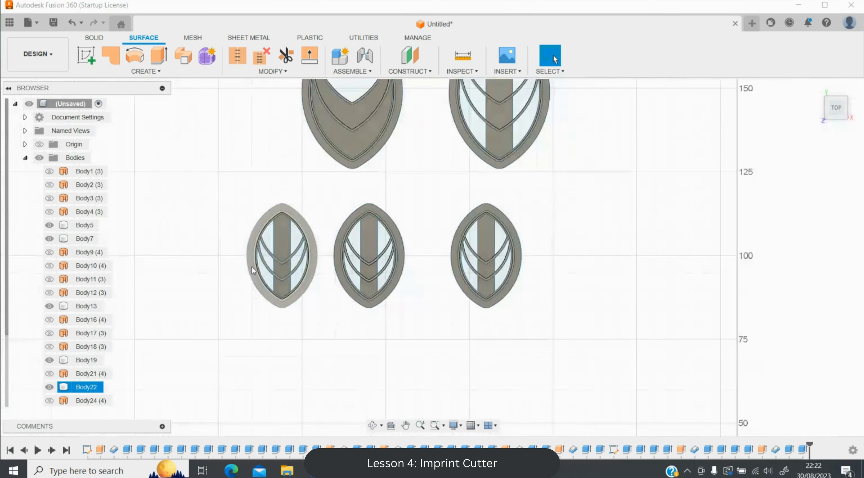
Cut away the thin inner cutting wall of the third small leaf with a -12 mm extrusion of its top face, and toggle Body5's visibility.
scroll(239, 275, "up", 4)
scroll(366, 241, "up", 3)
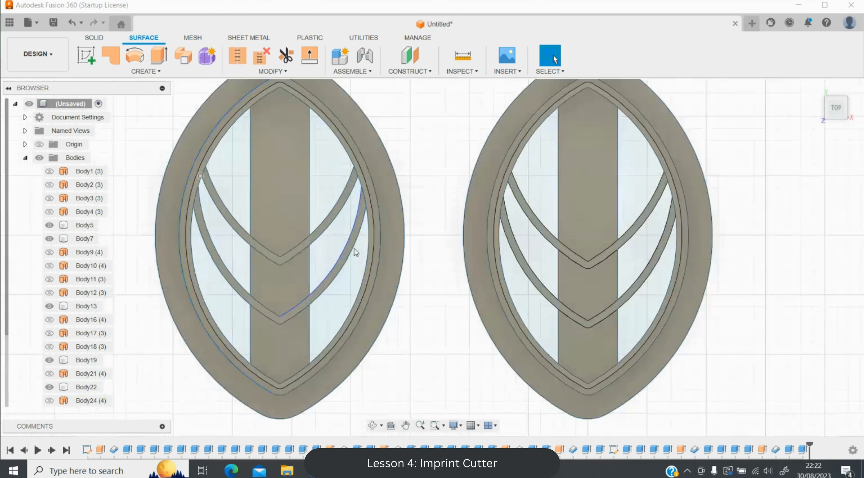
key("e")
left_click(346, 321)
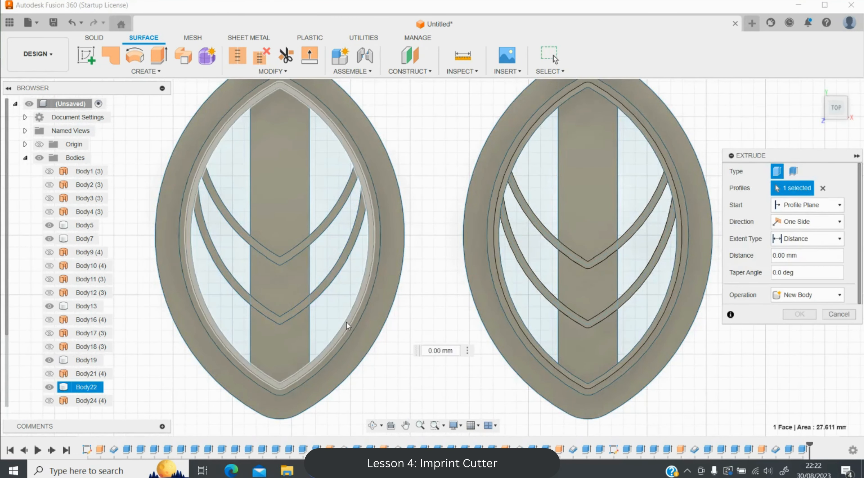
type("-12")
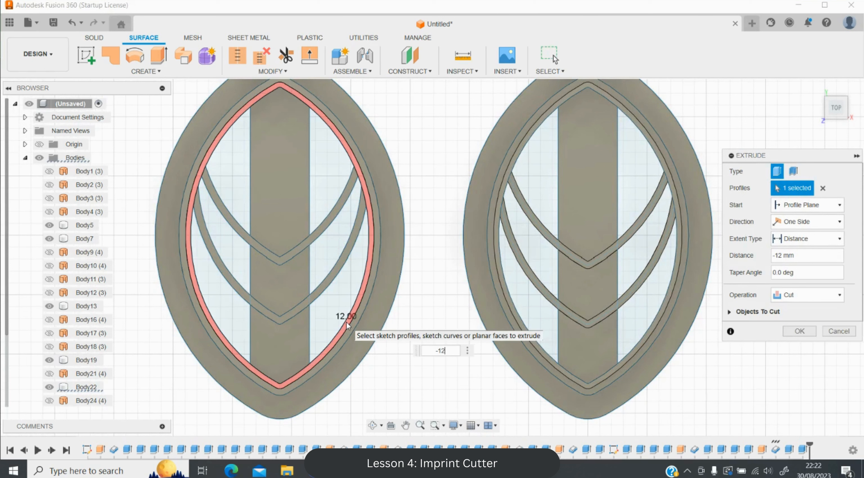
key("Return")
left_click(52, 226)
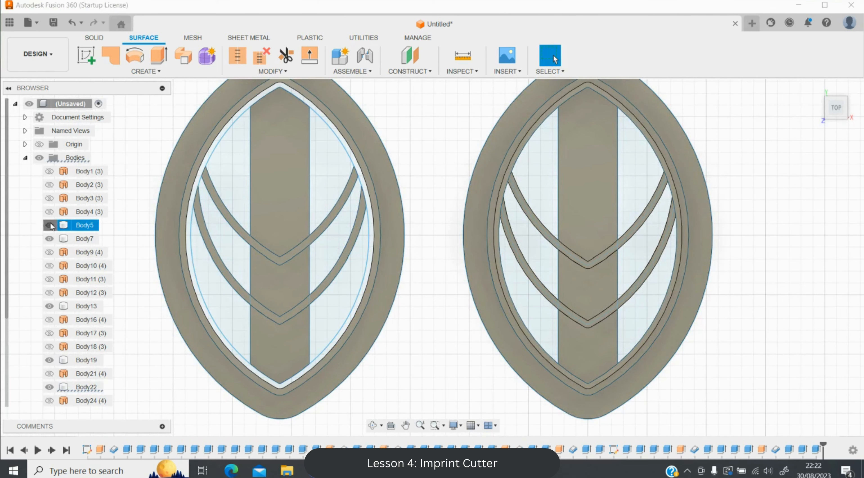
Hide all the other cutter bodies and Body25, leaving only Body22, the central strip with V-shaped blades, shown.
left_click(49, 239)
left_click(49, 307)
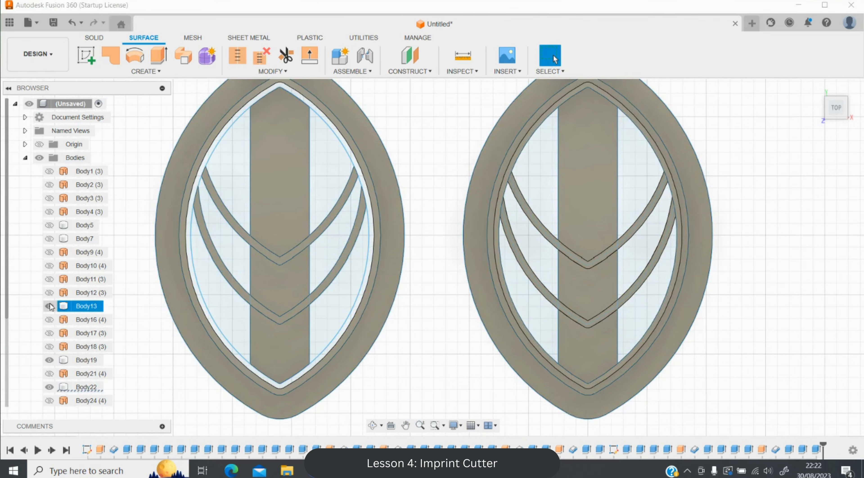
left_click(49, 361)
left_click(49, 388)
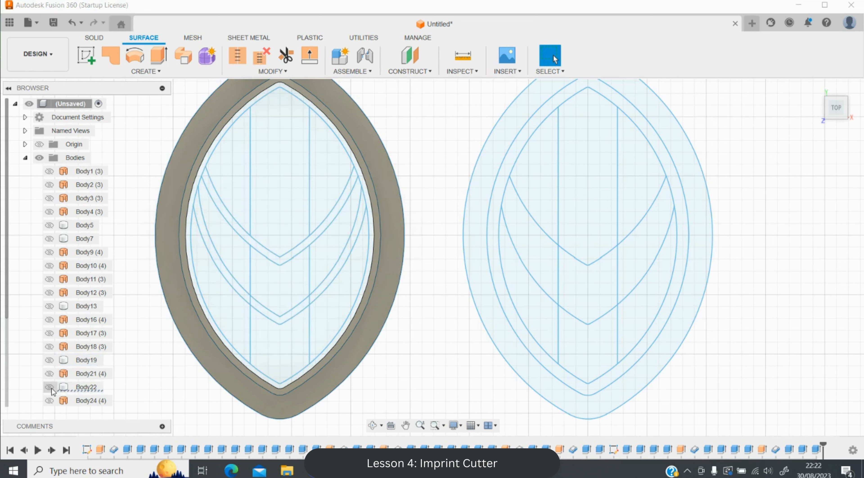
left_click(52, 389)
scroll(63, 351, "down", 4)
left_click(47, 336)
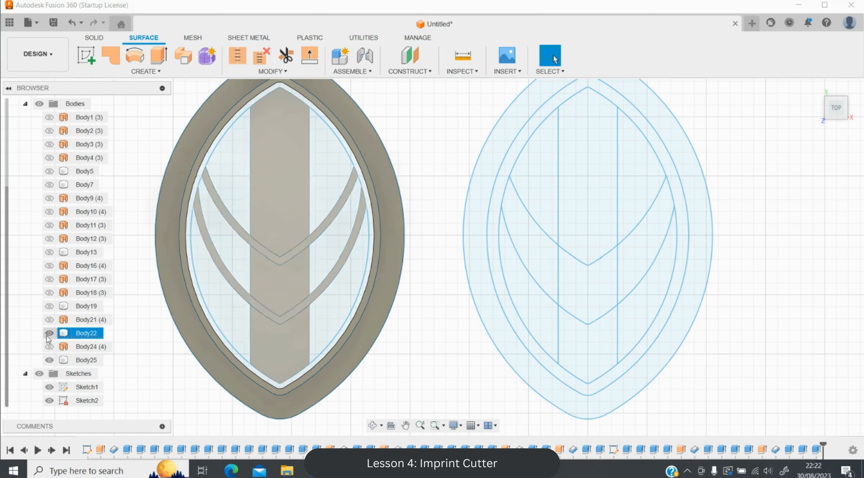
left_click(49, 333)
left_click(49, 333)
left_click(47, 361)
left_click(49, 360)
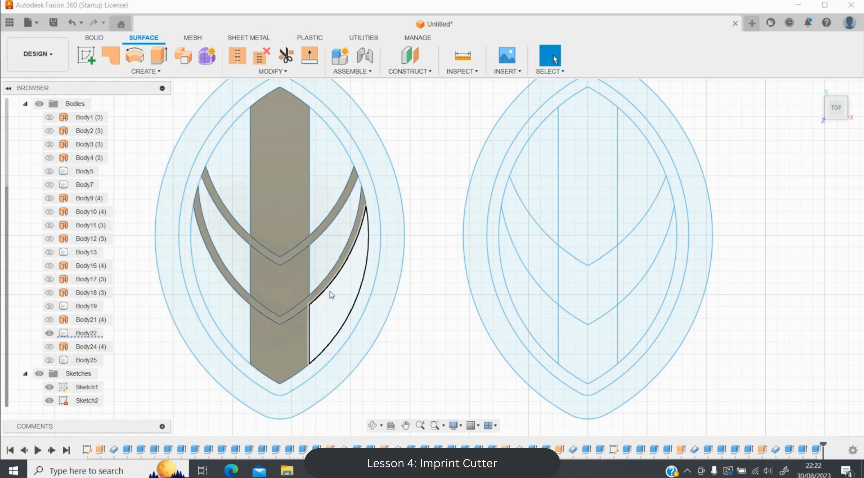
Extrude the six open areas between the central strip and V-shaped blades 2 mm and join them to Body22.
key("e")
left_click(331, 322)
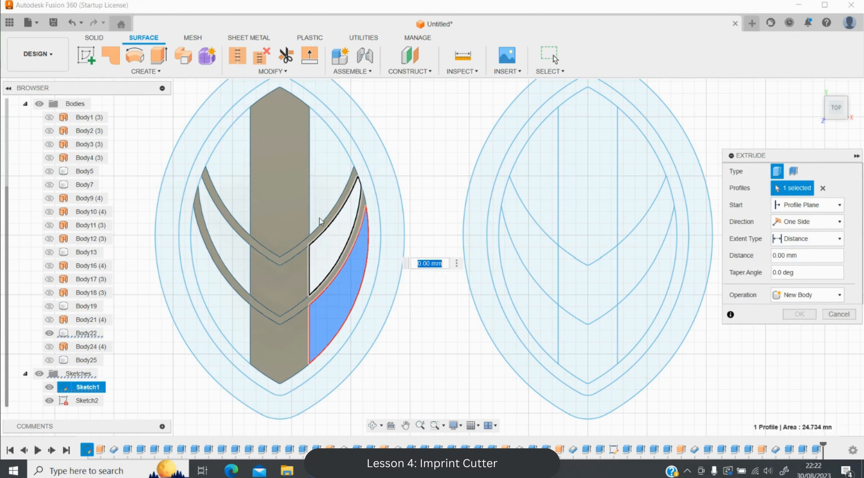
left_click(326, 257)
left_click(321, 194)
left_click(236, 198)
left_click(228, 253)
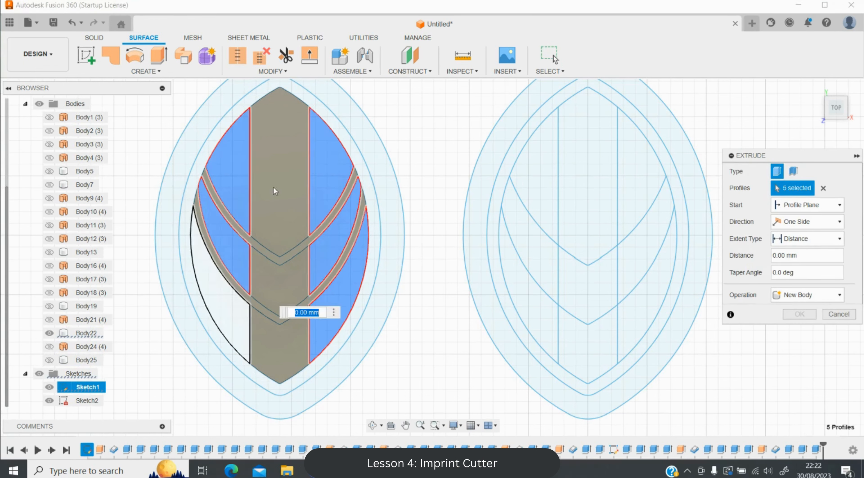
left_click(218, 302)
type("2")
key("Return")
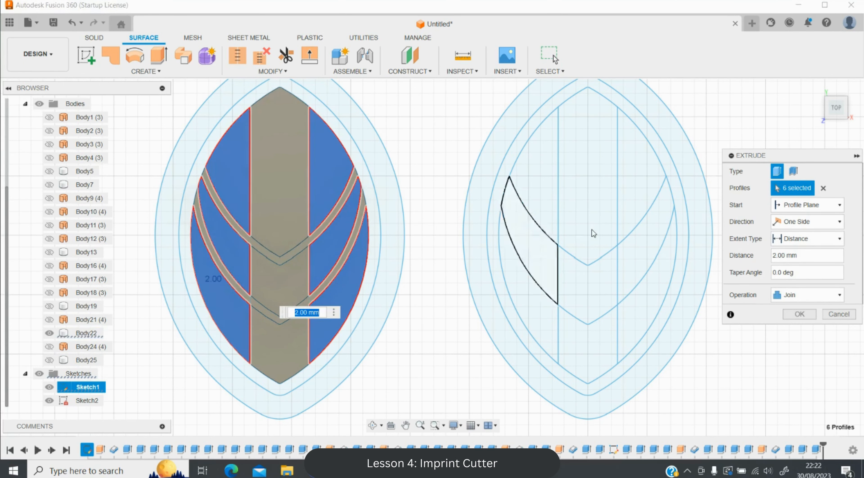
left_click(800, 314)
Cut the two V-shaped blade faces with a -10 mm extrusion to make V-shaped channels in the leaf plate.
key("e")
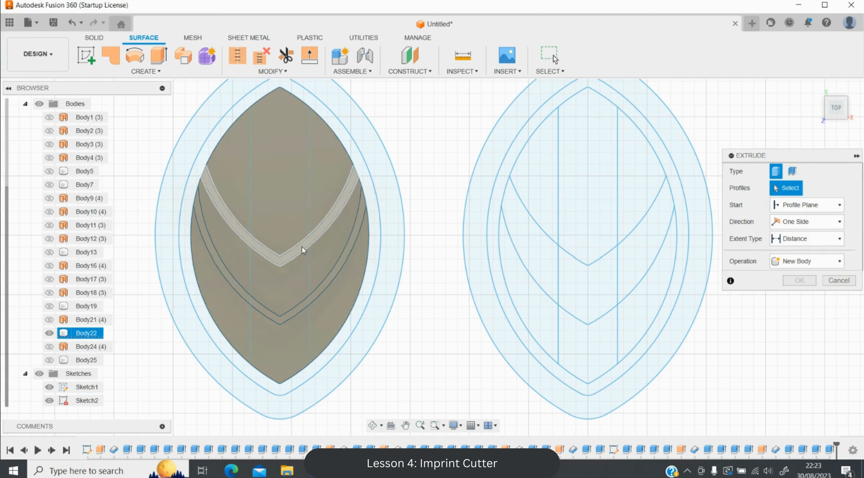
left_click(302, 247)
left_click(307, 304)
type("-")
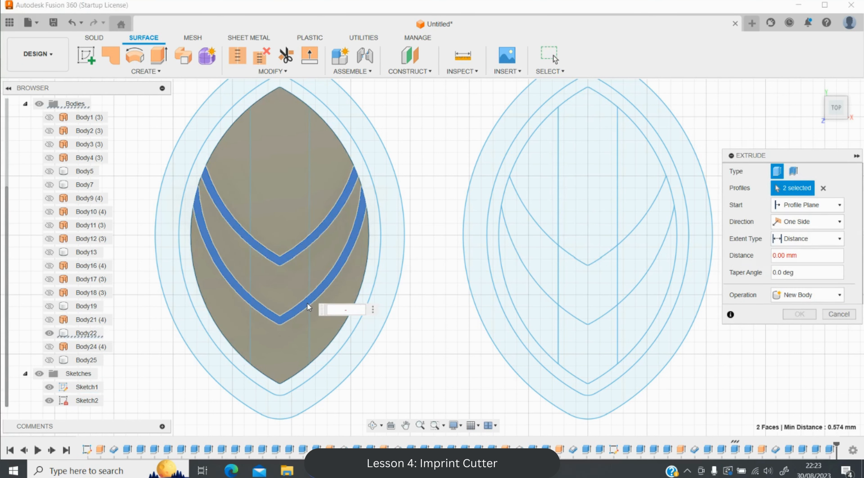
type("10")
key("Return")
key("Return")
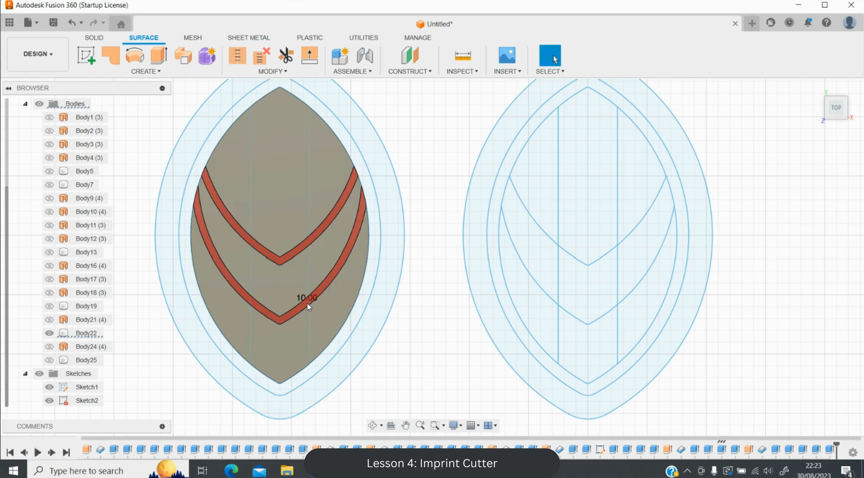
Hide Sketch1 and Sketch2 and examine the leaf plate with its V-shaped channels.
left_click(376, 429)
mouse_move(434, 325)
left_mouse_down()
mouse_move(467, 326)
mouse_move(419, 328)
mouse_move(437, 324)
mouse_move(433, 316)
mouse_move(433, 330)
left_mouse_up()
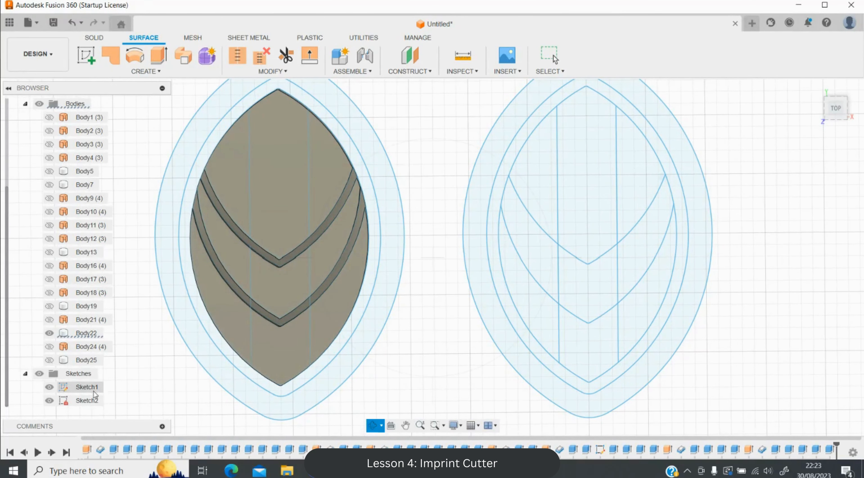
left_click(49, 401)
left_click(49, 388)
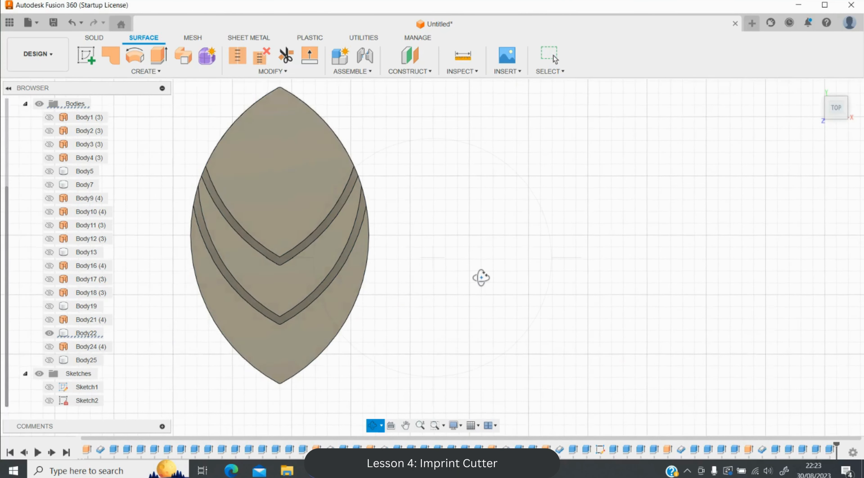
scroll(481, 277, "down", 3)
scroll(482, 278, "up", 2)
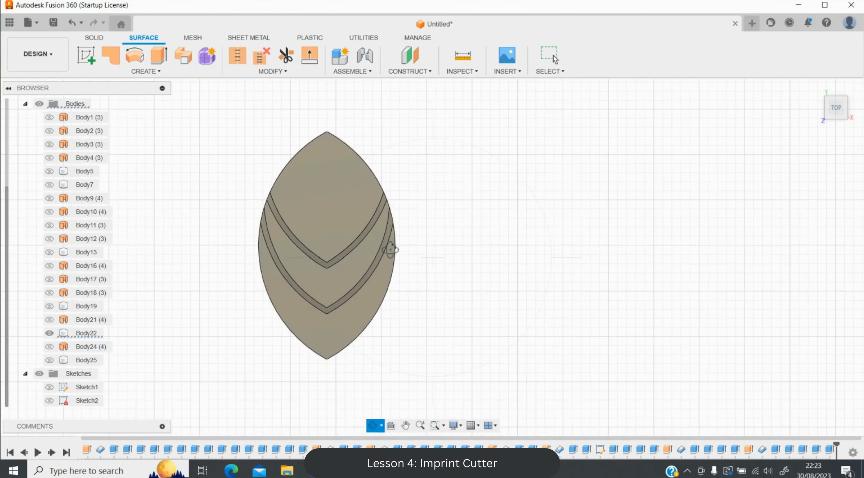
key("Escape")
Undo the channel cut, the plate extrusion, the visibility changes and the third small leaf's inner wall cut.
left_click(72, 23)
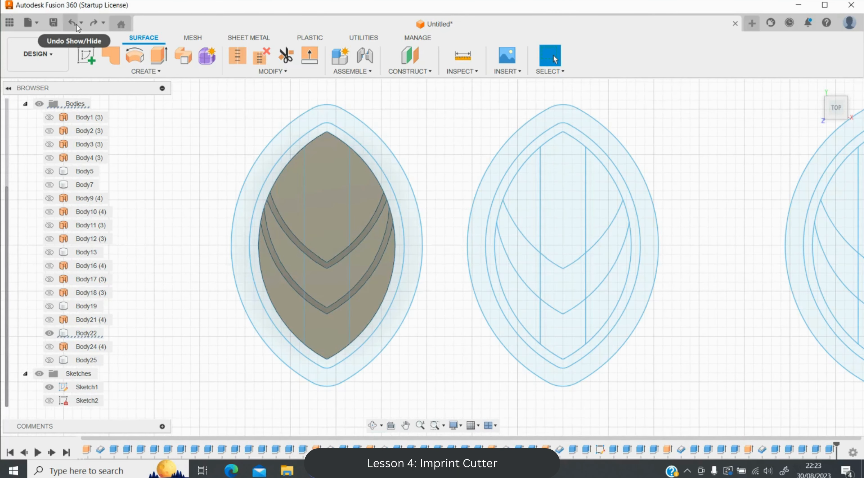
left_click(72, 23)
left_click(76, 24)
left_click(77, 24)
left_click(76, 24)
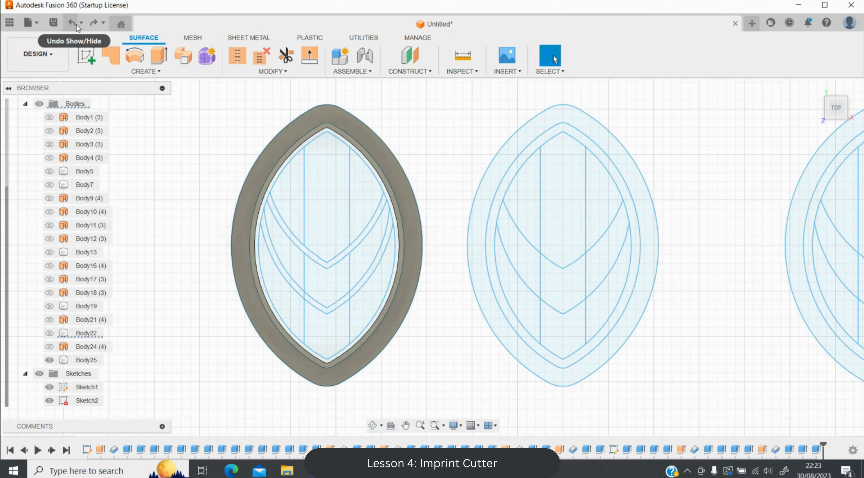
left_click(72, 23)
left_click(72, 22)
left_click(70, 22)
left_click(70, 23)
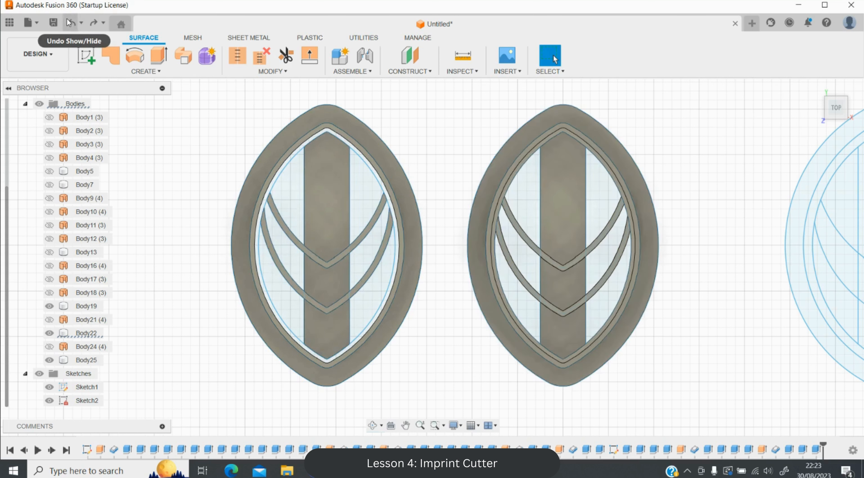
left_click(70, 23)
left_click(69, 23)
left_click(69, 23)
left_click(69, 22)
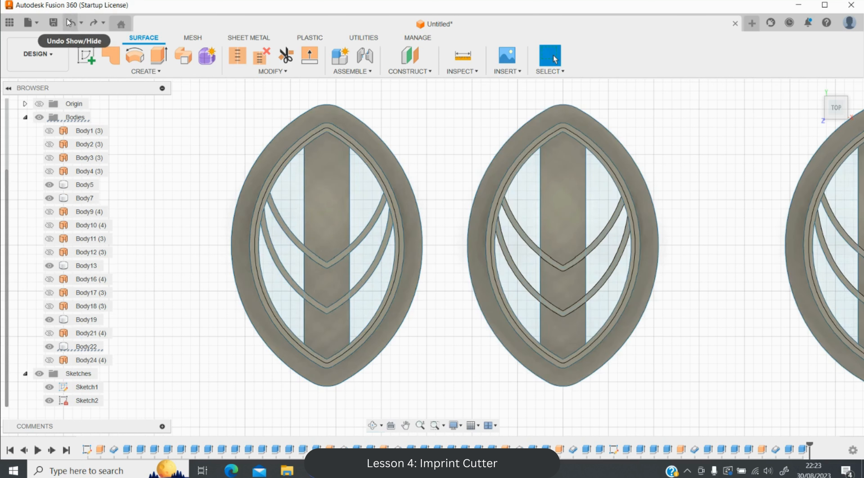
Export the small leaf cutter Body19 as a binary STL mesh in millimetres with medium refinement, choosing a location on the computer.
left_click(70, 184)
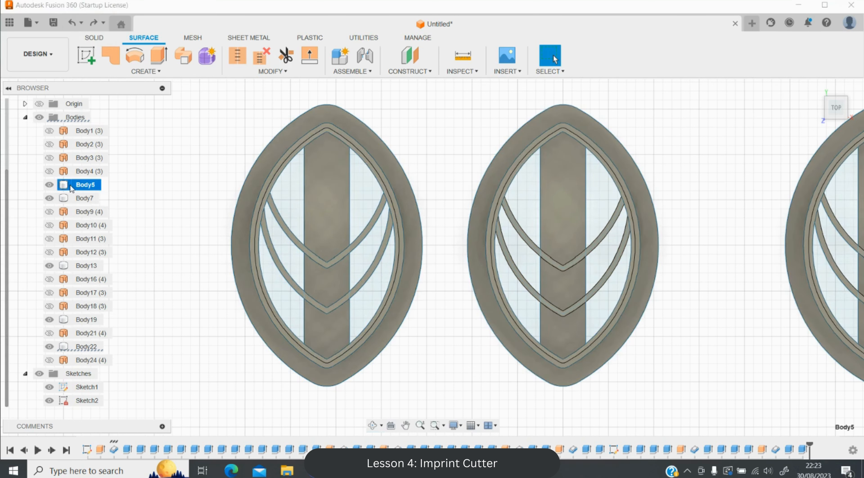
left_click(85, 201)
left_click(94, 322)
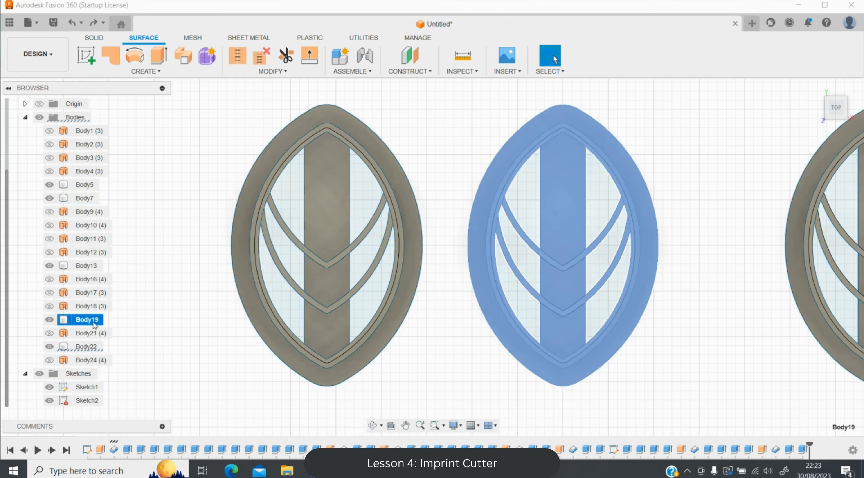
right_click(94, 323)
left_click(164, 177)
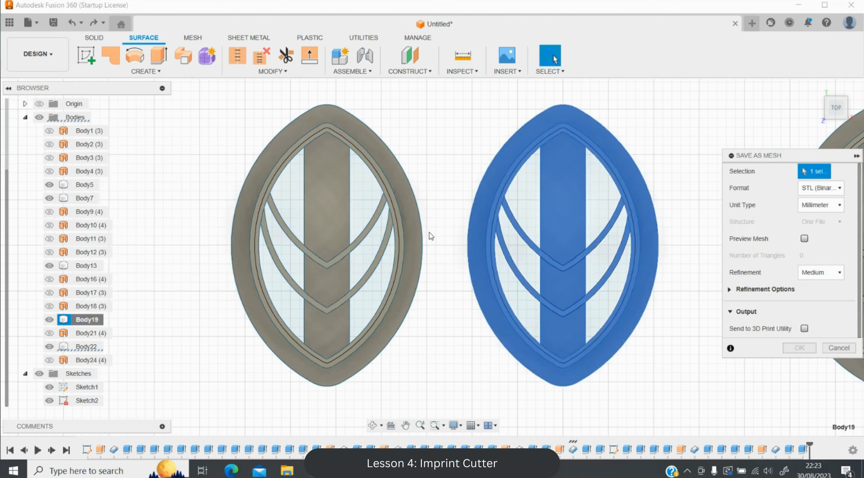
left_click(793, 349)
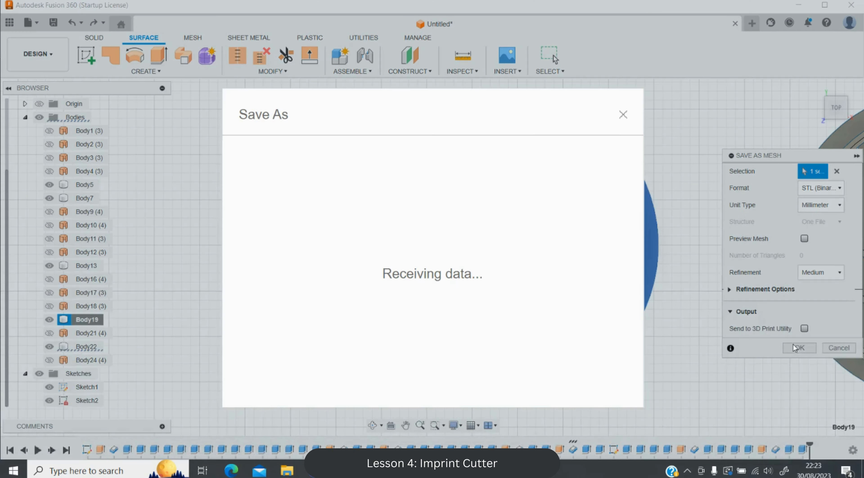
left_click(624, 348)
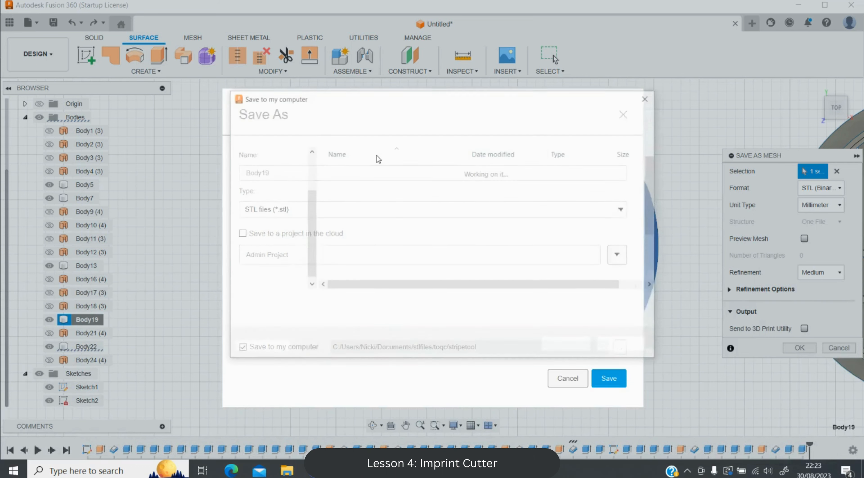
Browse to the tutorial cutters folder inside toqc as the save location.
left_click(424, 116)
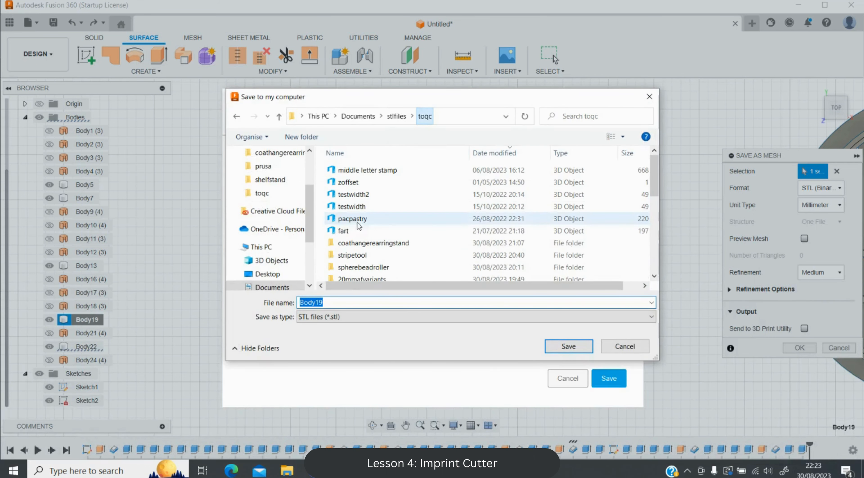
right_click(321, 251)
scroll(306, 248, "down", 3)
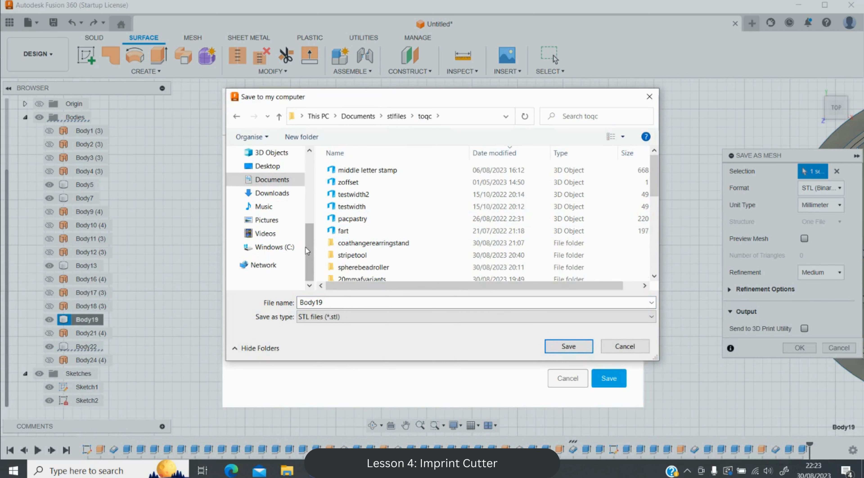
left_click(339, 244)
scroll(339, 247, "down", 3)
double_click(361, 204)
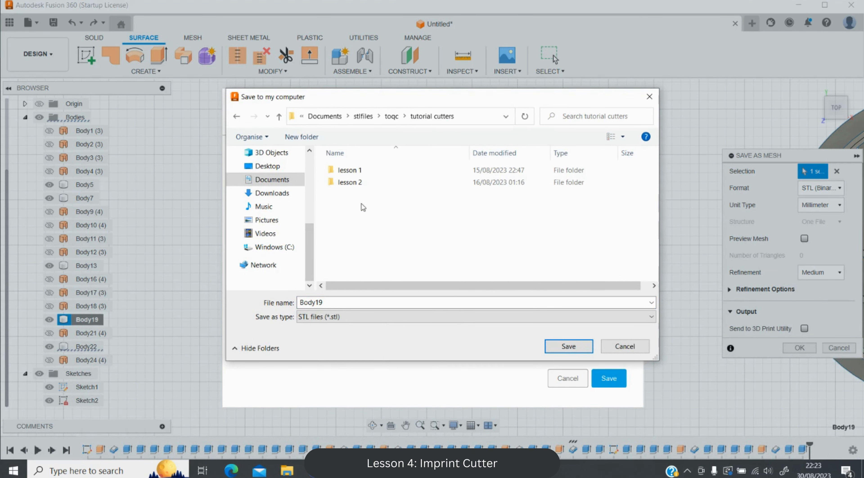
Create a folder named lesson4 inside tutorial cutters and open it.
right_click(357, 206)
mouse_move(419, 331)
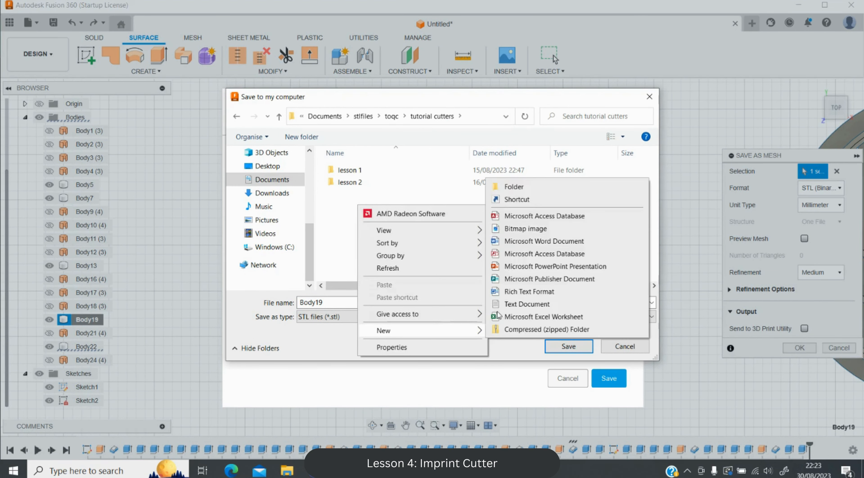
left_click(507, 188)
type("les")
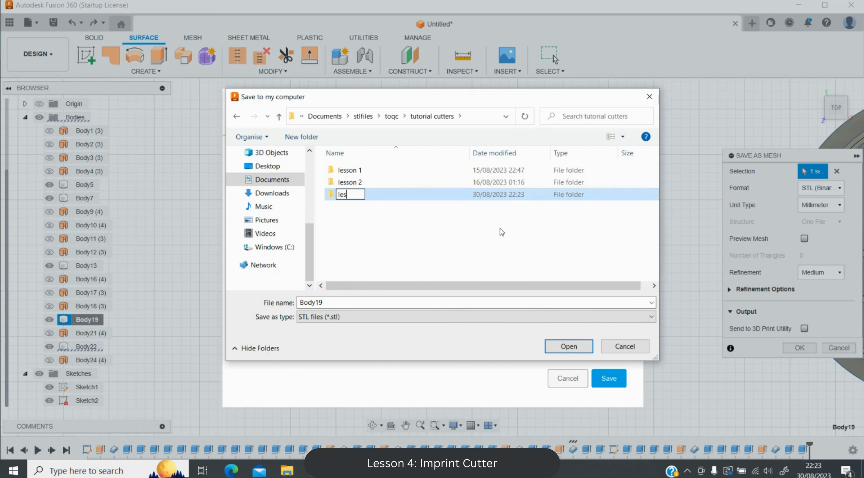
type("son4")
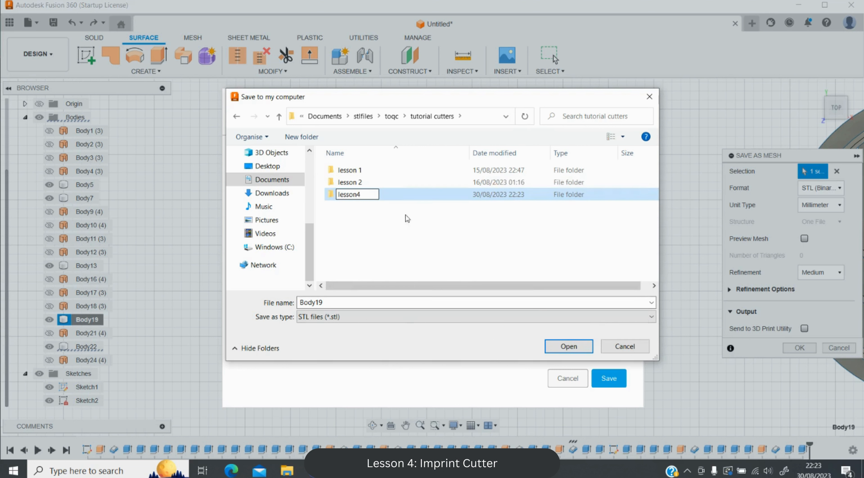
key("Return")
double_click(349, 195)
Save the STL file as 25mm_imprintleafcutter in the lesson4 folder.
double_click(338, 302)
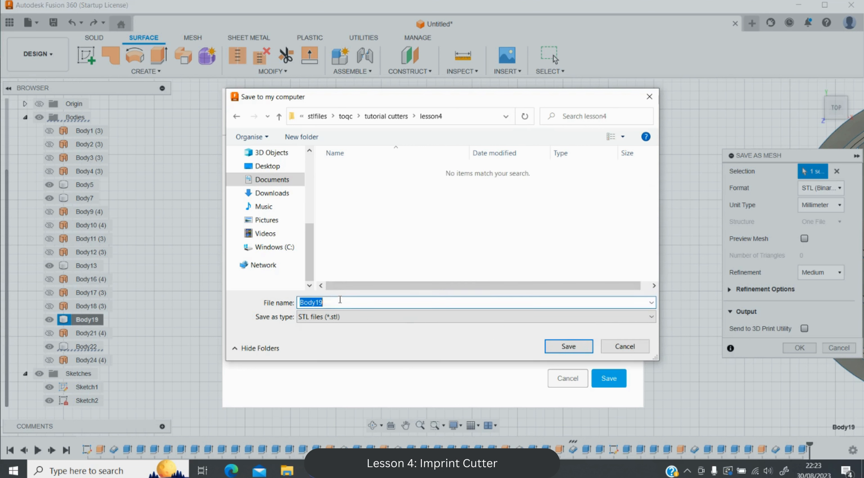
type("25mm_imprintleafcutter")
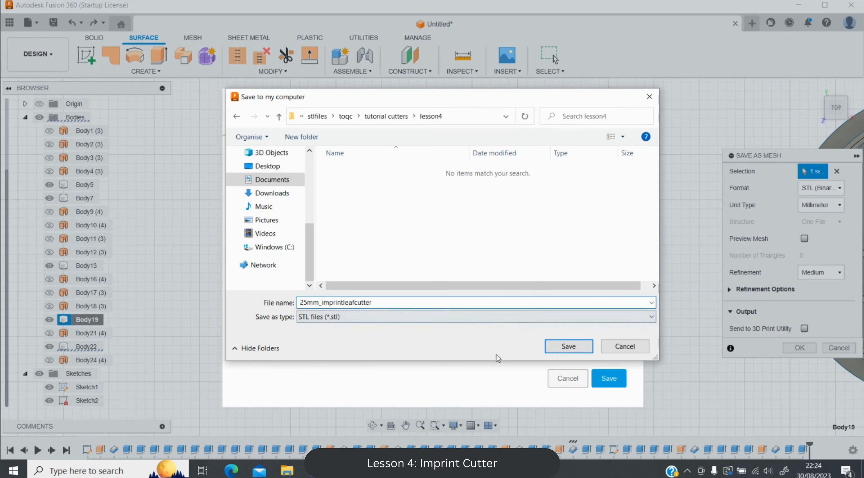
left_click(565, 345)
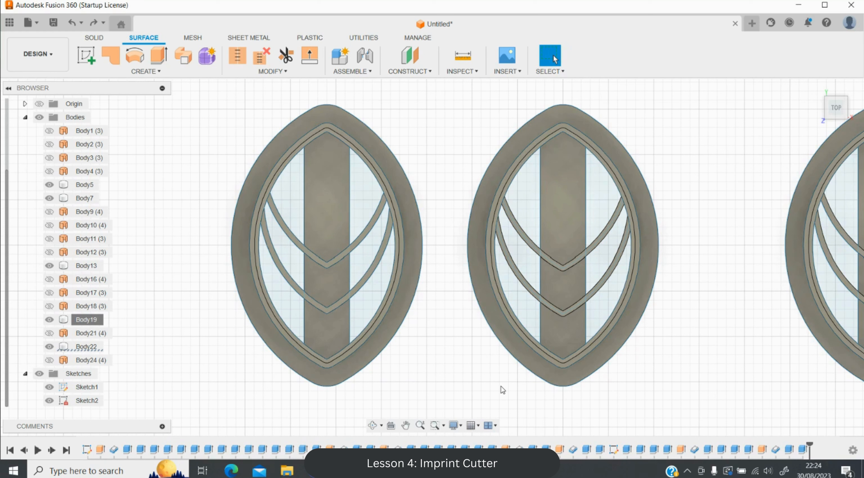
Open Sketch1 with the leaf outlines for editing and bring up the sketch creation commands.
left_click(87, 387)
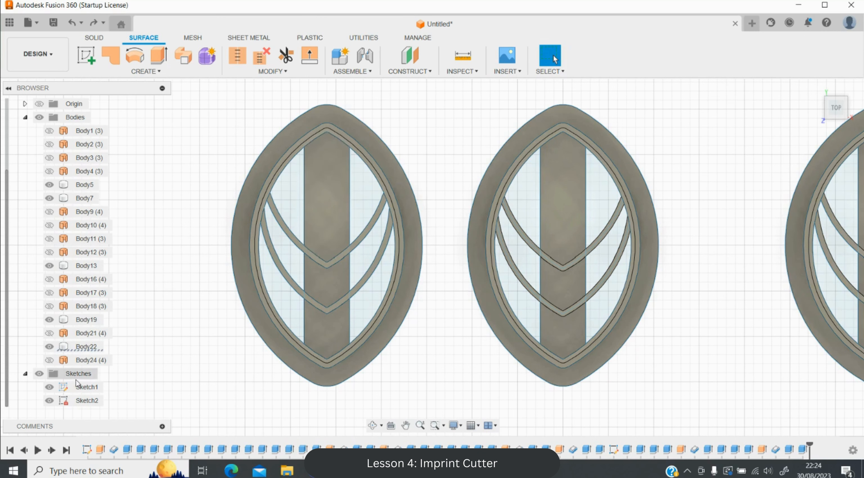
right_click(79, 389)
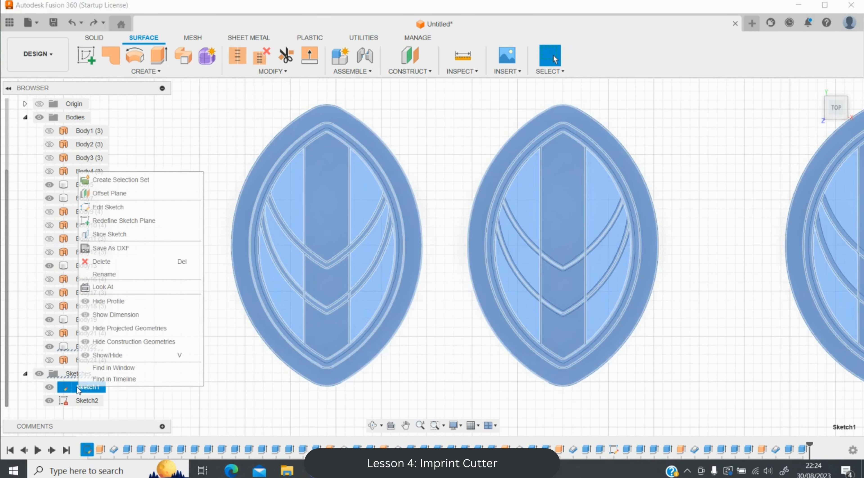
left_click(108, 207)
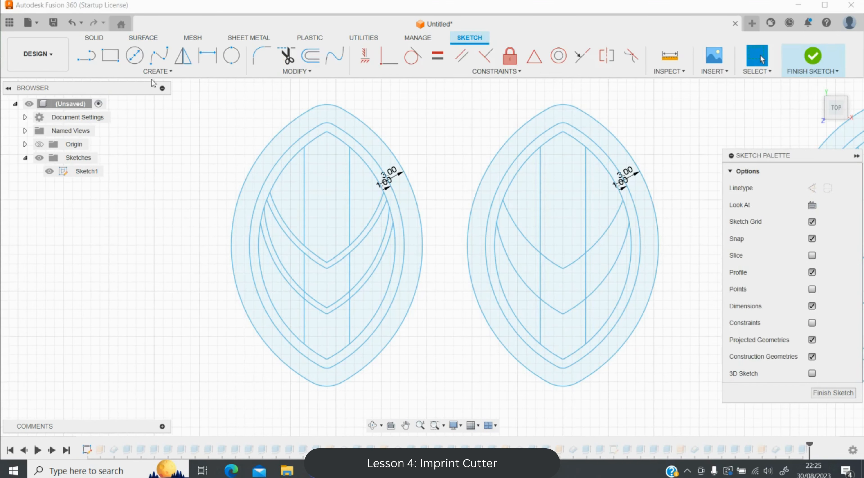
left_click(159, 72)
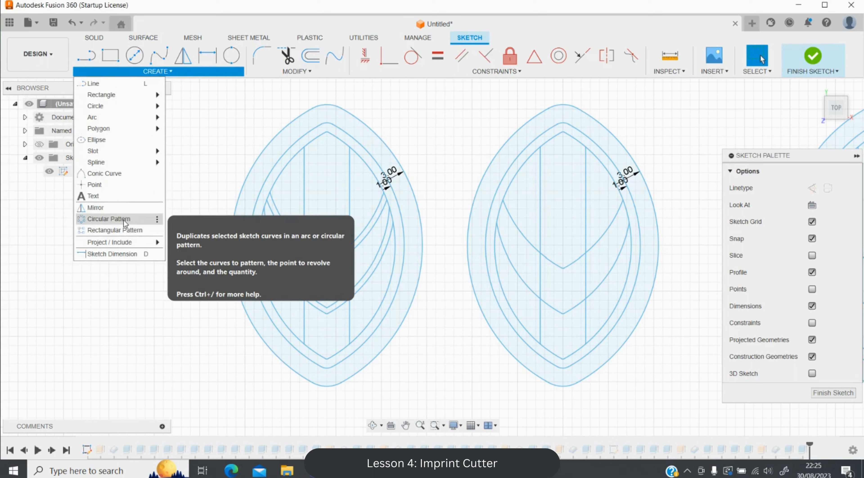